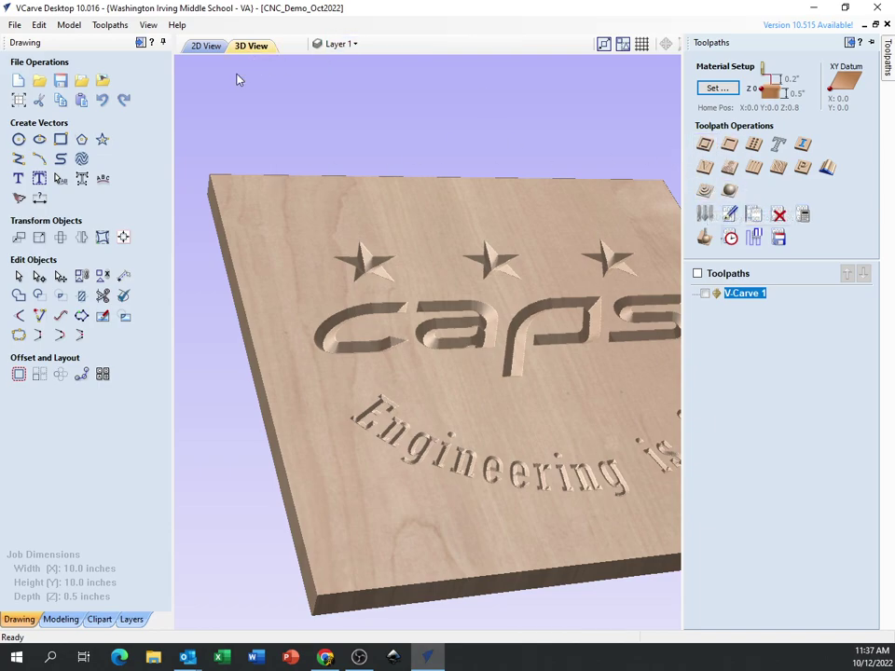
# Step: In 2D view, select the stars, 'caps' and text design and drag it off the board, lower left
pyautogui.click(201, 47)
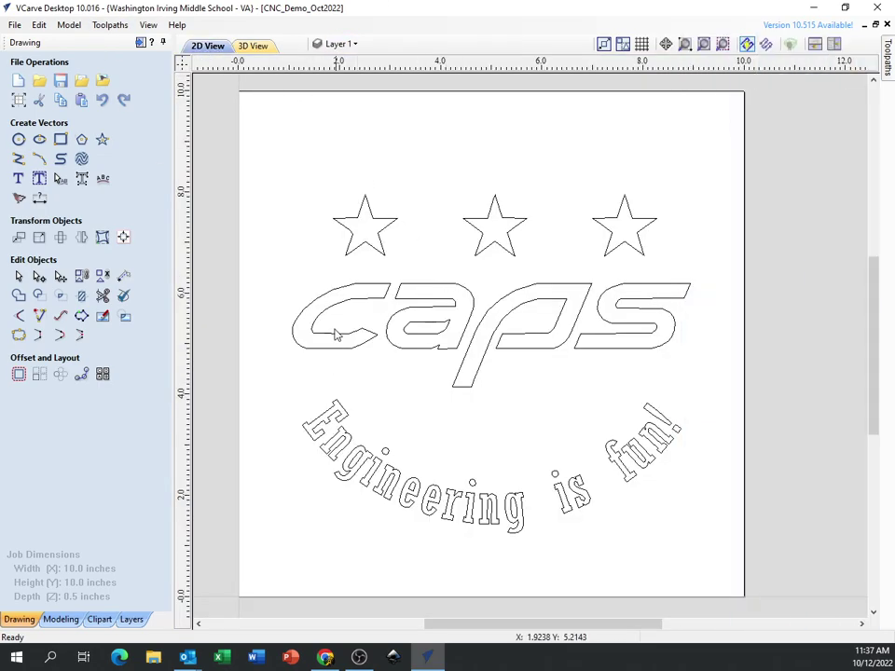
pyautogui.scroll(-1, 326, 318)
pyautogui.scroll(-1, 326, 318)
pyautogui.moveTo(279, 225); pyautogui.dragTo(713, 550)
pyautogui.moveTo(413, 407); pyautogui.dragTo(382, 458)
pyautogui.moveTo(296, 234); pyautogui.dragTo(549, 427)
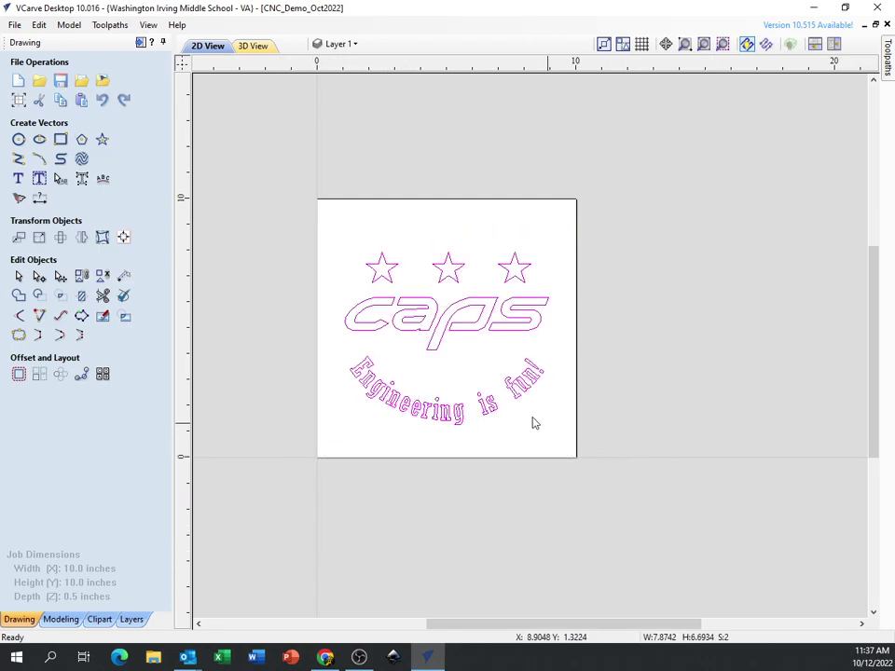
pyautogui.click(469, 332)
pyautogui.moveTo(465, 325); pyautogui.dragTo(207, 532)
pyautogui.click(372, 335)
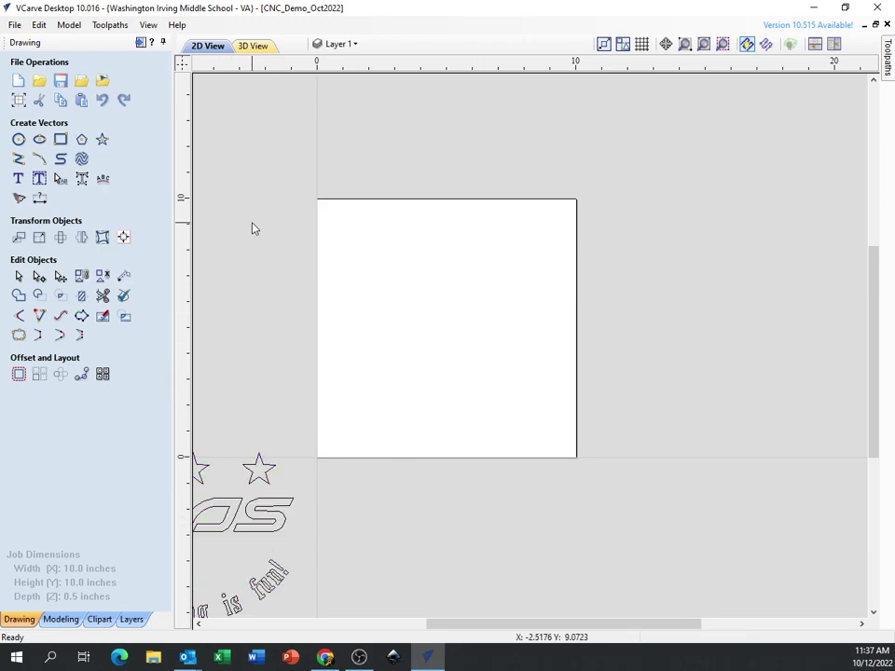
# Step: Draw a 3.75 x 2.75 inch rectangle on the blank board
pyautogui.click(61, 140)
pyautogui.moveTo(389, 276); pyautogui.dragTo(491, 336)
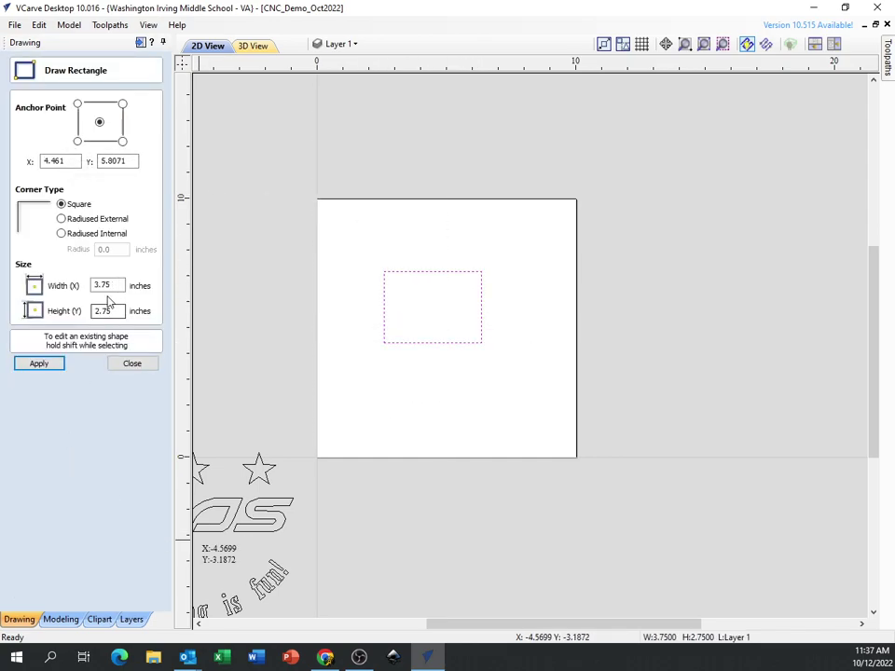
pyautogui.click(41, 363)
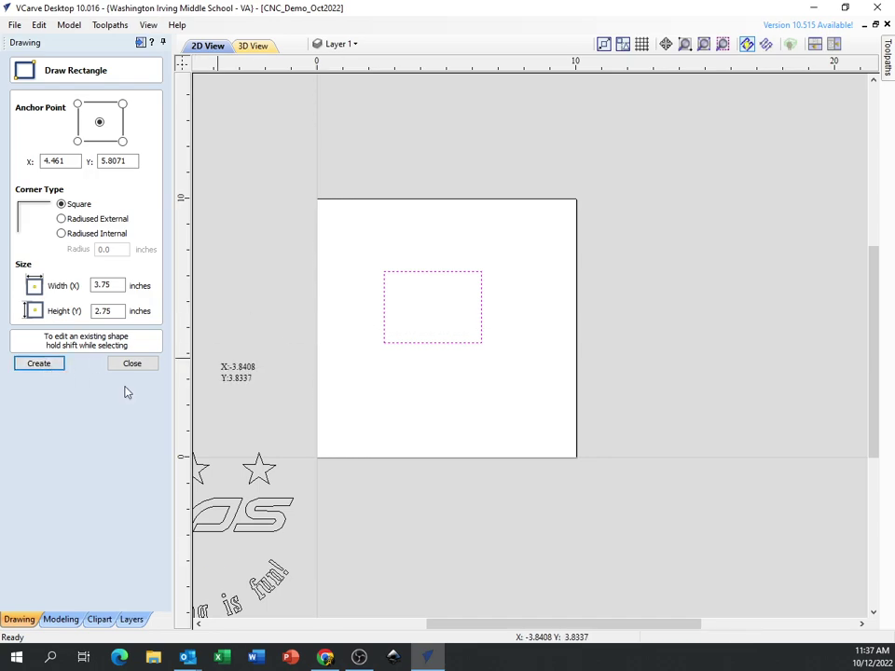
pyautogui.click(132, 365)
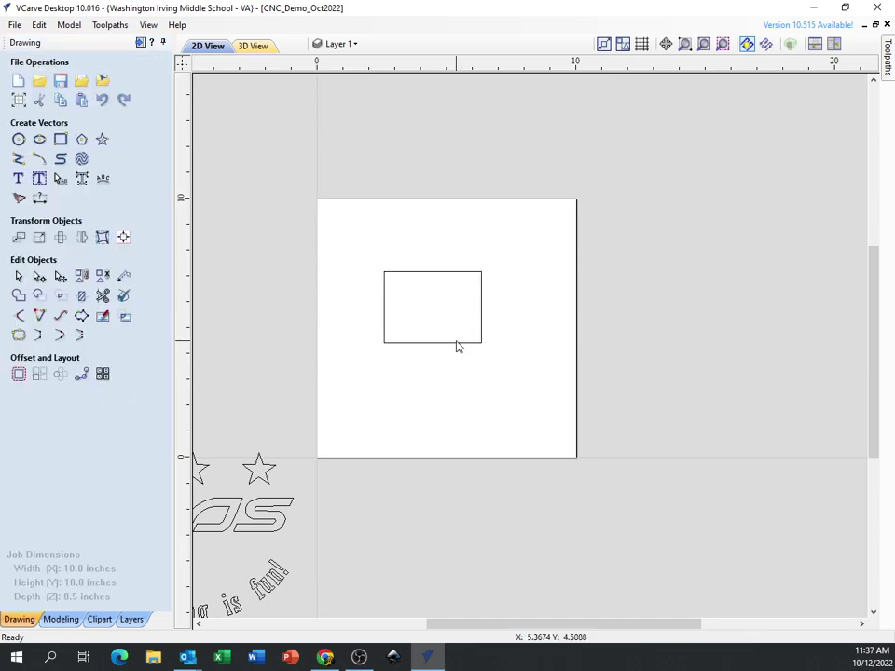
# Step: Move the new rectangle toward the centre of the board
pyautogui.click(468, 277)
pyautogui.moveTo(458, 268); pyautogui.dragTo(474, 288)
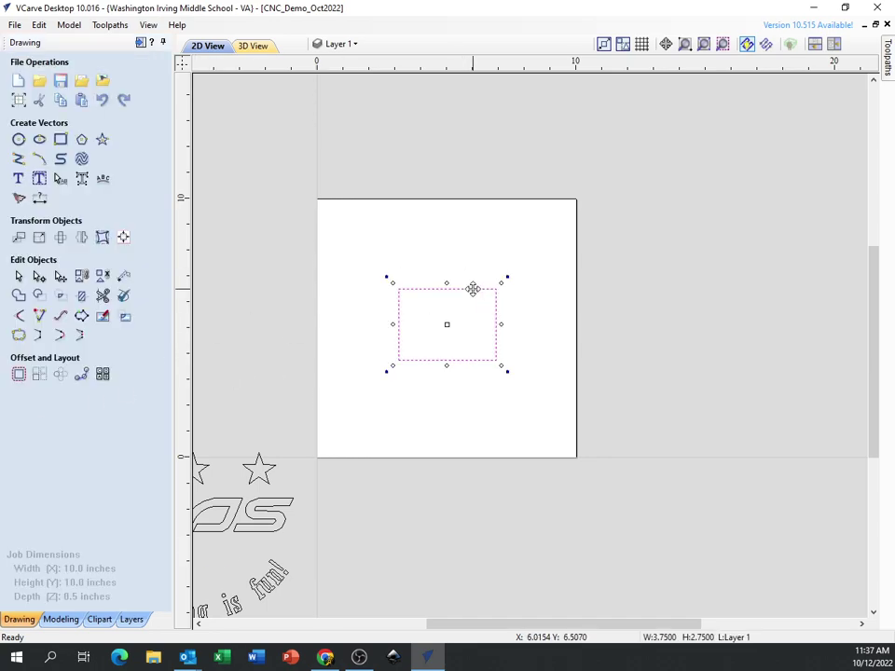
pyautogui.click(617, 294)
pyautogui.scroll(1, 476, 304)
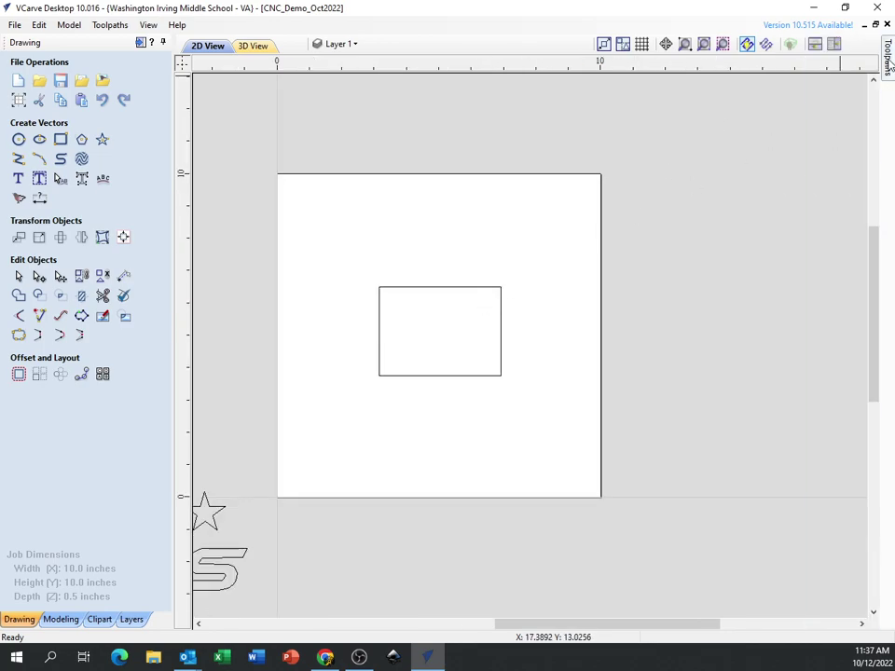
# Step: Pin the Toolpaths panel open and start a new 2D profile toolpath
pyautogui.moveTo(888, 63)
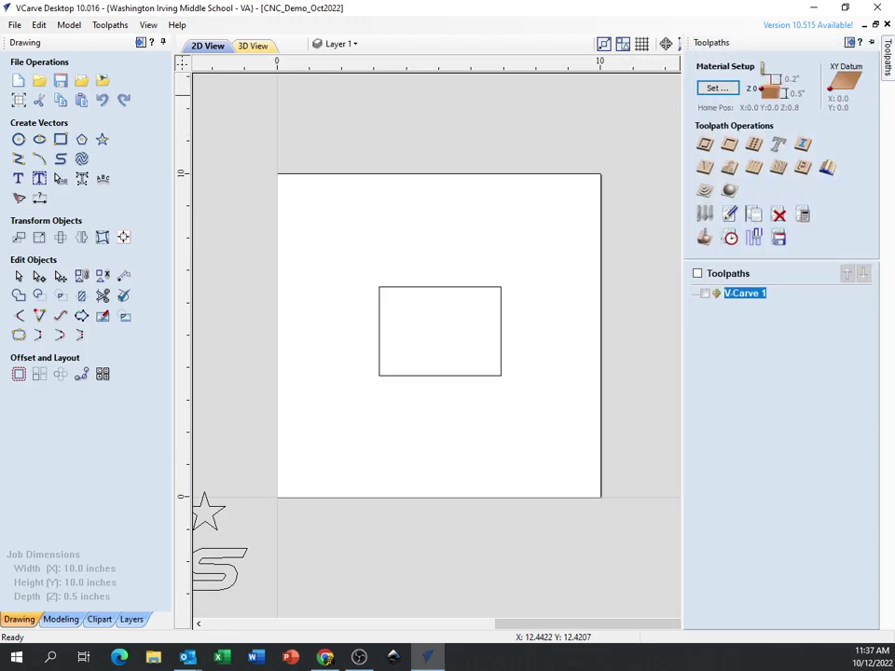
pyautogui.click(871, 42)
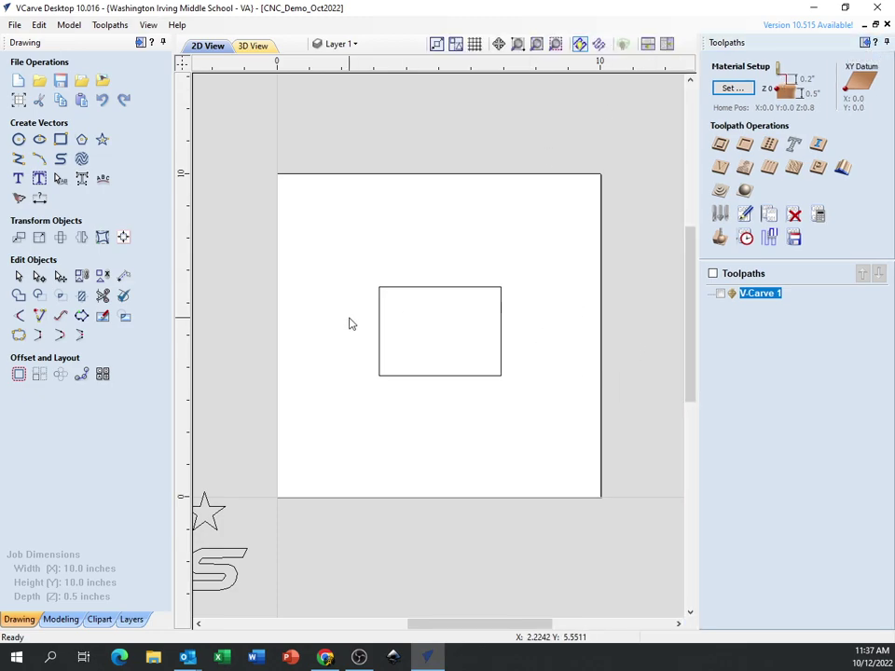
pyautogui.click(722, 147)
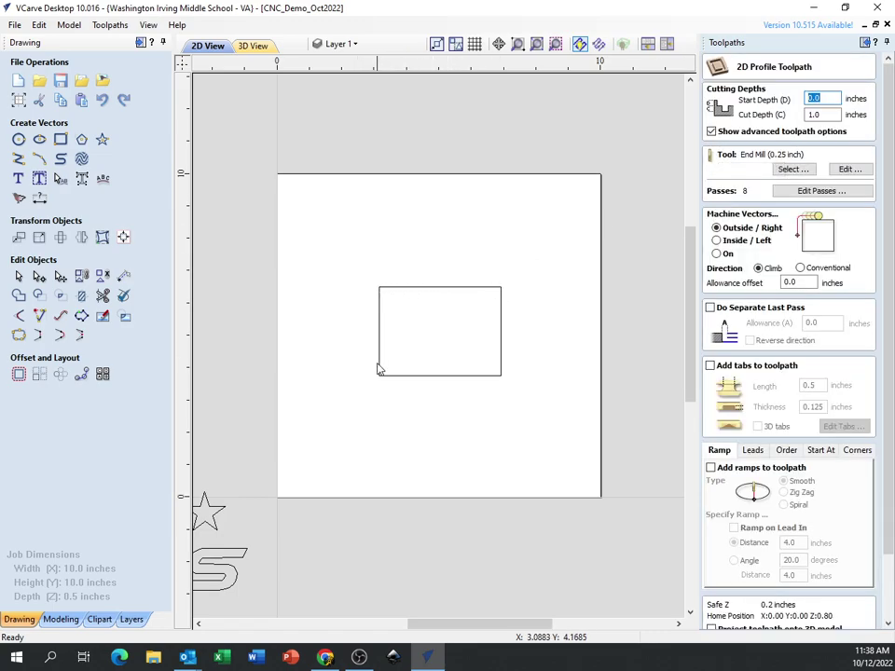
# Step: Select the rectangle, then begin a circle above it
pyautogui.click(440, 289)
pyautogui.click(453, 289)
pyautogui.click(453, 293)
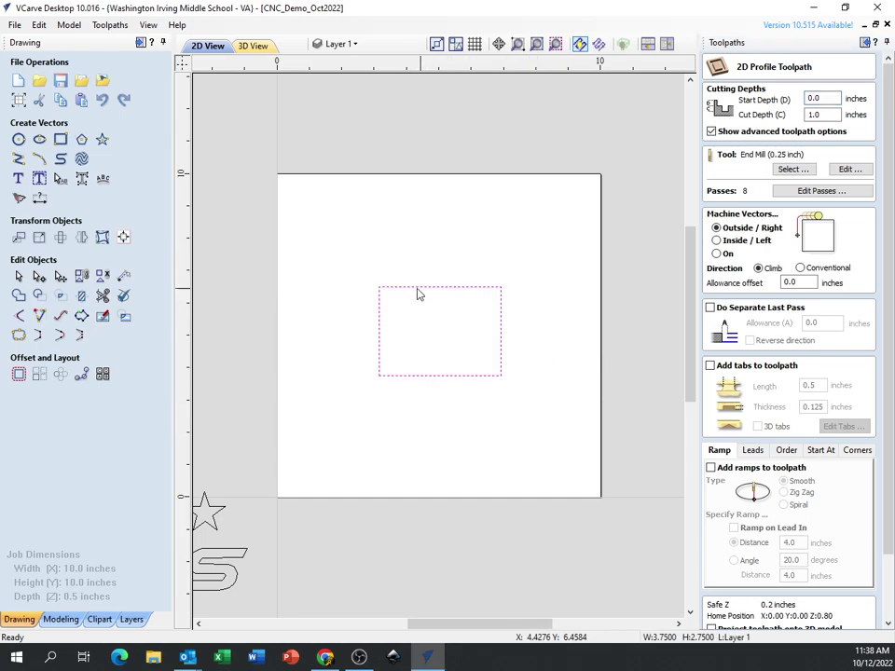
pyautogui.click(18, 139)
# Step: Create a 1.1-inch-radius circle above the rectangle and shift both shapes down and right
pyautogui.click(420, 219)
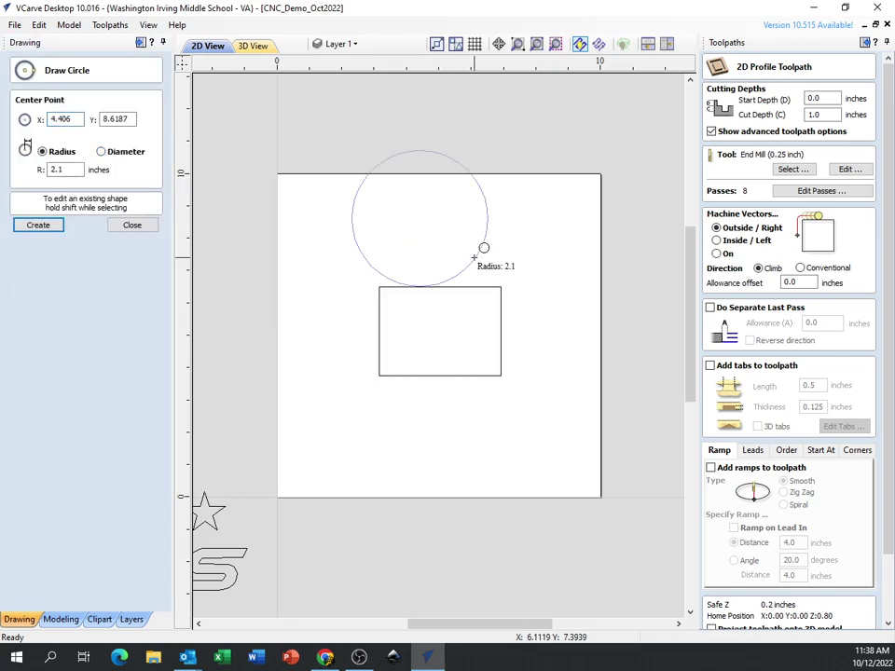
pyautogui.click(455, 232)
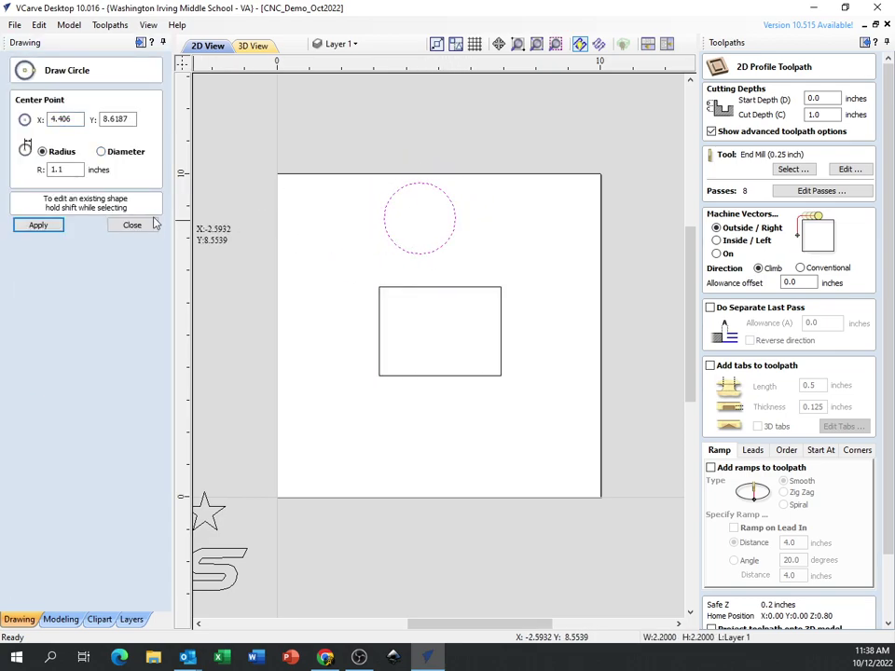
pyautogui.click(146, 230)
pyautogui.moveTo(313, 140); pyautogui.dragTo(607, 433)
pyautogui.moveTo(474, 376); pyautogui.dragTo(483, 416)
pyautogui.click(294, 220)
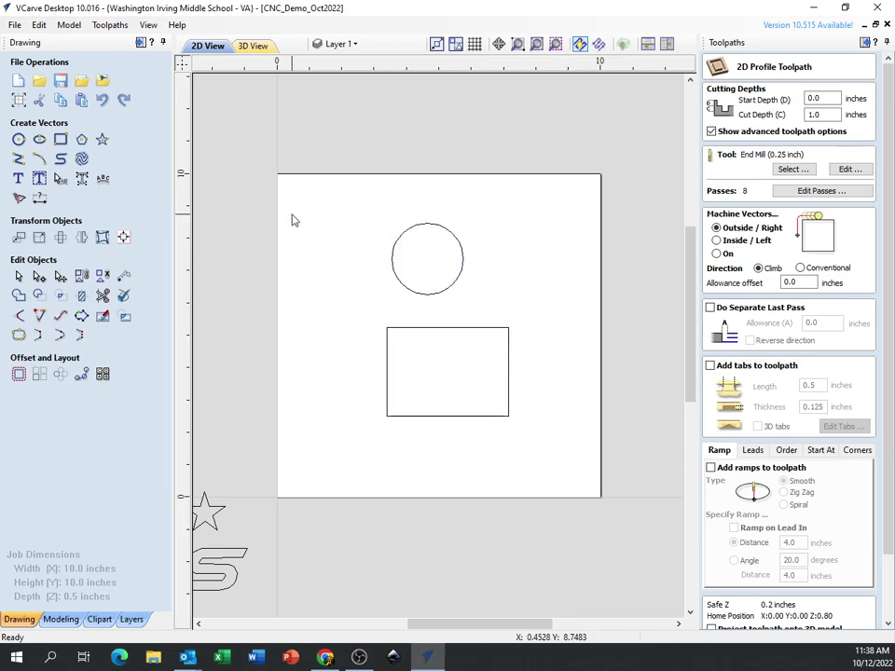
# Step: After the no-vectors-selected warning, window-select the circle and rectangle for profiling
pyautogui.click(444, 294)
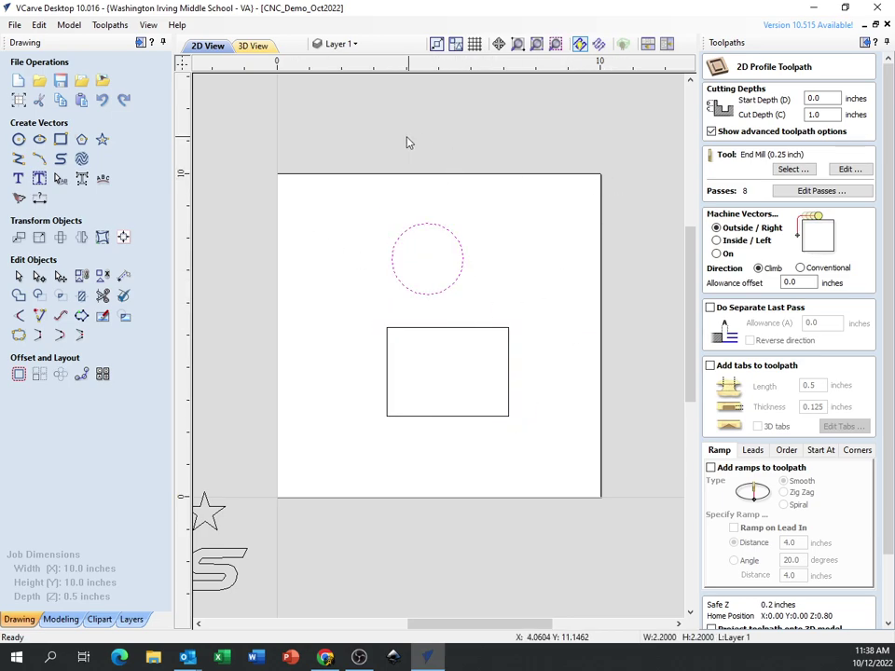
pyautogui.click(370, 155)
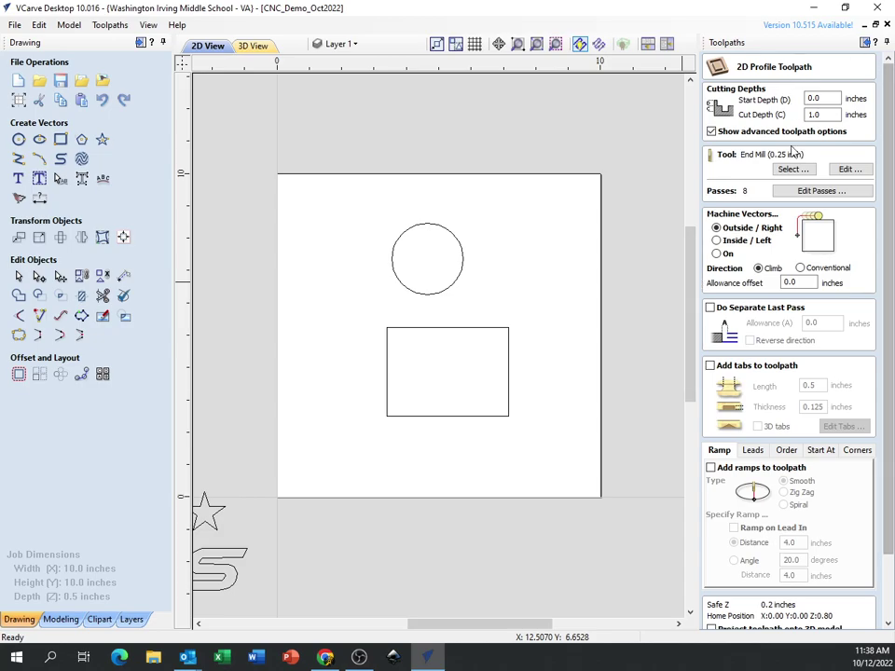
pyautogui.scroll(-3, 748, 335)
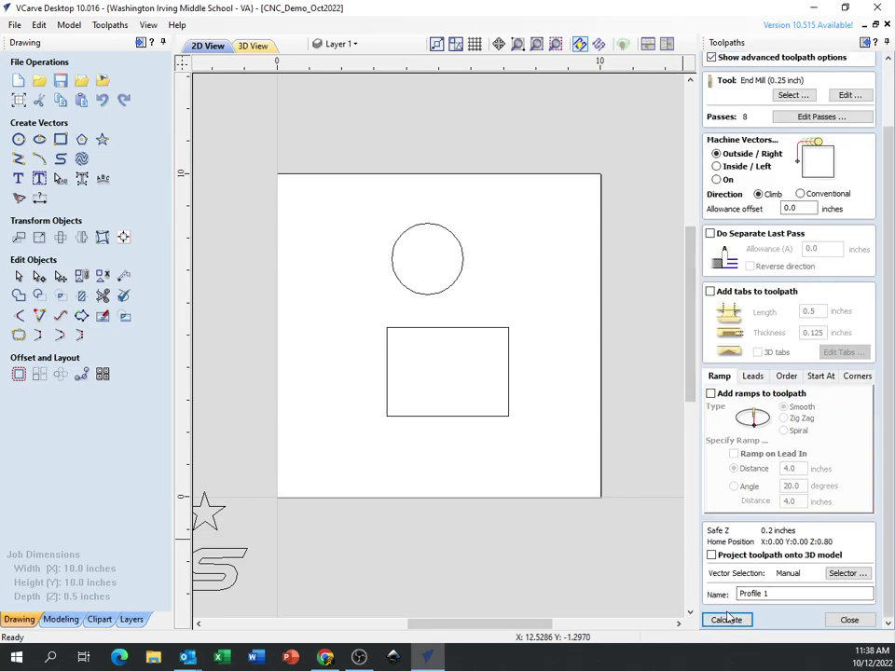
pyautogui.click(726, 620)
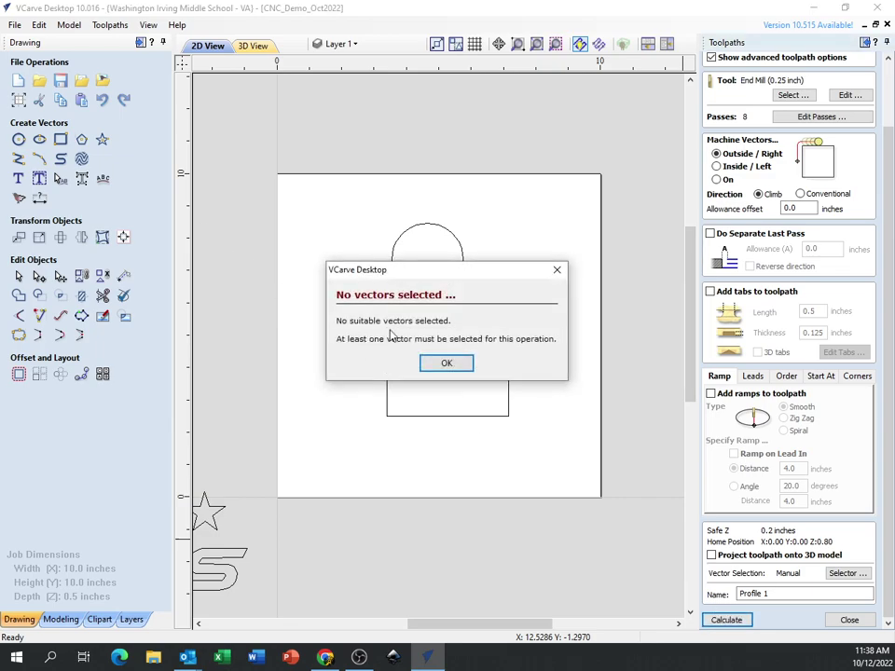
pyautogui.click(446, 365)
pyautogui.moveTo(379, 221); pyautogui.dragTo(593, 529)
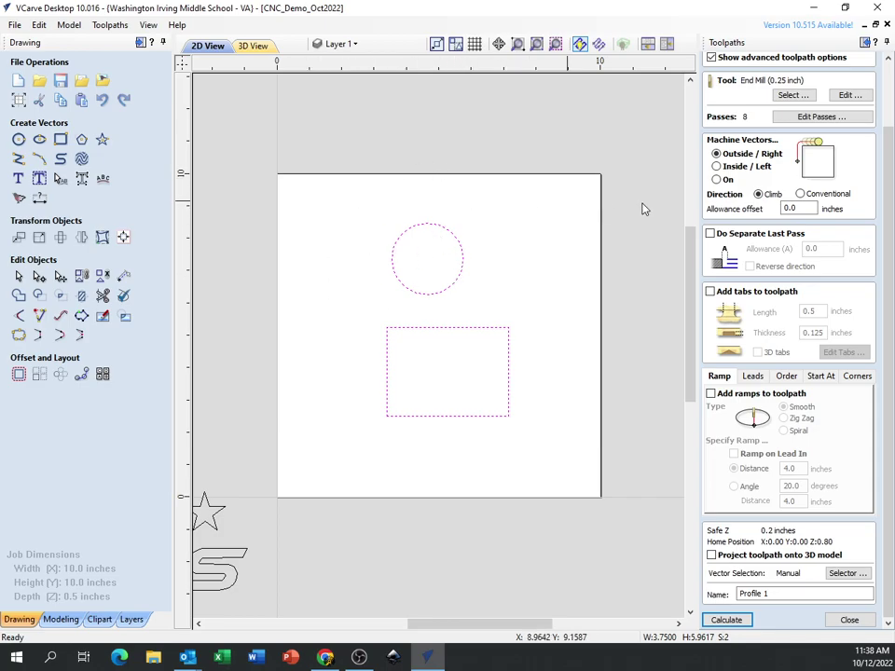
pyautogui.scroll(3, 791, 270)
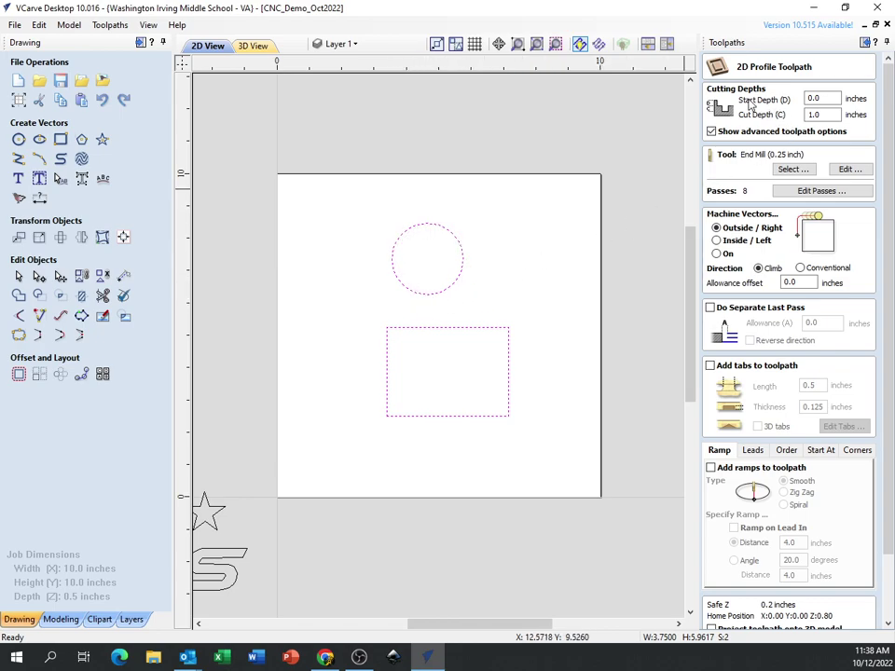
# Step: Enter a 0.25 inch cut depth in the 2D Profile Toolpath form
pyautogui.click(814, 98)
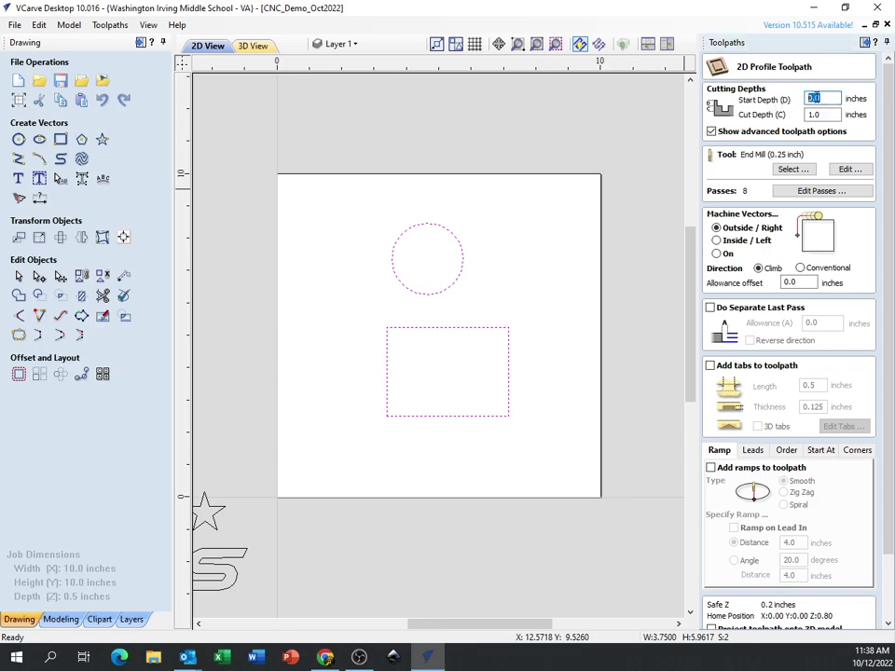
pyautogui.press('Tab')
pyautogui.write('.')
# Step: In the Tool Database, compare the end mill, ball nose, V-bit, form and engraving tools
pyautogui.click(792, 170)
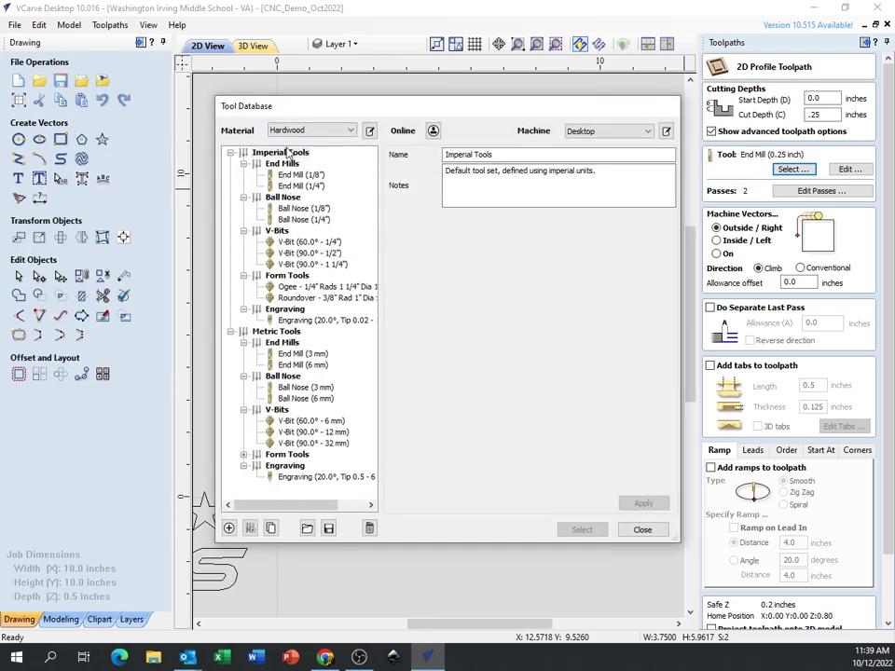
pyautogui.click(298, 175)
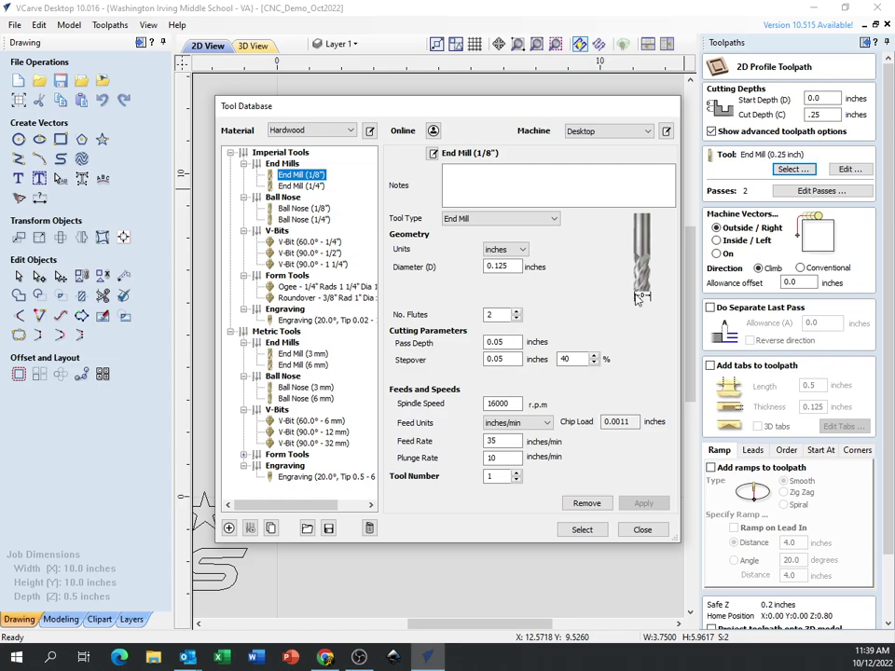
pyautogui.click(303, 208)
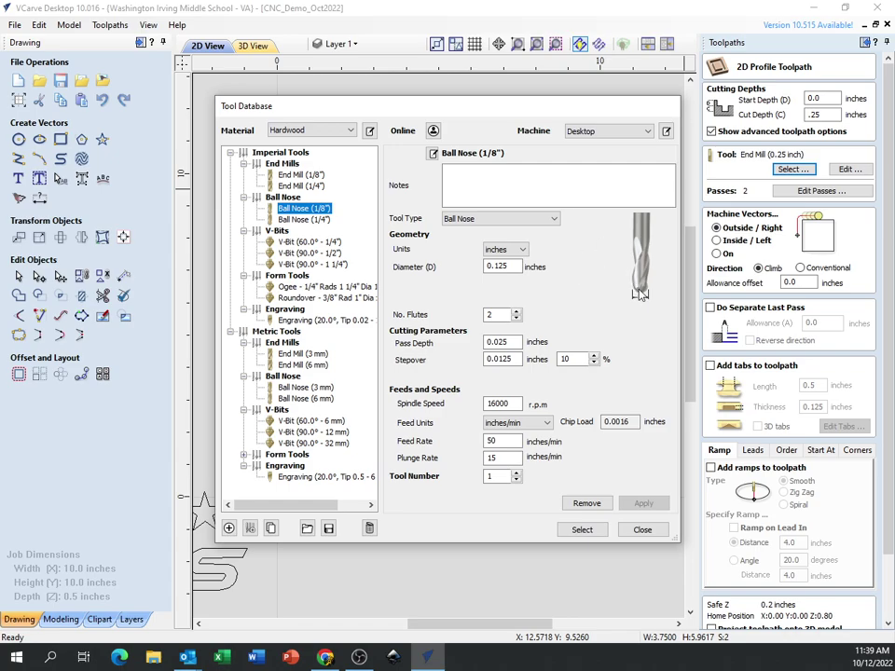
pyautogui.click(307, 242)
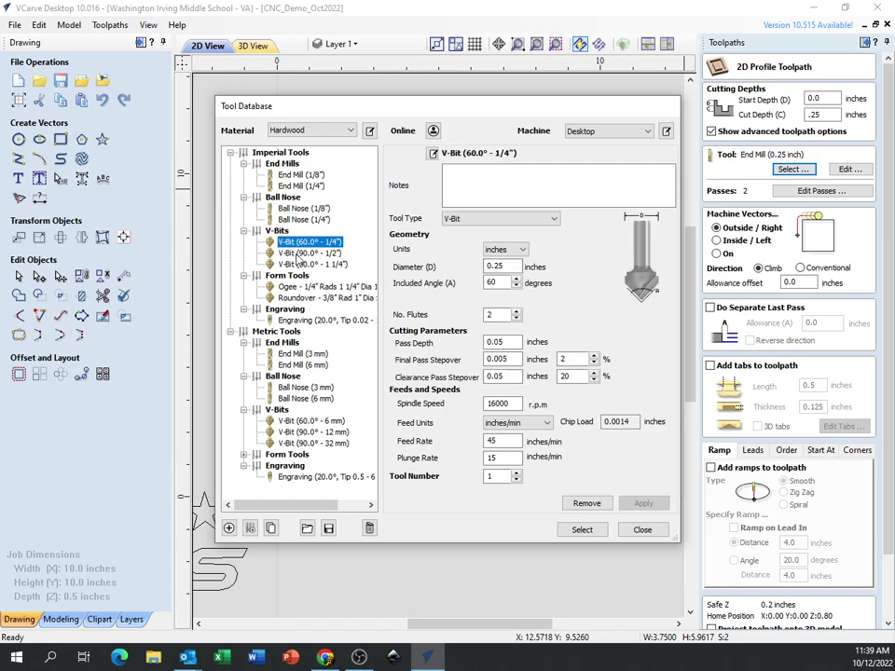
pyautogui.click(317, 252)
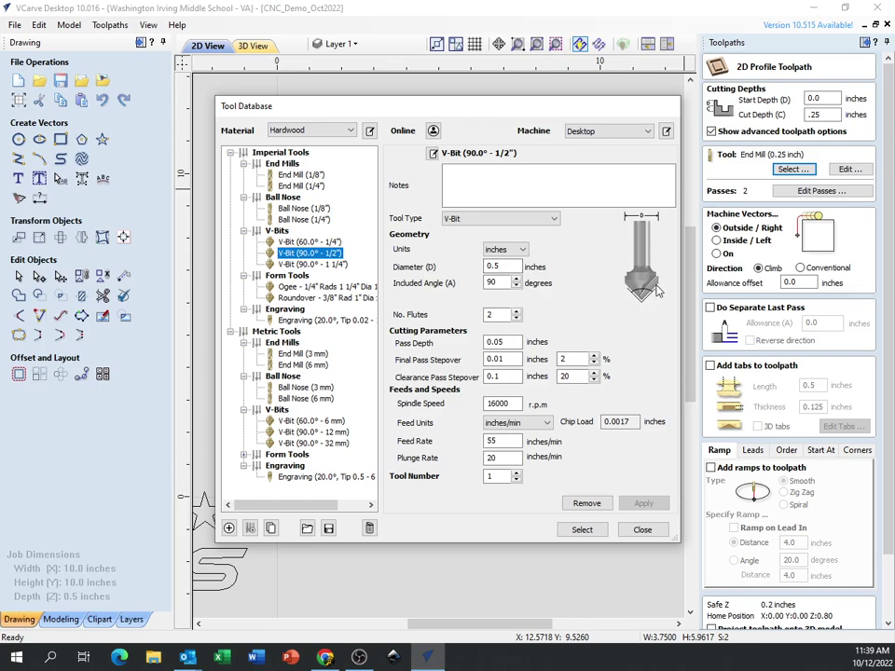
pyautogui.click(287, 287)
pyautogui.click(308, 297)
pyautogui.click(307, 286)
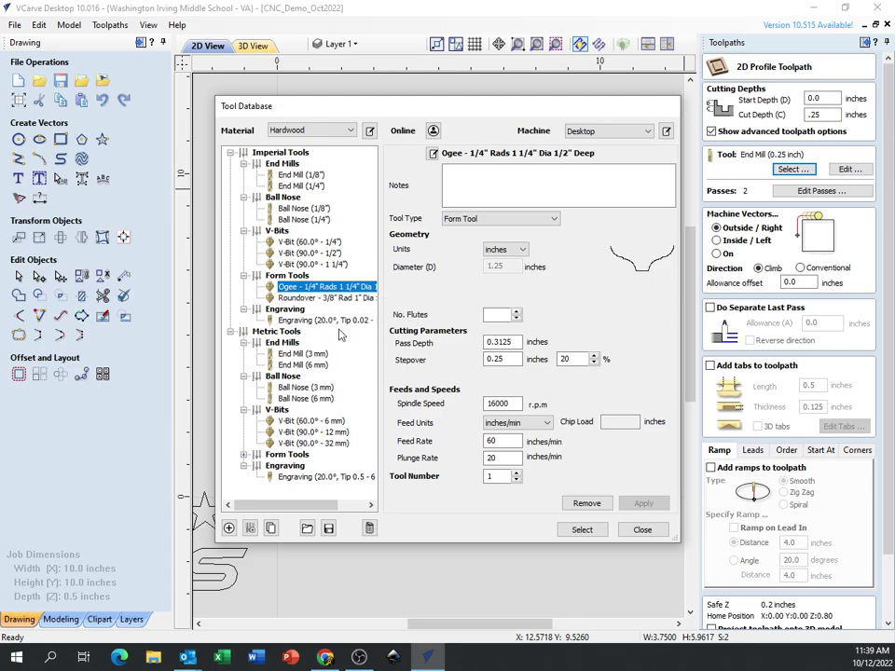
pyautogui.click(314, 320)
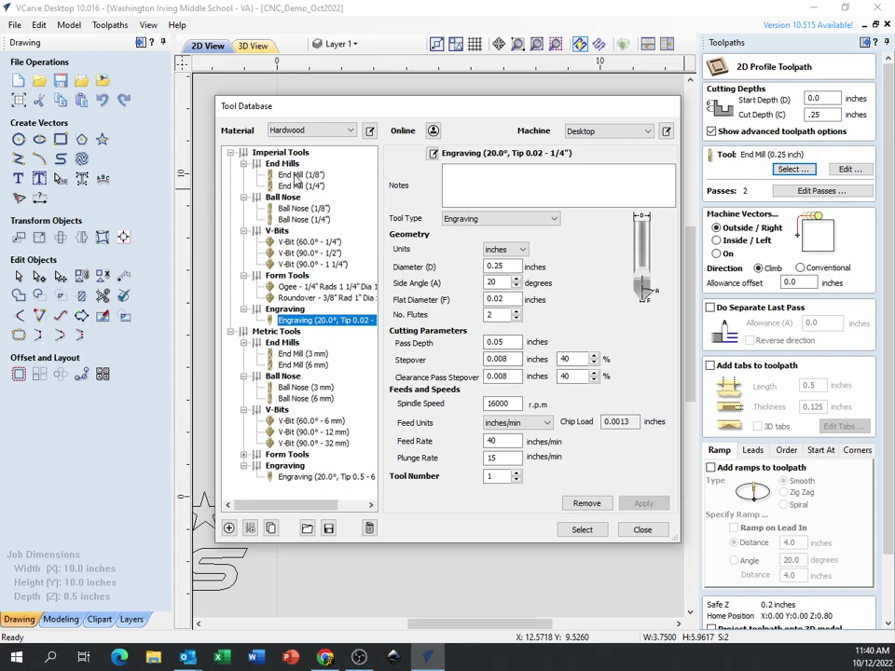
# Step: Select the End Mill (1/4") for the profile toolpath, giving 3 passes
pyautogui.click(298, 175)
pyautogui.click(312, 186)
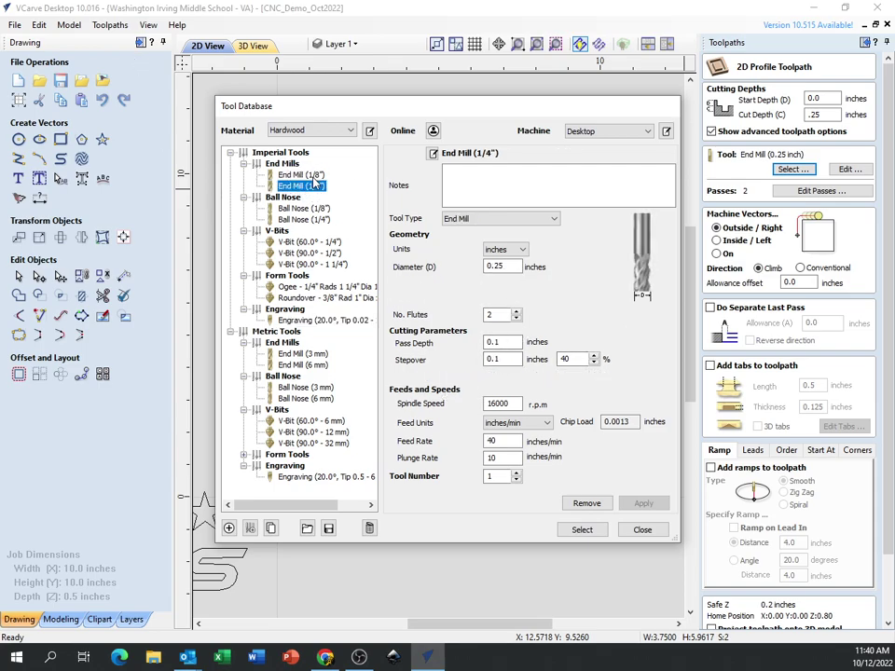
pyautogui.click(319, 176)
pyautogui.click(319, 187)
pyautogui.click(582, 530)
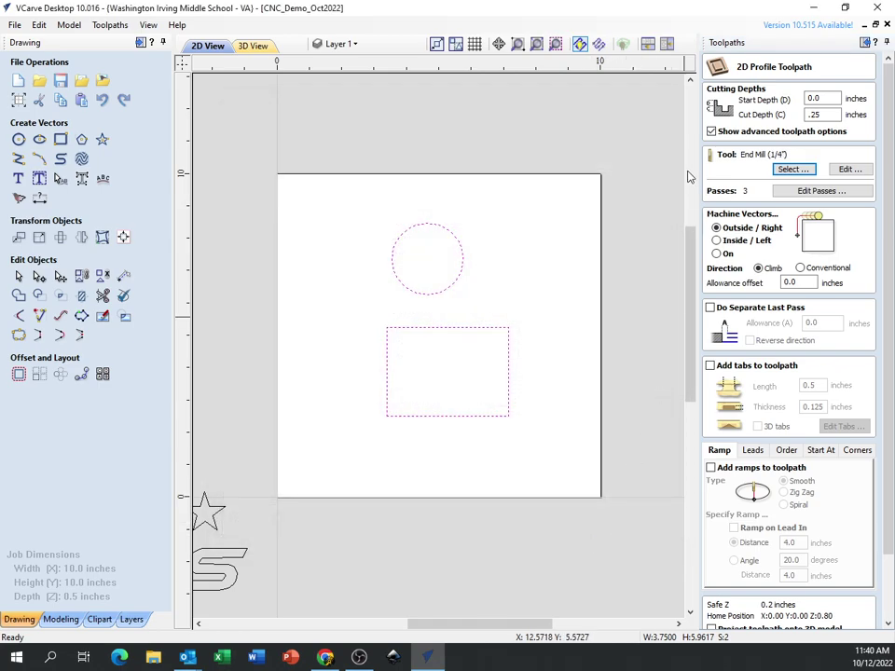
pyautogui.click(806, 192)
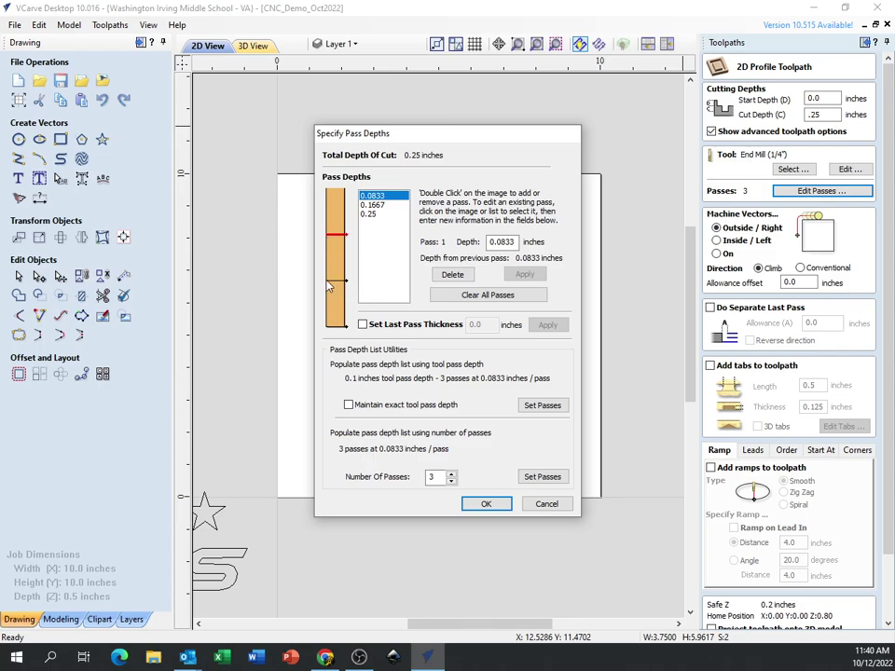
pyautogui.click(370, 214)
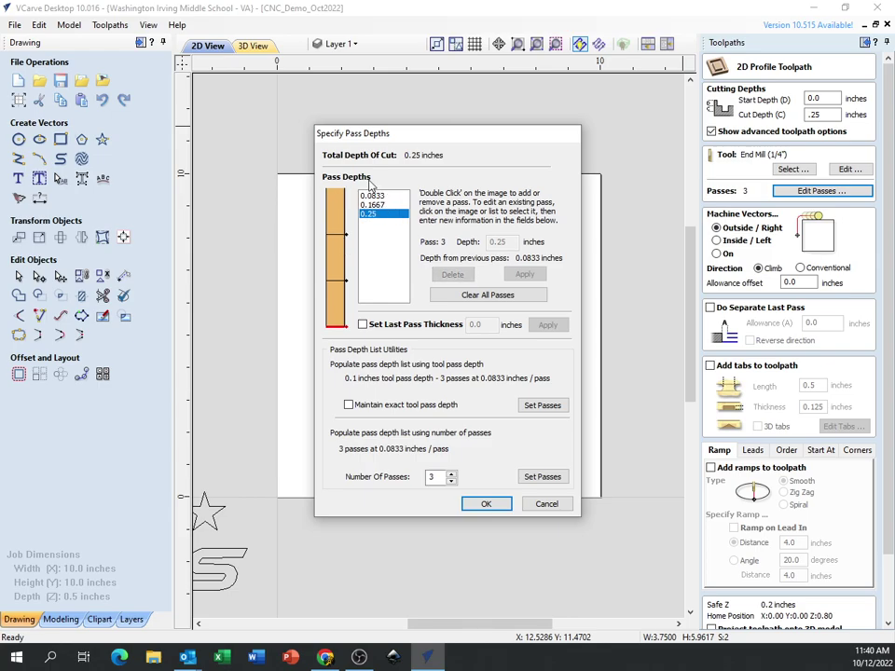
pyautogui.click(373, 195)
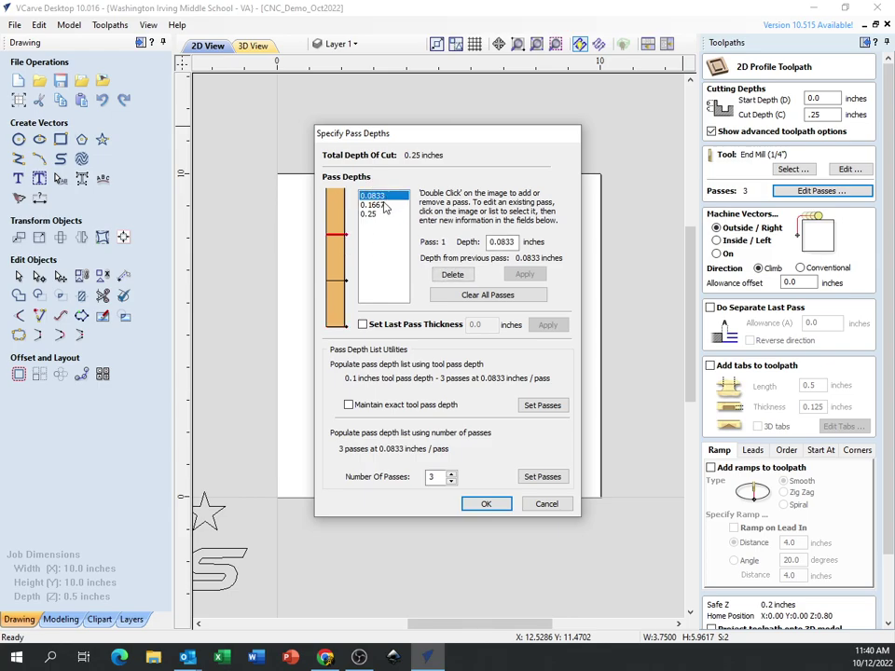
pyautogui.click(380, 205)
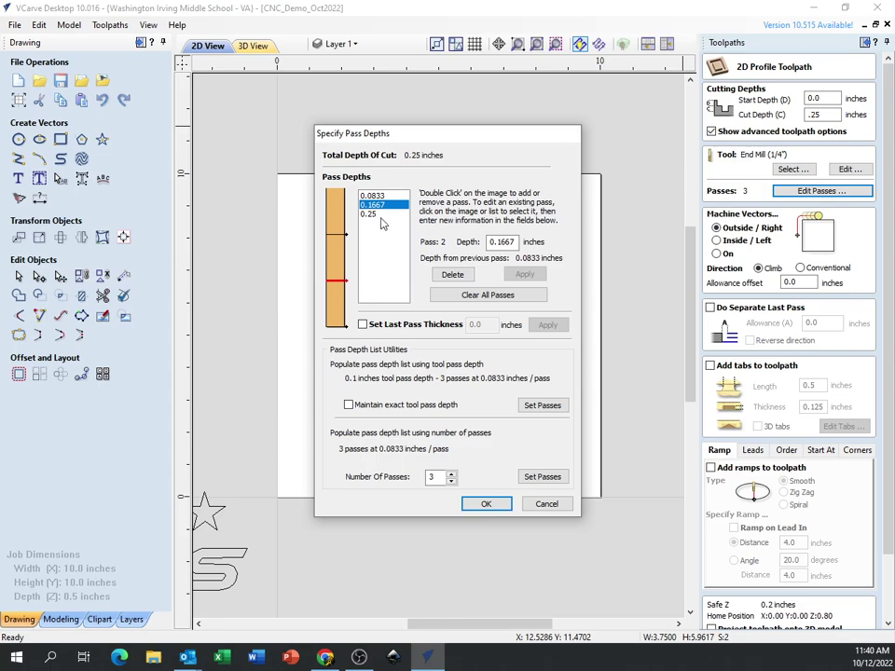
pyautogui.click(373, 215)
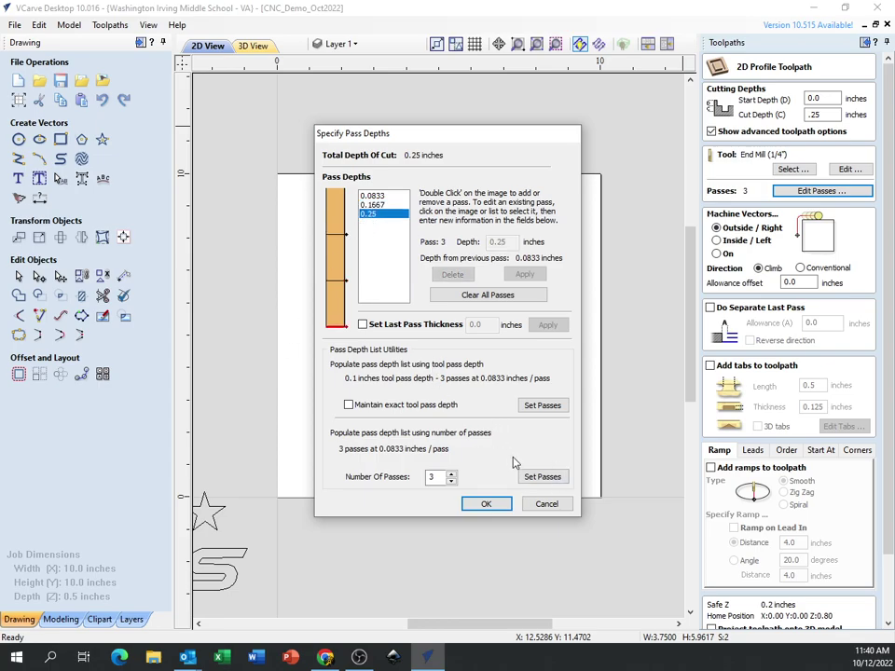
pyautogui.click(546, 505)
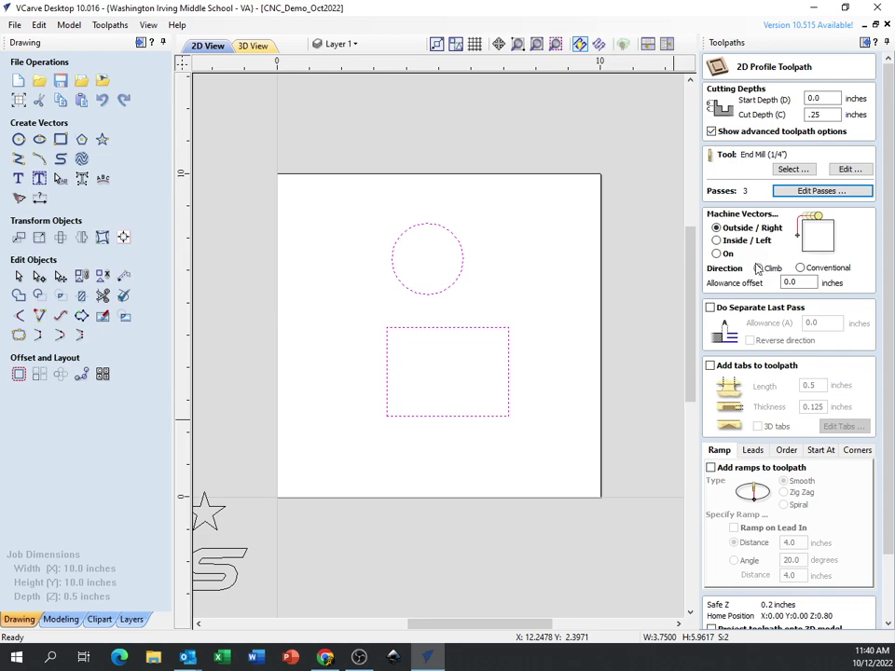
# Step: Set the profile to cut directly on the vector lines (Machine Vectors On)
pyautogui.click(737, 233)
pyautogui.click(372, 244)
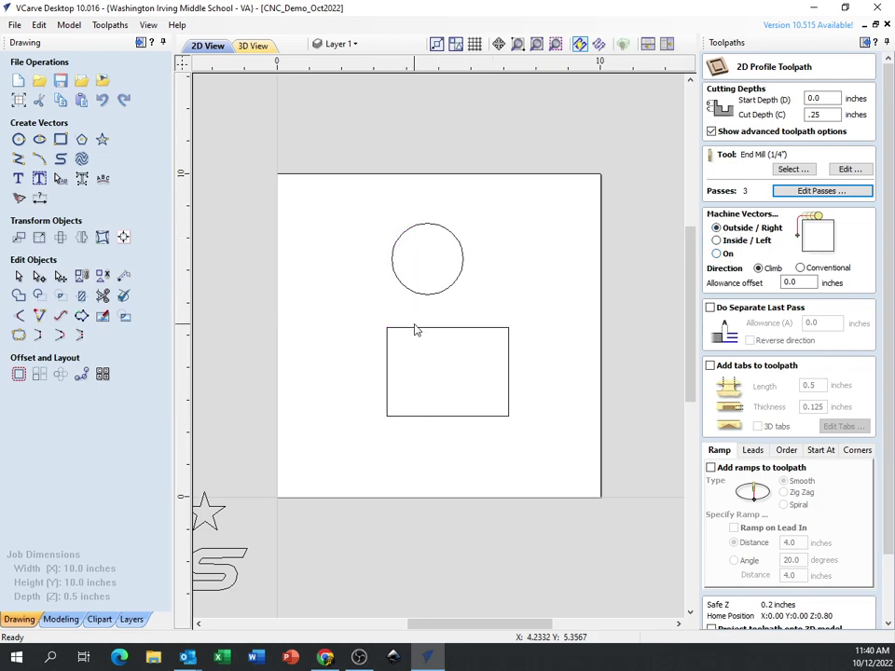
pyautogui.click(418, 225)
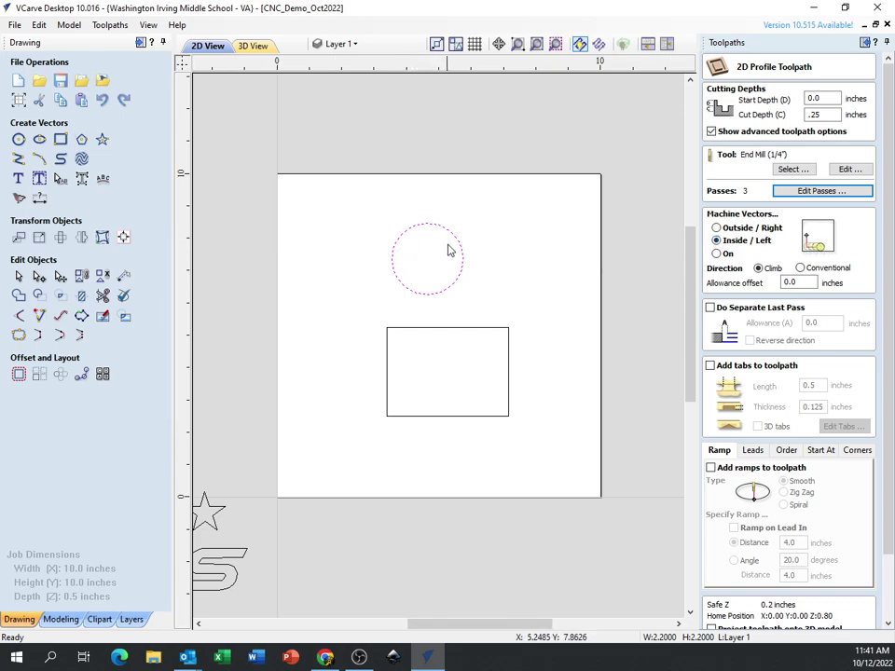
pyautogui.click(716, 253)
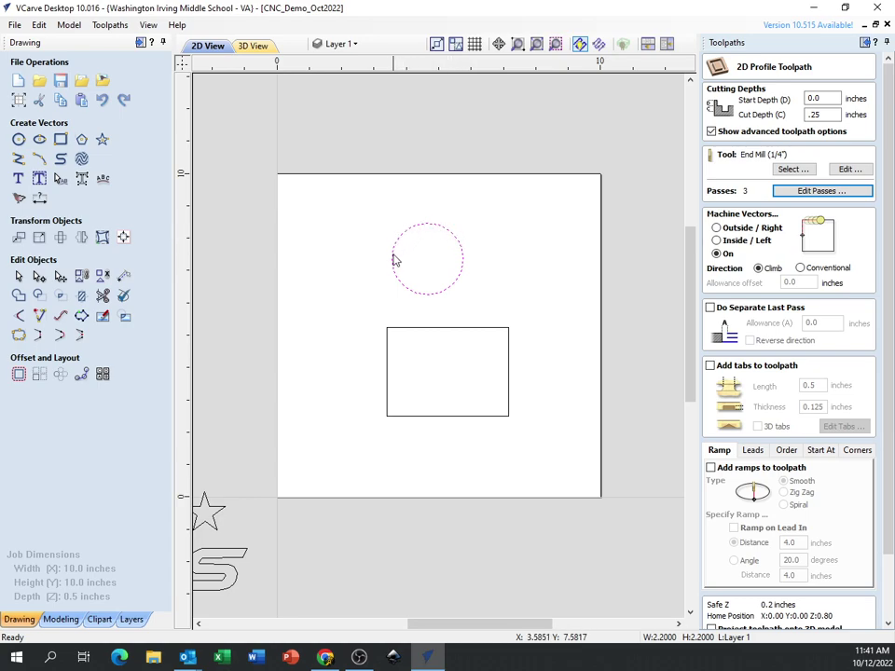
# Step: Select the circle and rectangle and calculate the Profile 1 toolpath
pyautogui.moveTo(348, 208); pyautogui.dragTo(573, 465)
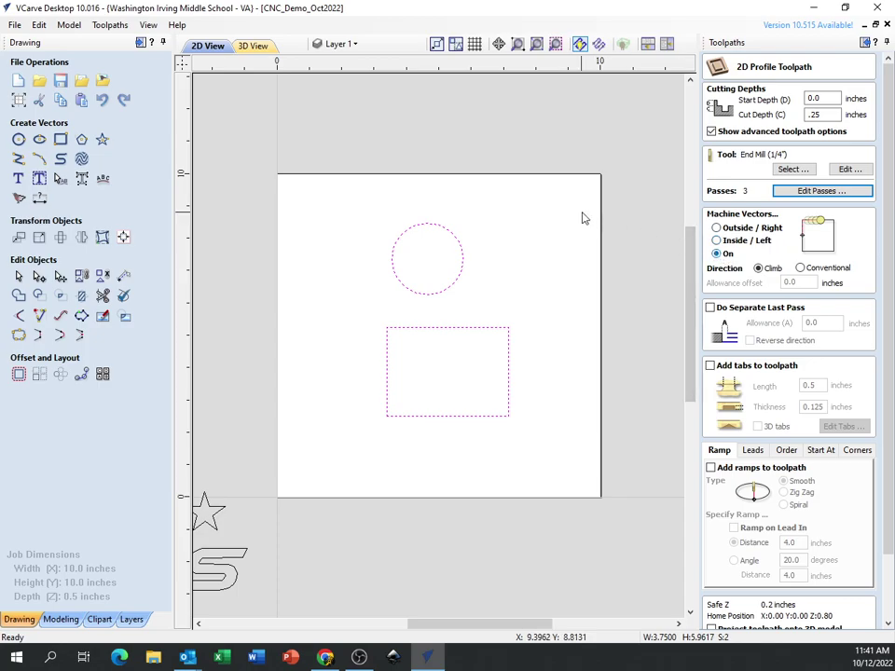
pyautogui.scroll(-1, 770, 186)
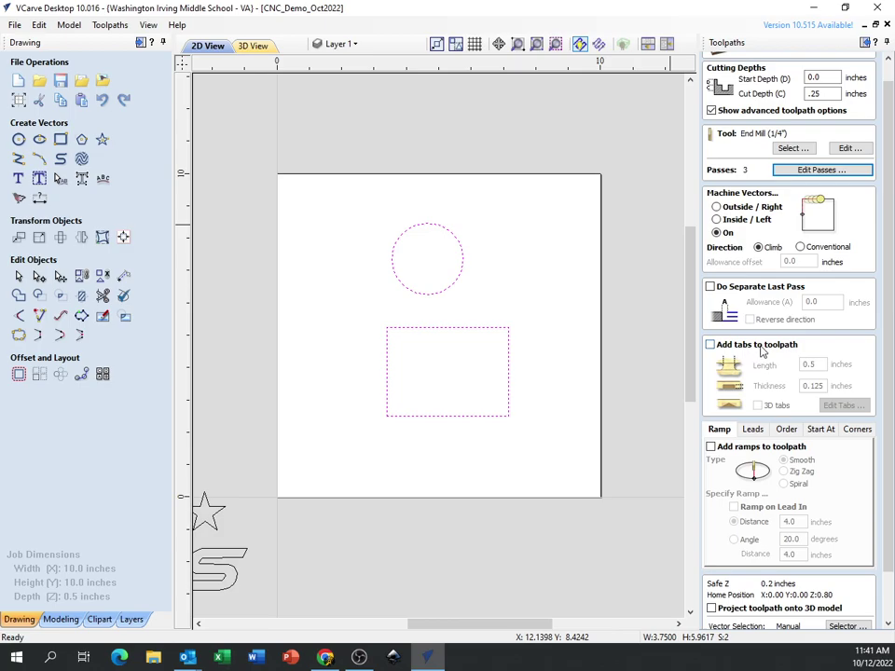
pyautogui.scroll(-3, 770, 308)
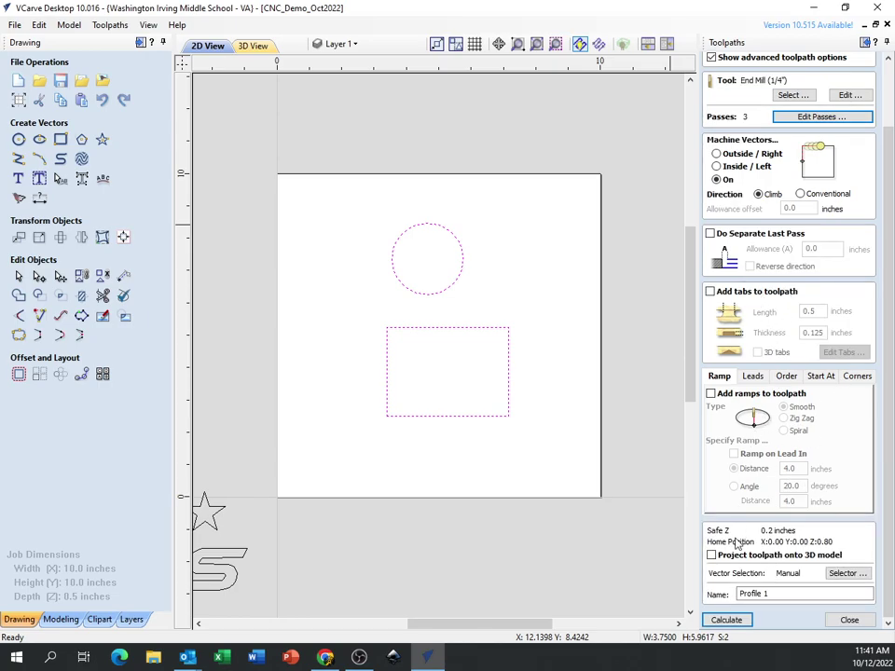
pyautogui.click(728, 621)
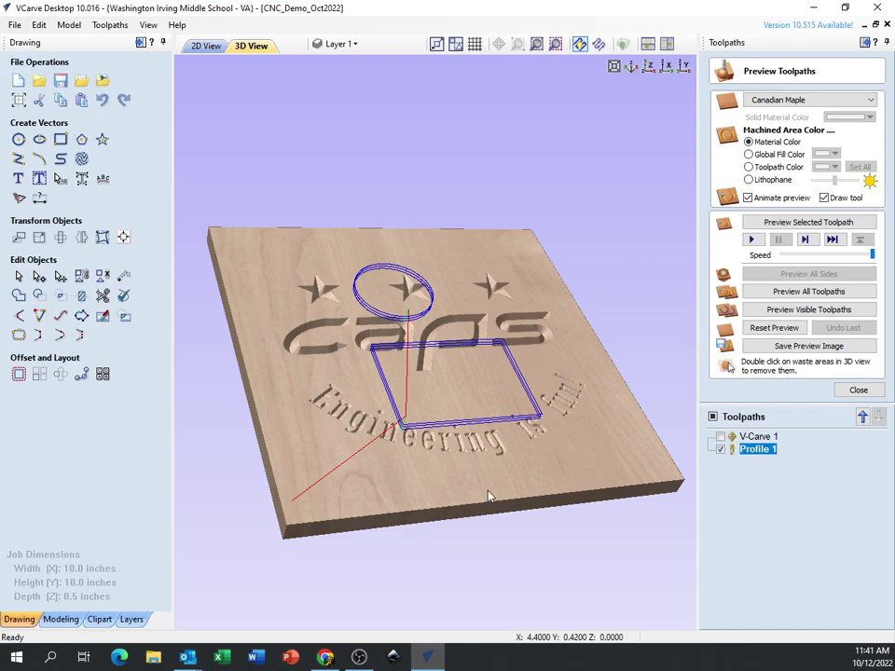
# Step: Reset the preview, make Profile 1 visible and simulate it on the angled maple board
pyautogui.click(774, 328)
pyautogui.moveTo(408, 341); pyautogui.dragTo(414, 235)
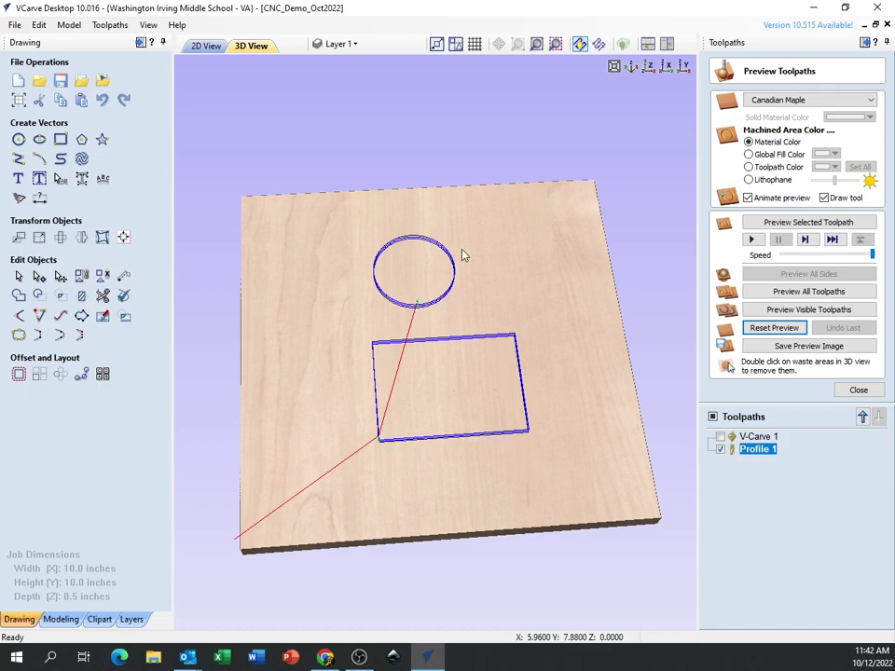
pyautogui.click(822, 314)
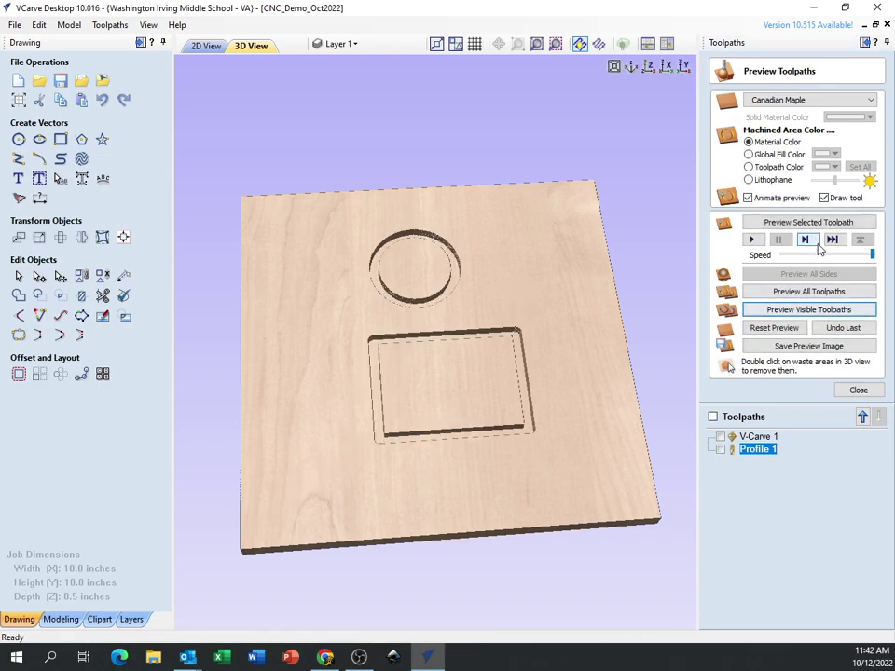
pyautogui.moveTo(871, 253); pyautogui.dragTo(798, 262)
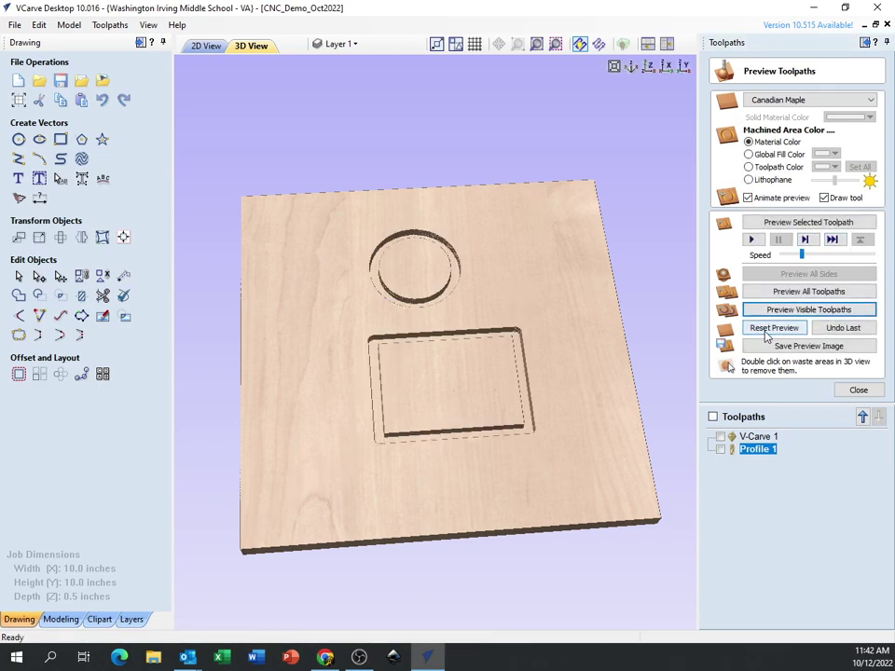
pyautogui.click(770, 327)
pyautogui.click(803, 317)
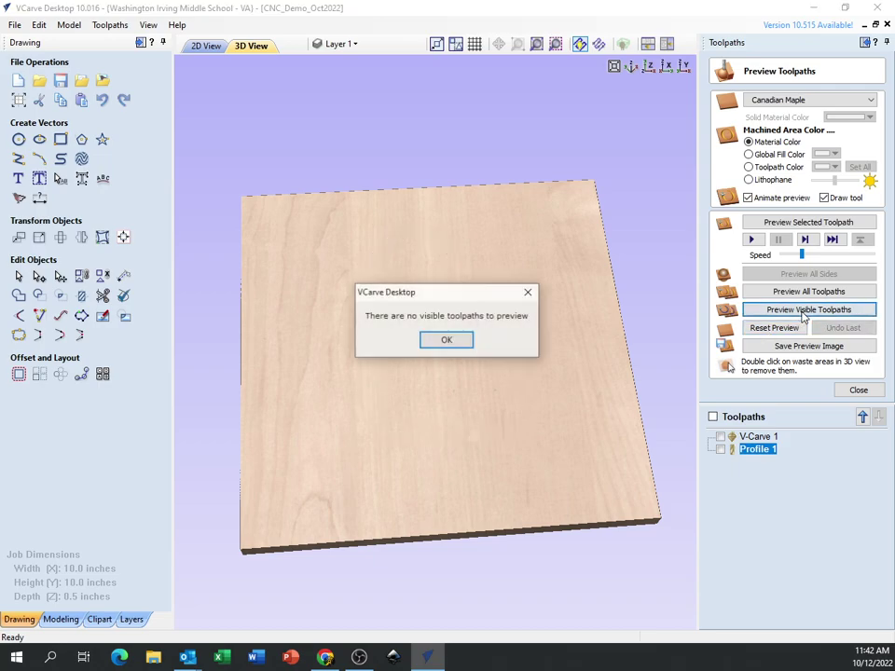
pyautogui.click(447, 340)
pyautogui.click(720, 450)
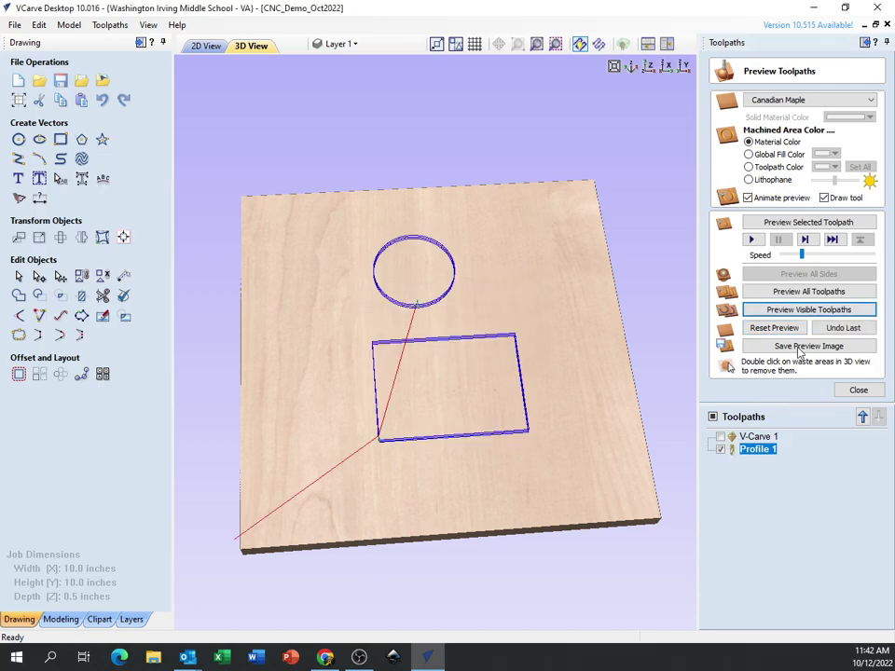
pyautogui.click(808, 309)
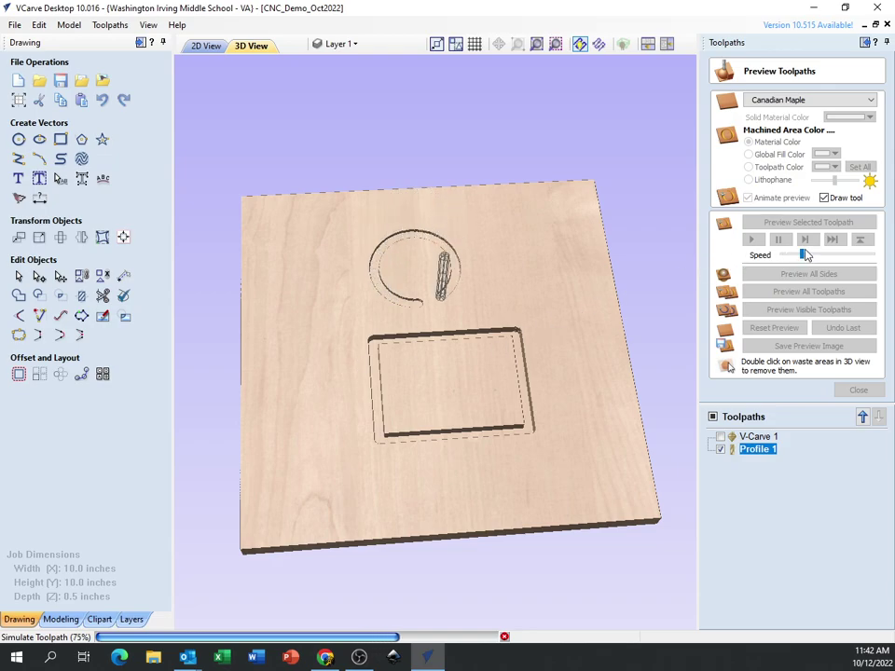
# Step: Speed the simulation to completion, then orbit and zoom to inspect the circle and rectangle grooves
pyautogui.moveTo(800, 252); pyautogui.dragTo(841, 260)
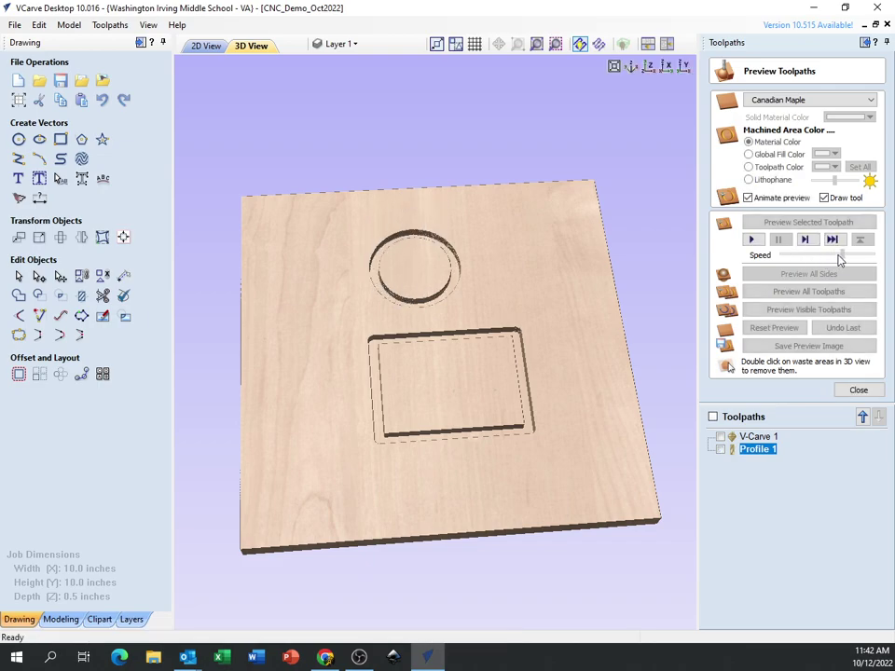
pyautogui.moveTo(535, 313); pyautogui.dragTo(398, 279)
pyautogui.scroll(3, 416, 224)
pyautogui.moveTo(329, 149); pyautogui.dragTo(364, 296)
pyautogui.moveTo(277, 392); pyautogui.dragTo(406, 373)
pyautogui.scroll(5, 276, 320)
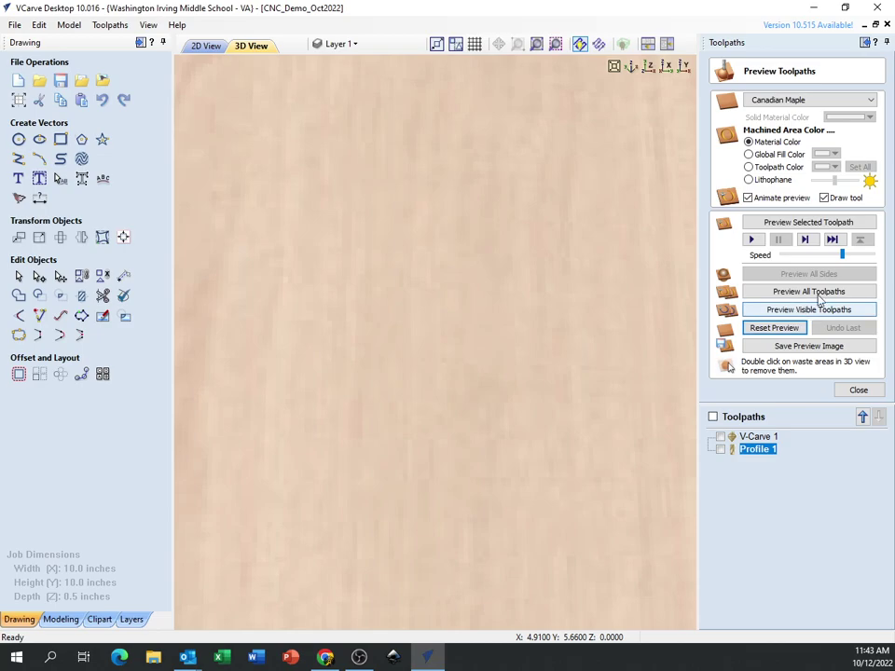
# Step: Make Profile 1 visible again and re-run its carving preview at maximum speed
pyautogui.click(750, 310)
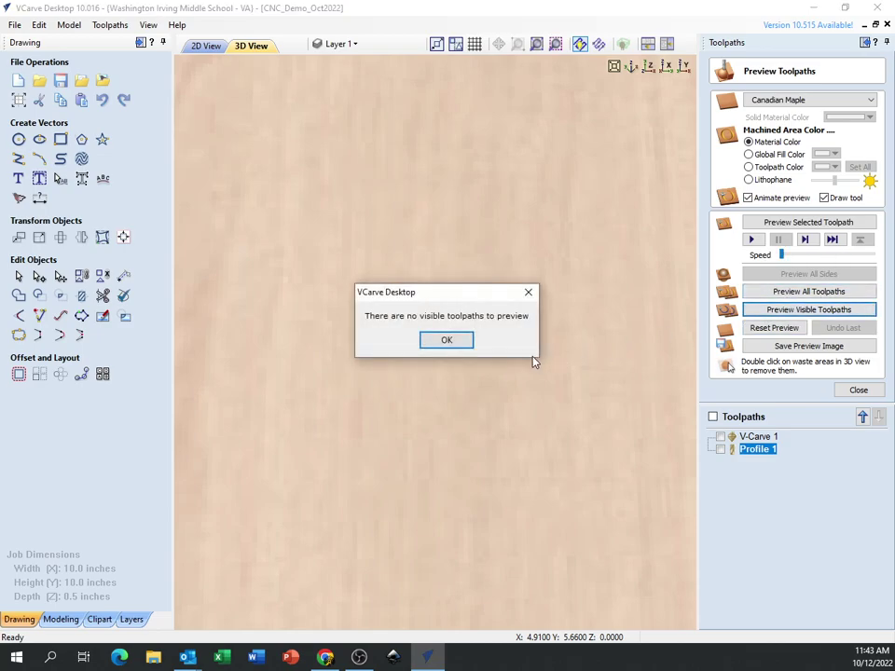
pyautogui.press('Return')
pyautogui.click(720, 451)
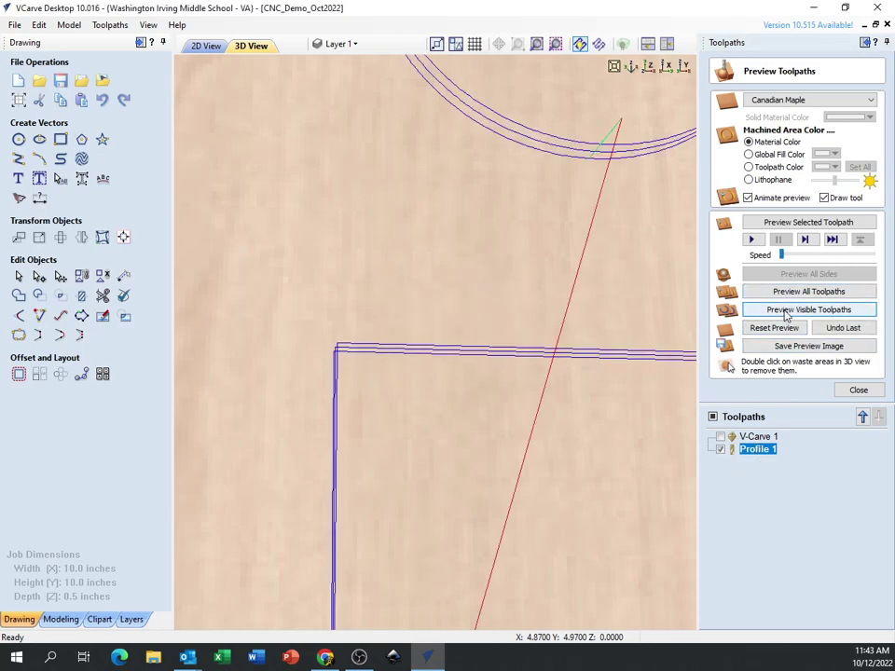
pyautogui.click(781, 311)
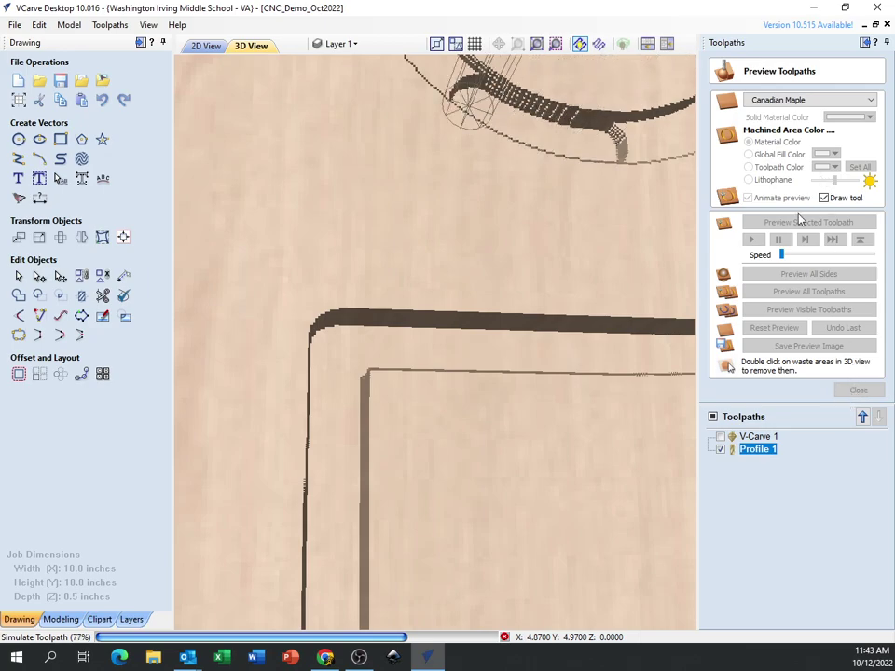
pyautogui.moveTo(783, 255); pyautogui.dragTo(855, 255)
# Step: Close the toolpath preview and return to the 2D drawing view
pyautogui.click(858, 390)
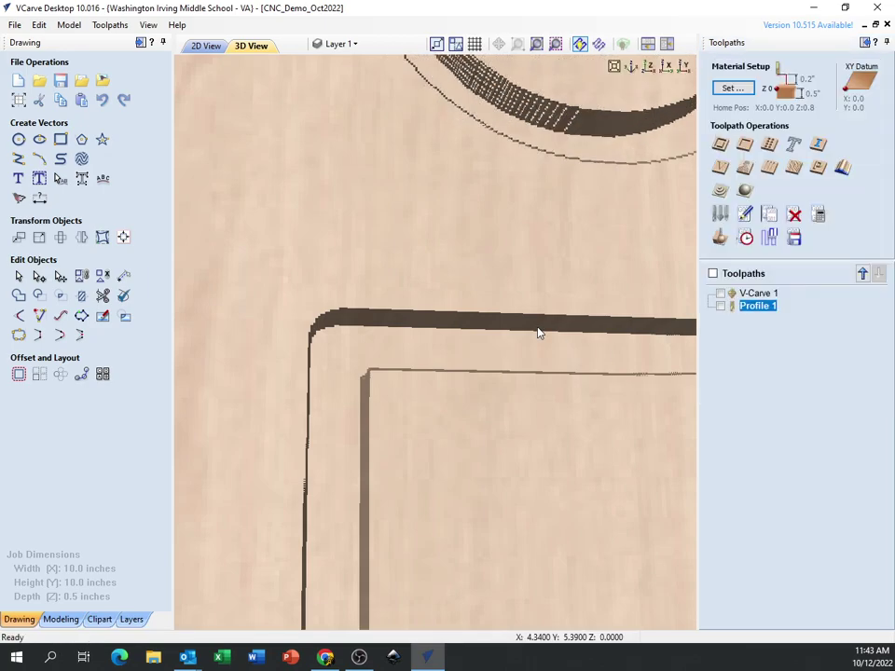
pyautogui.scroll(-6, 538, 333)
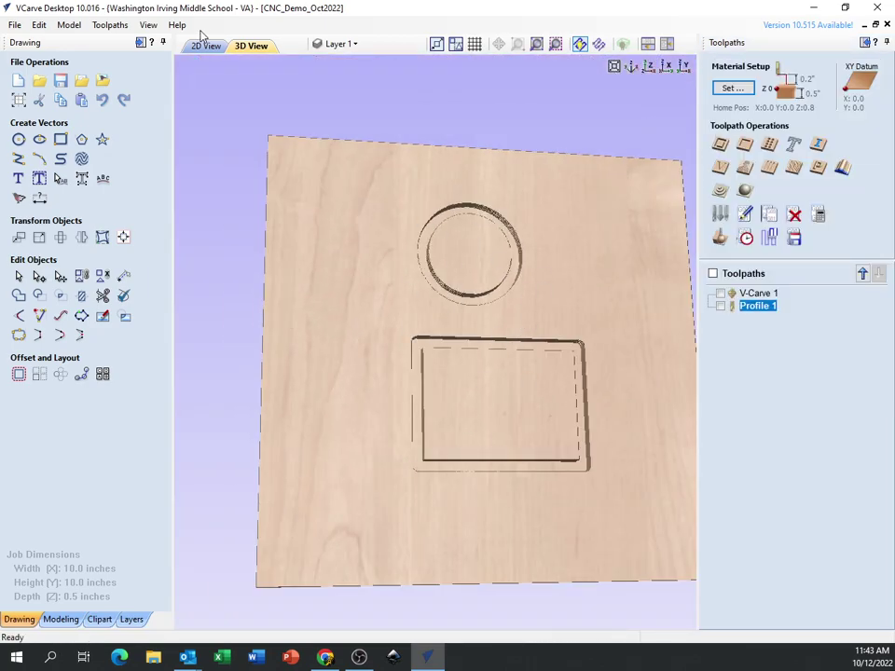
pyautogui.click(206, 44)
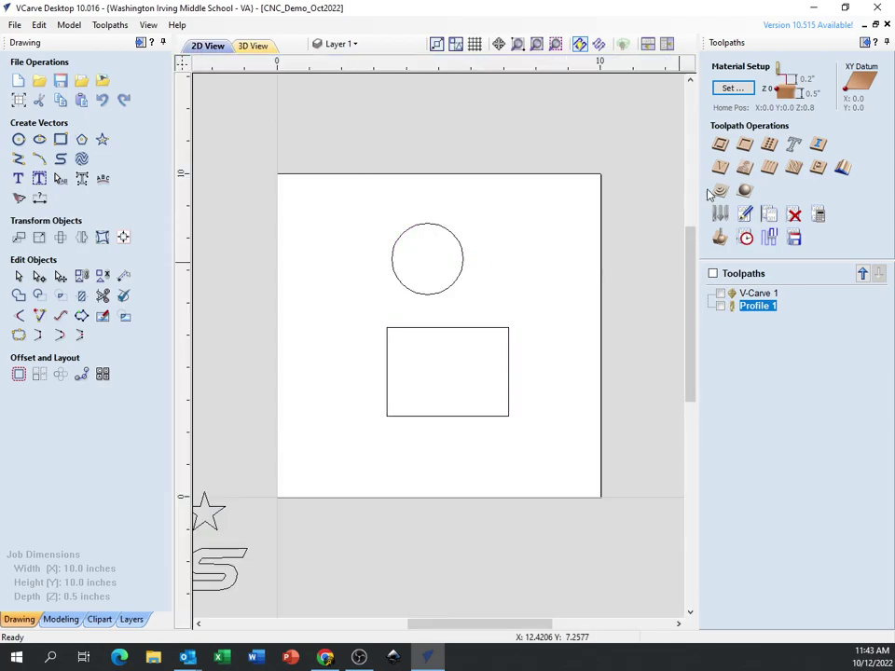
# Step: Start a pocket toolpath on the circle and rectangle with a 0.25 in cut depth
pyautogui.click(745, 146)
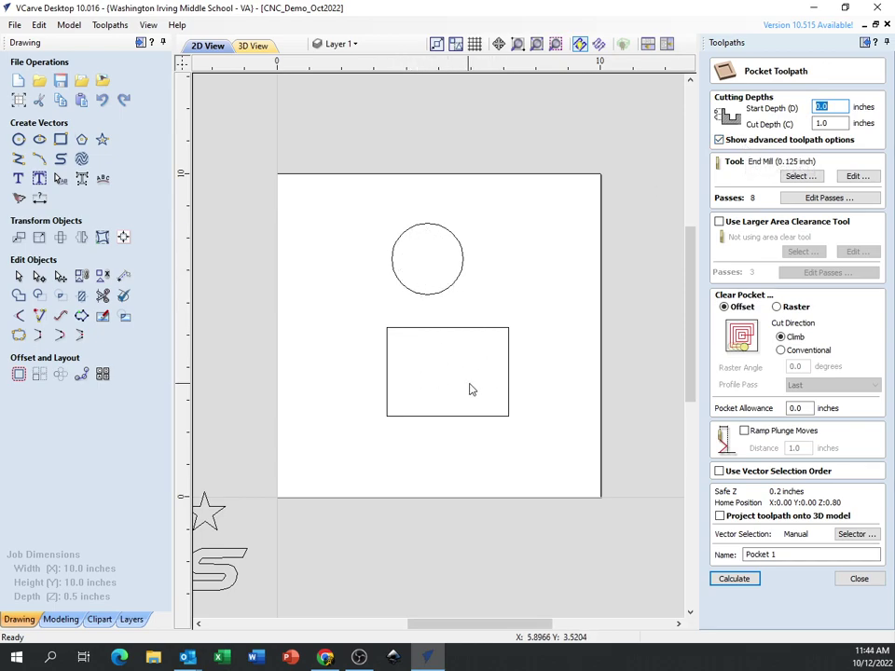
pyautogui.moveTo(334, 182); pyautogui.dragTo(569, 441)
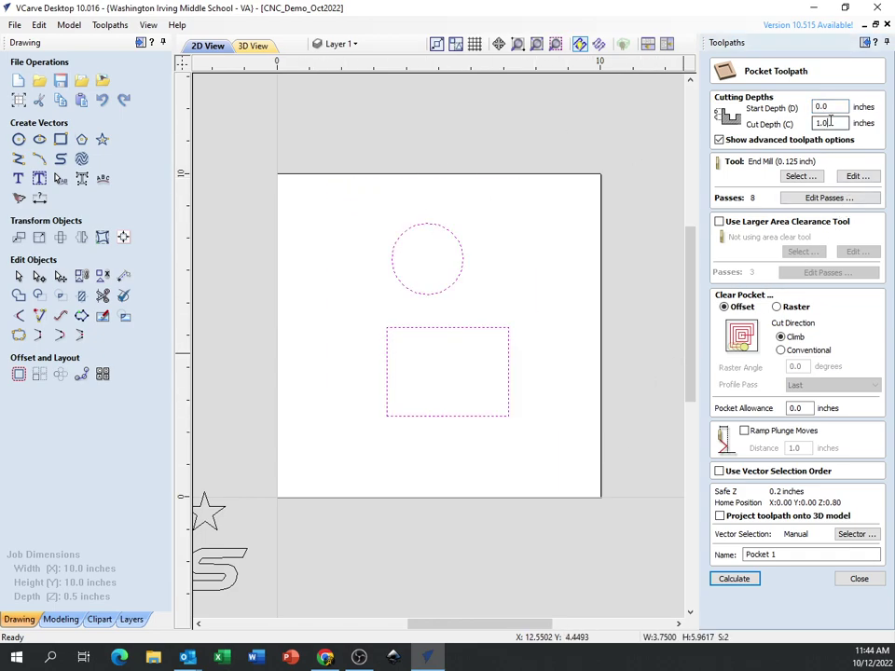
pyautogui.write('.25')
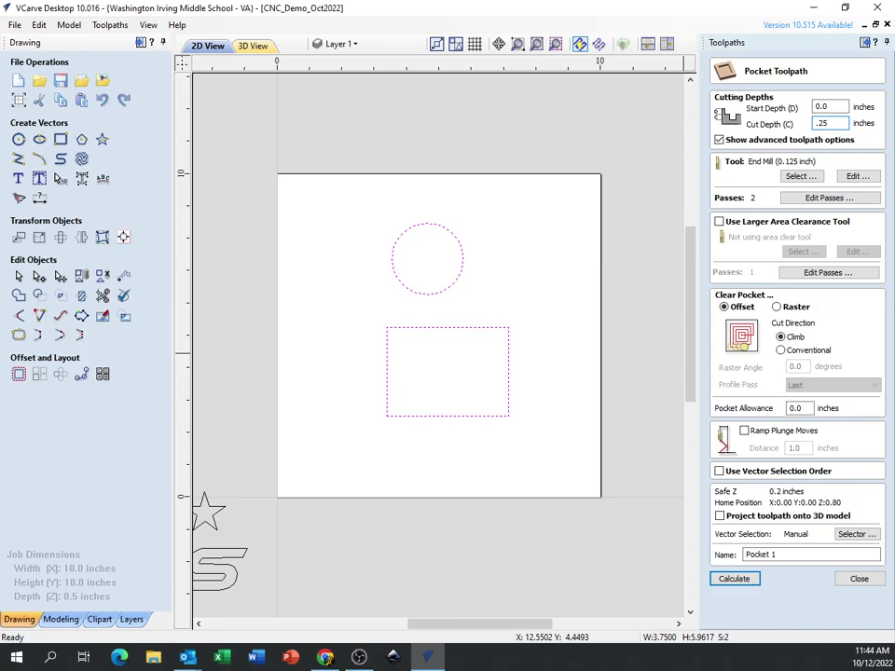
pyautogui.click(800, 176)
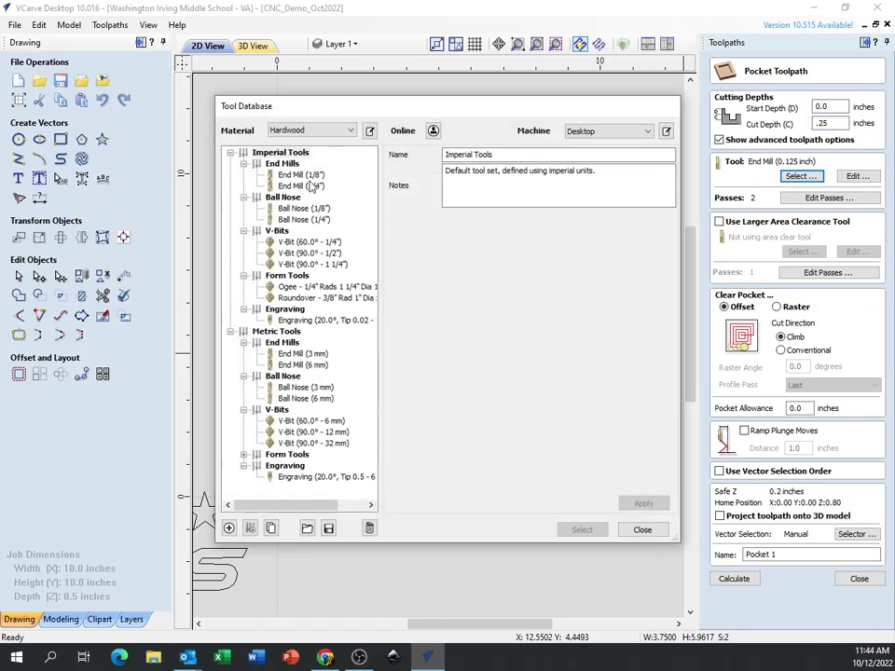
# Step: Use the End Mill (1/4") for the pocket and set clearing to Raster
pyautogui.click(309, 185)
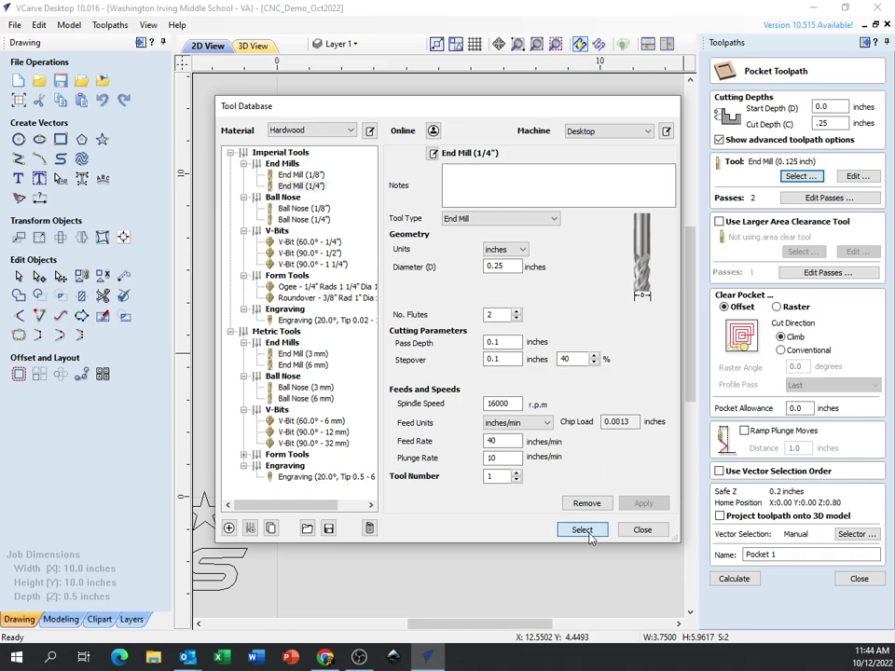
pyautogui.click(580, 529)
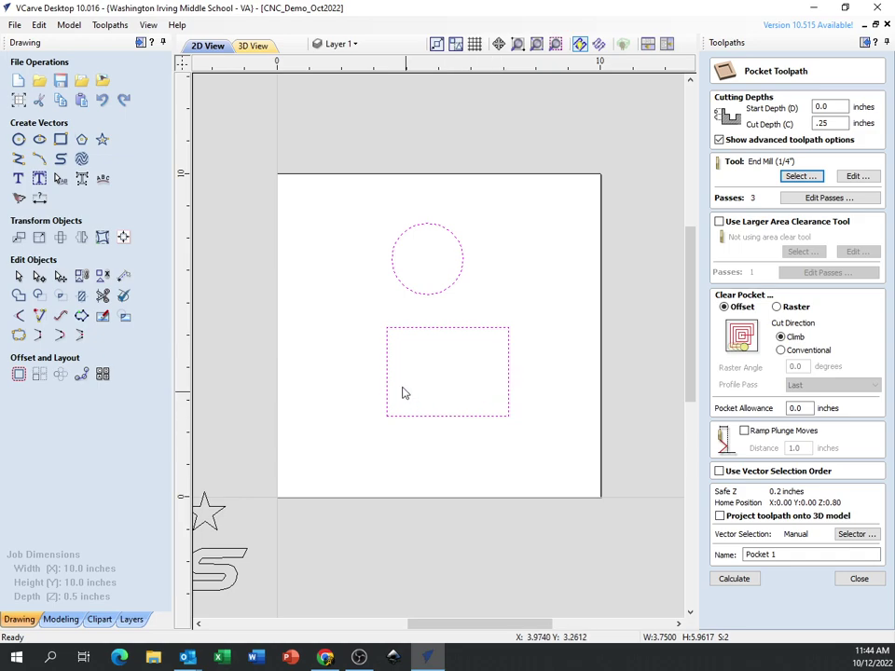
pyautogui.click(777, 307)
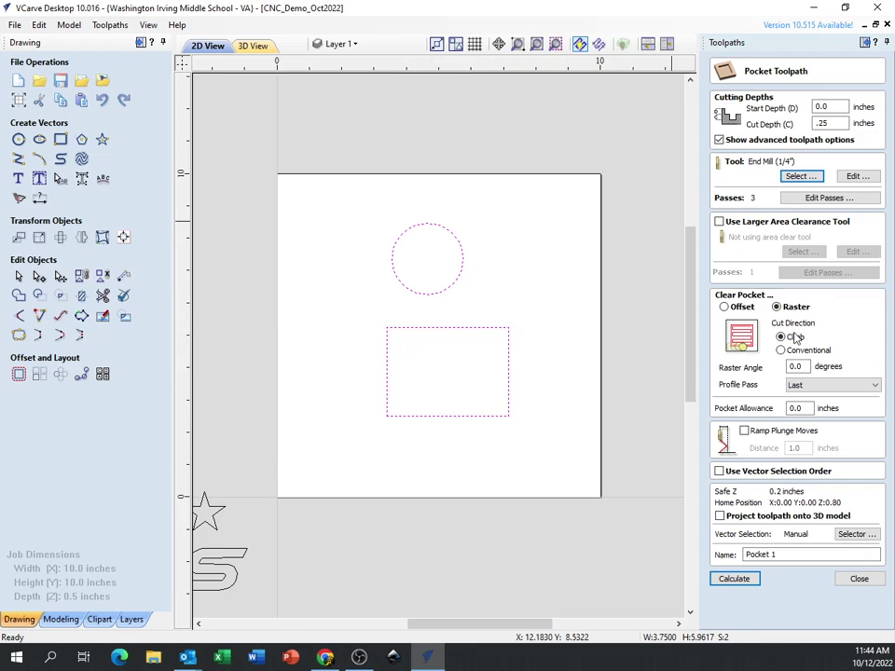
# Step: Leave ramp plunges off, revert to Offset clearing, and calculate Pocket 1
pyautogui.click(745, 431)
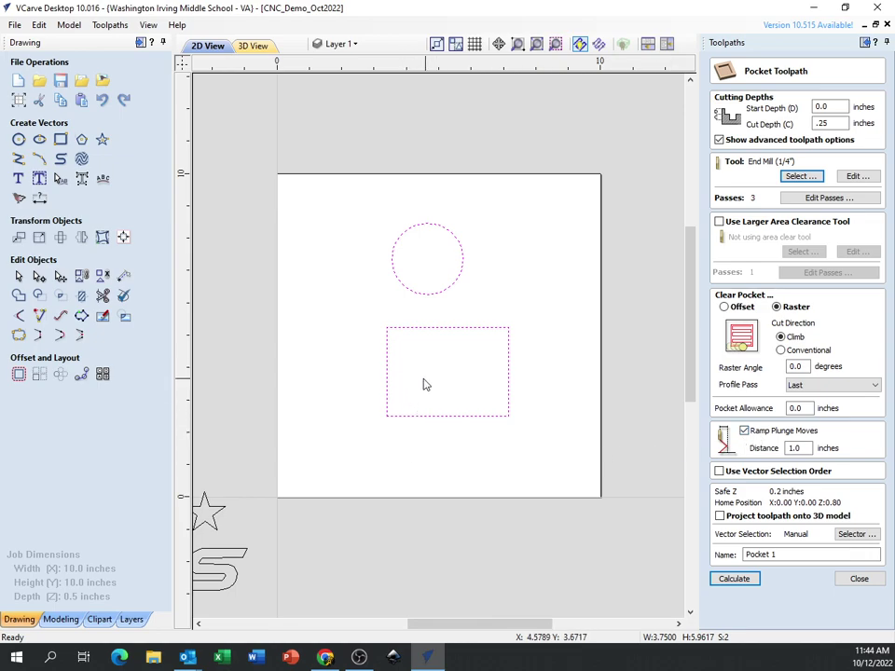
pyautogui.click(743, 431)
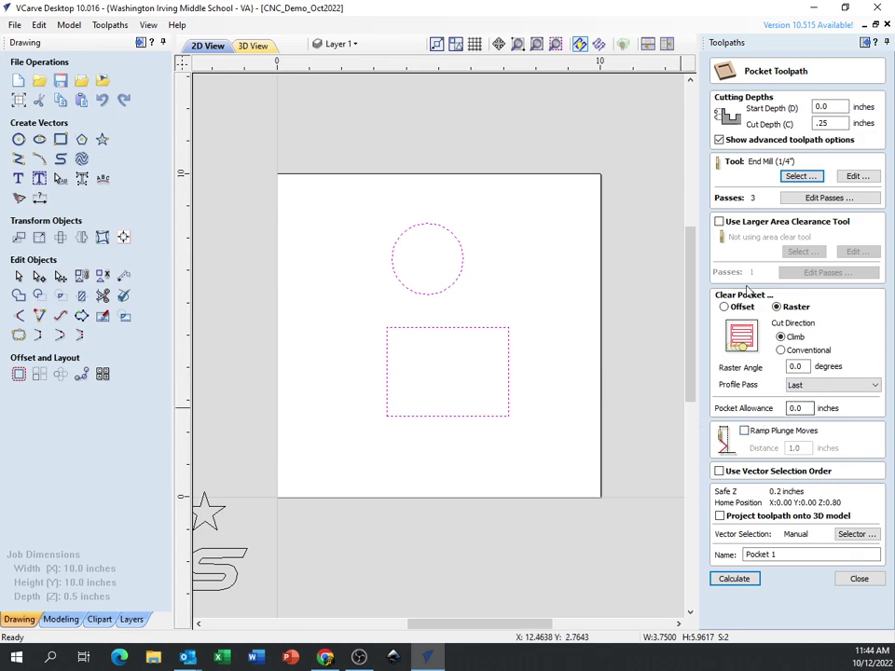
pyautogui.click(724, 307)
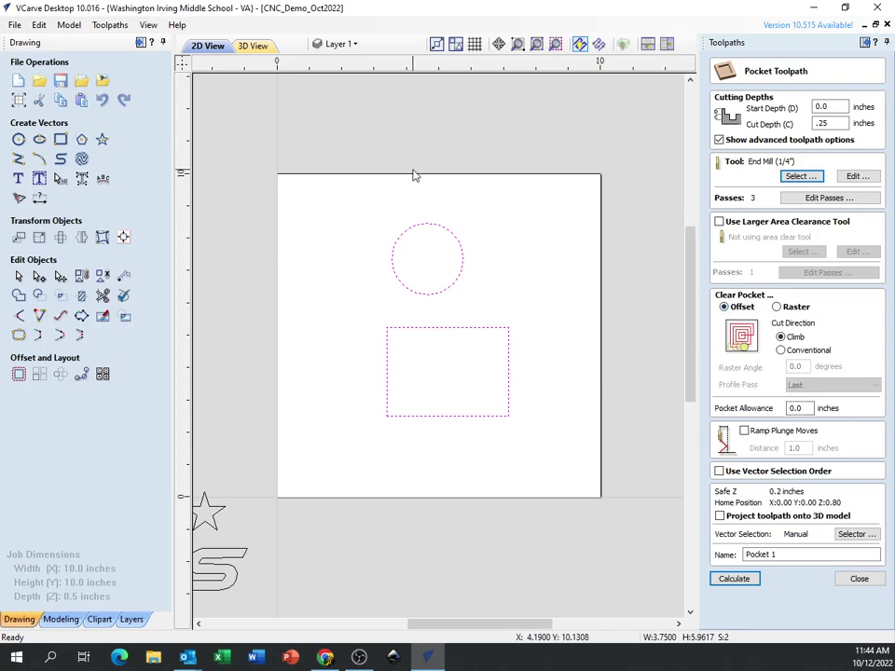
pyautogui.click(736, 578)
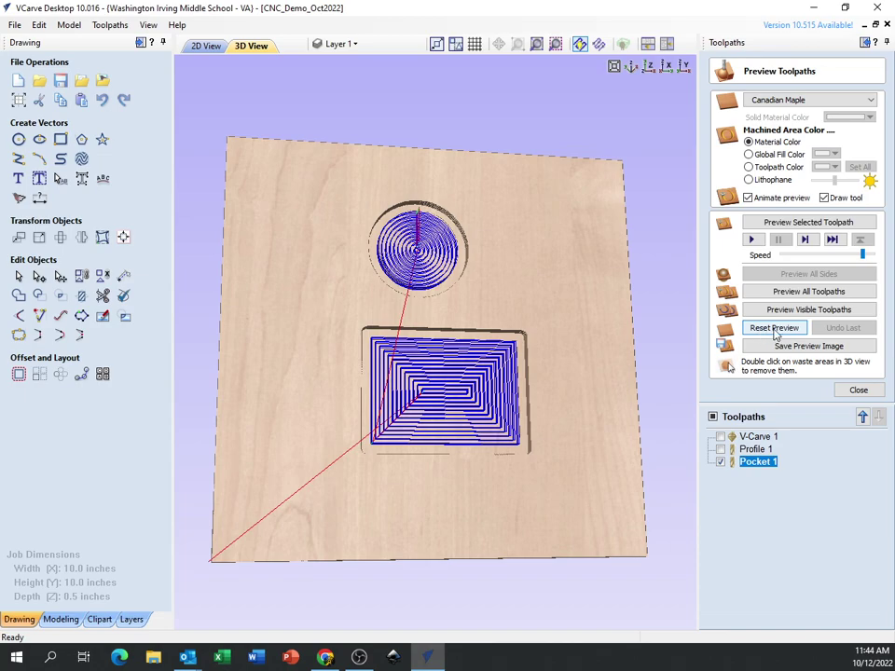
# Step: Reset the preview and simulate Pocket 1 cutting both pockets into the maple
pyautogui.click(774, 330)
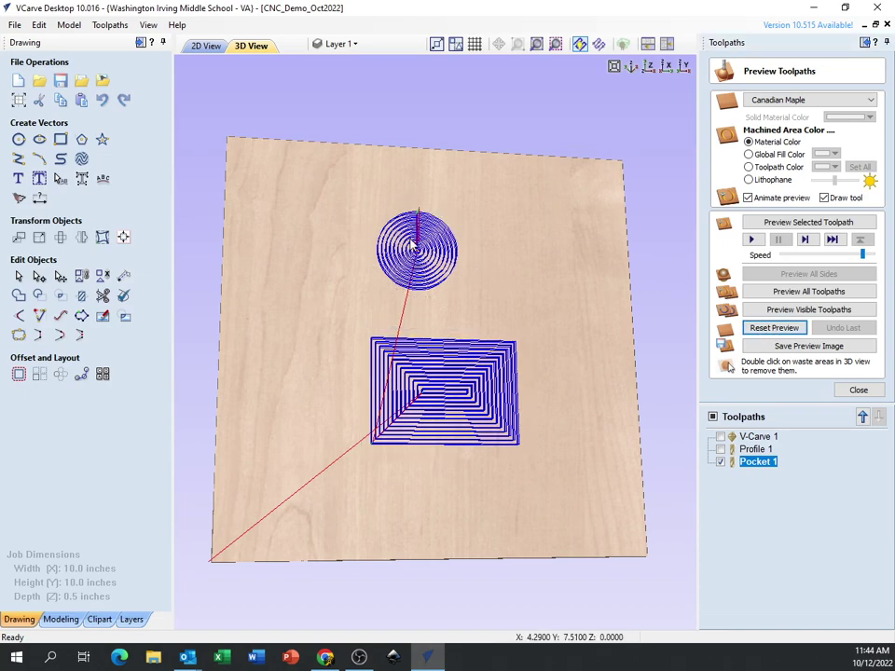
pyautogui.click(818, 315)
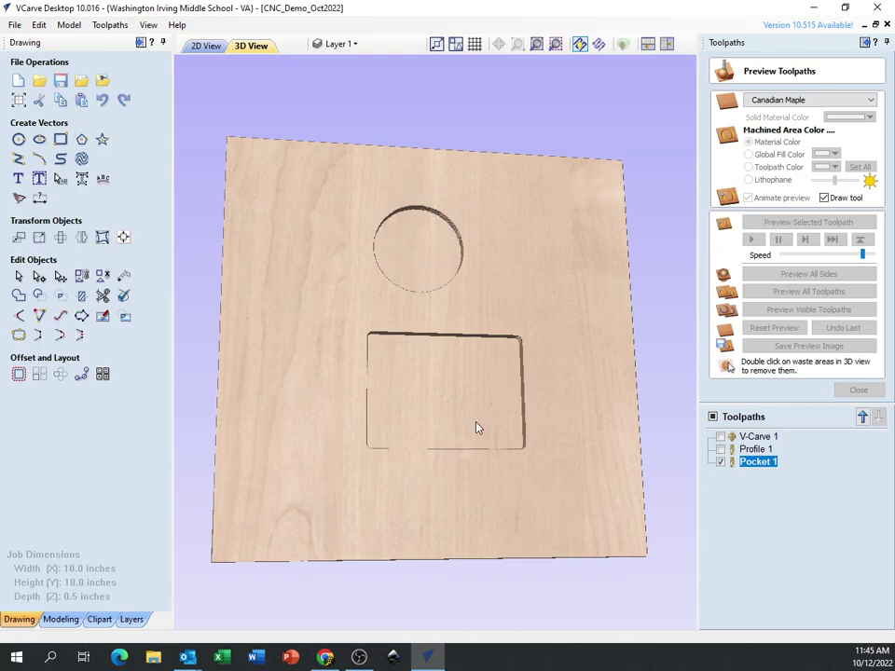
# Step: Orbit, pan and zoom around the carved circle and rectangle pockets, then close the preview
pyautogui.moveTo(408, 545); pyautogui.dragTo(443, 235)
pyautogui.scroll(3, 444, 242)
pyautogui.moveTo(325, 392); pyautogui.dragTo(355, 421)
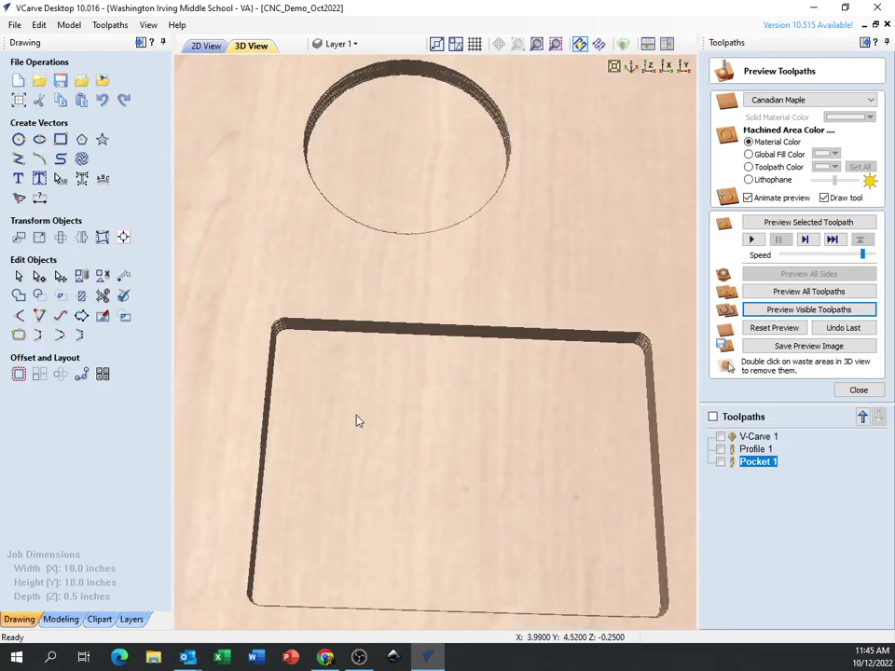
pyautogui.scroll(3, 271, 331)
pyautogui.scroll(-2, 271, 334)
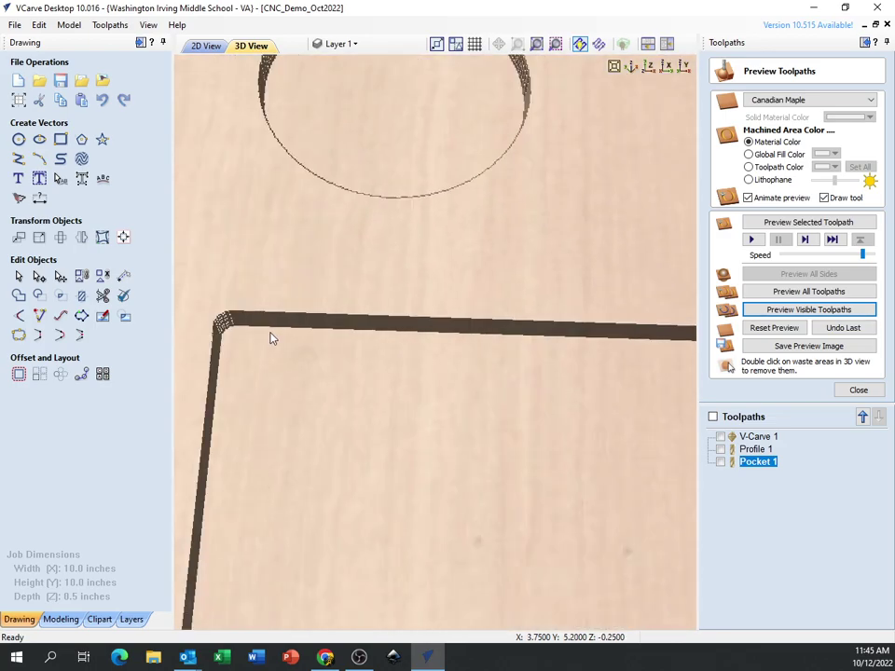
pyautogui.moveTo(296, 353); pyautogui.dragTo(370, 334, button='middle')
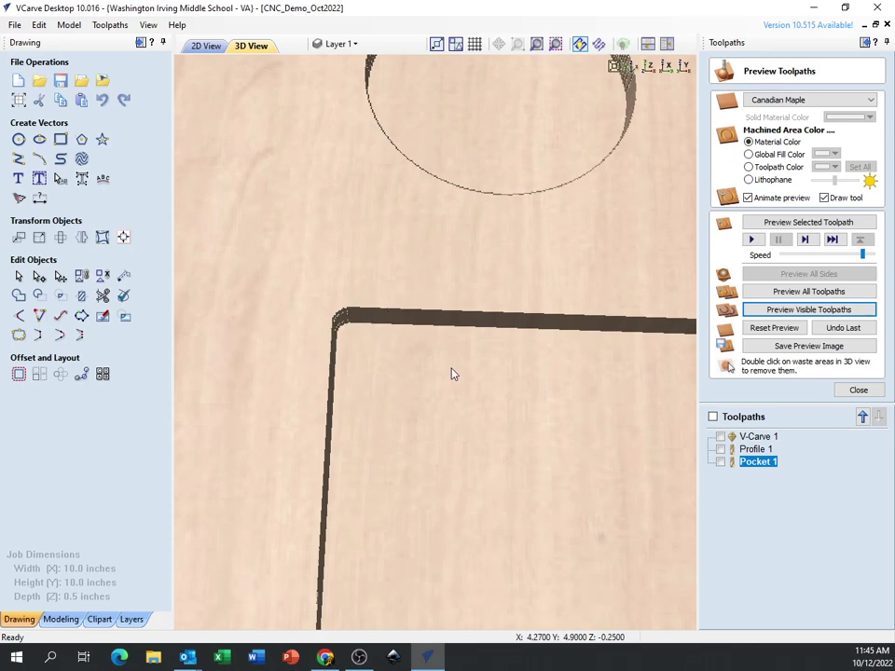
pyautogui.scroll(-3, 448, 334)
pyautogui.moveTo(548, 345); pyautogui.dragTo(484, 404)
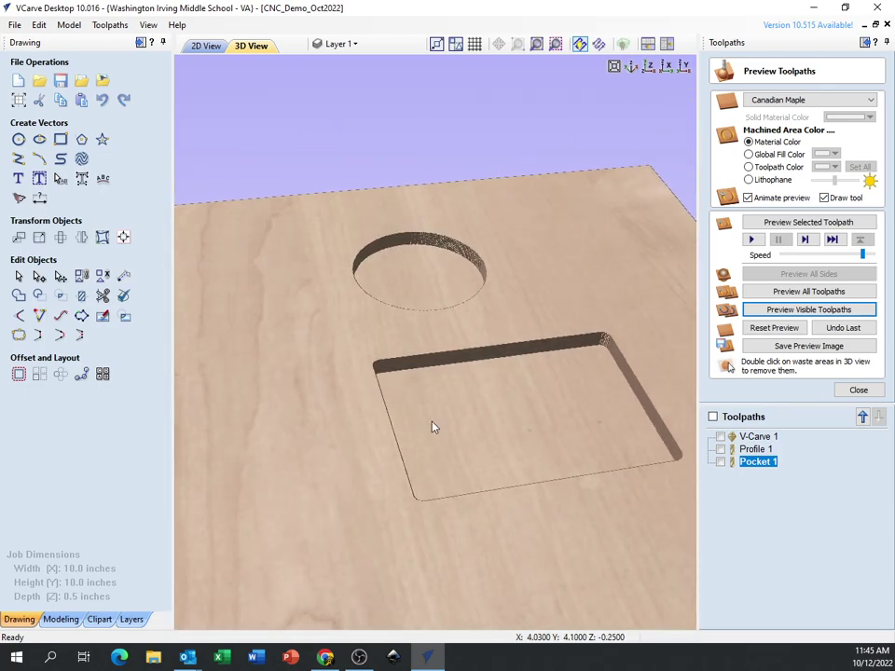
pyautogui.moveTo(413, 395); pyautogui.dragTo(555, 334)
pyautogui.scroll(2, 555, 334)
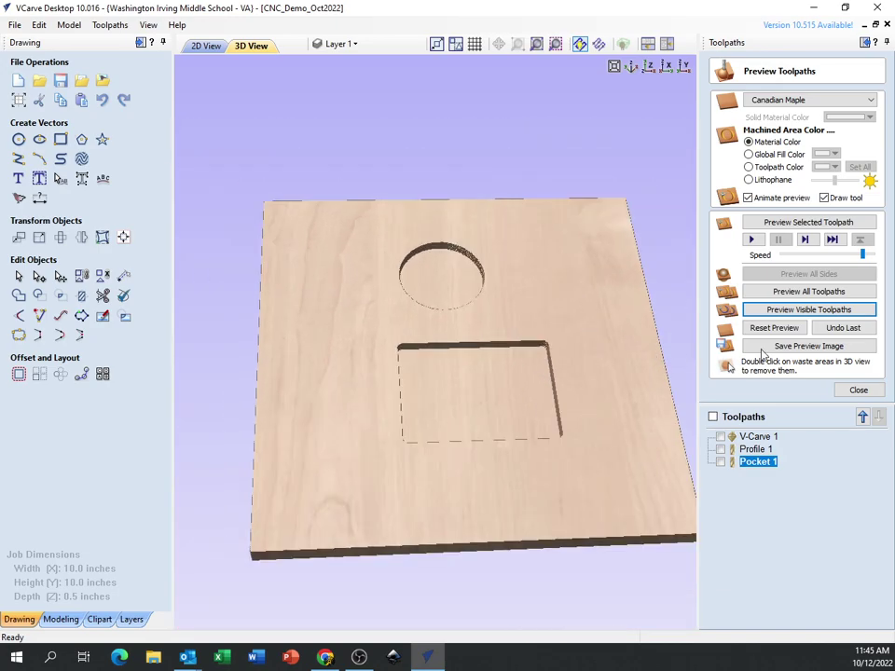
pyautogui.click(859, 390)
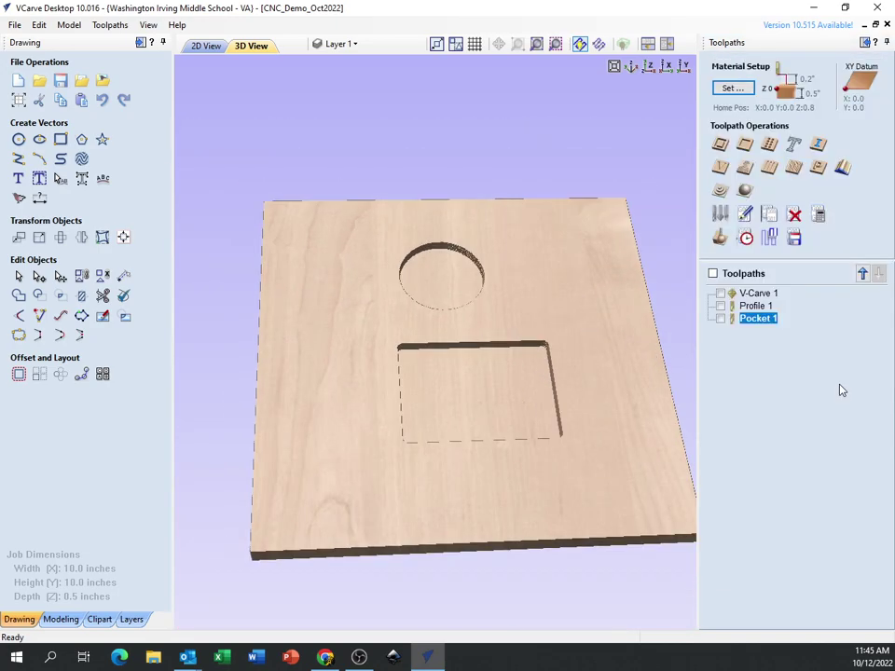
# Step: Start a drilling toolpath and return to the 2D view with nothing selected
pyautogui.click(770, 145)
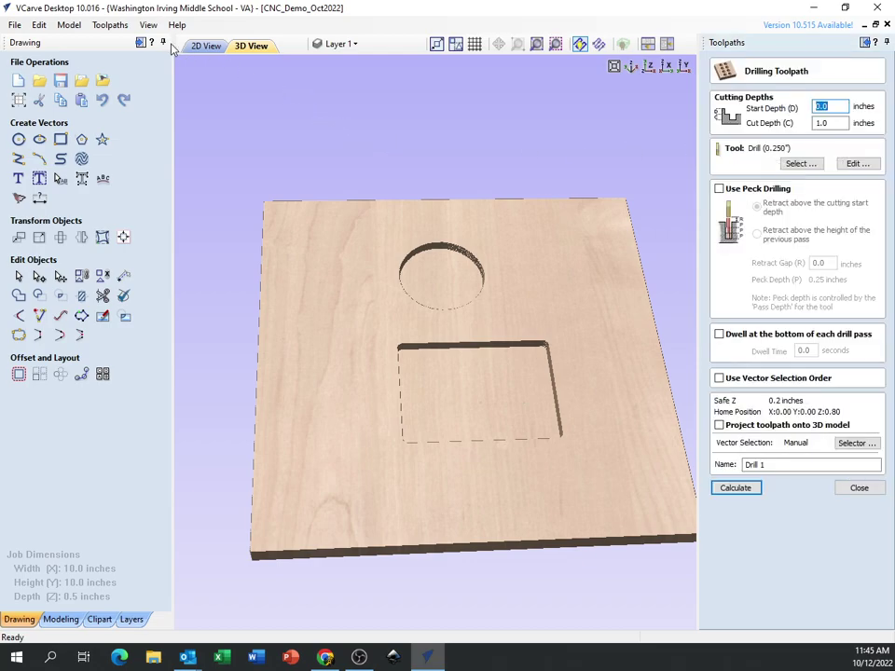
pyautogui.click(206, 45)
pyautogui.click(340, 254)
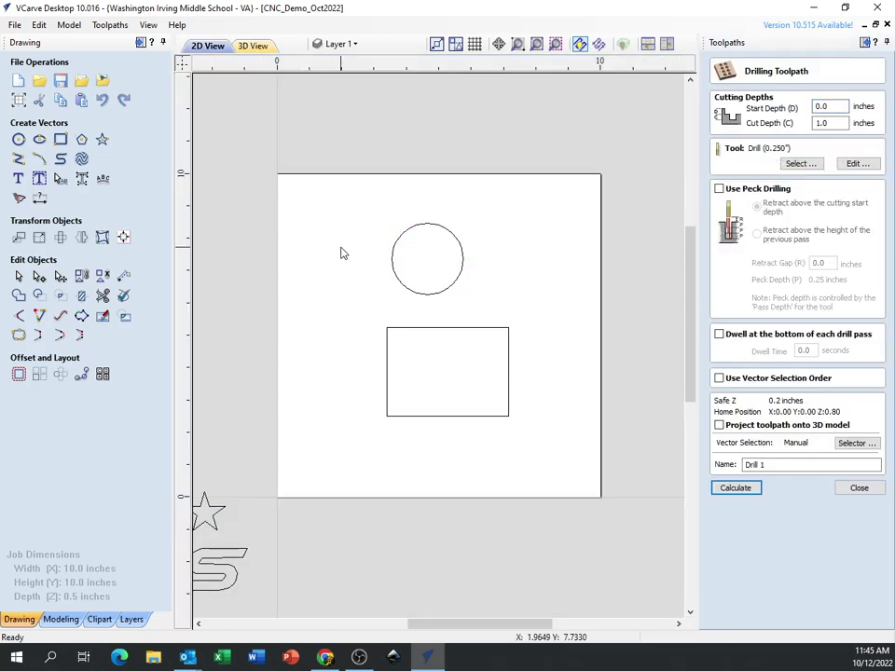
# Step: Draw seven small circles around the large circle and rectangle
pyautogui.click(18, 139)
pyautogui.click(533, 264)
pyautogui.click(549, 266)
pyautogui.click(539, 334)
pyautogui.click(552, 335)
pyautogui.click(547, 398)
pyautogui.click(555, 405)
pyautogui.click(536, 451)
pyautogui.click(542, 454)
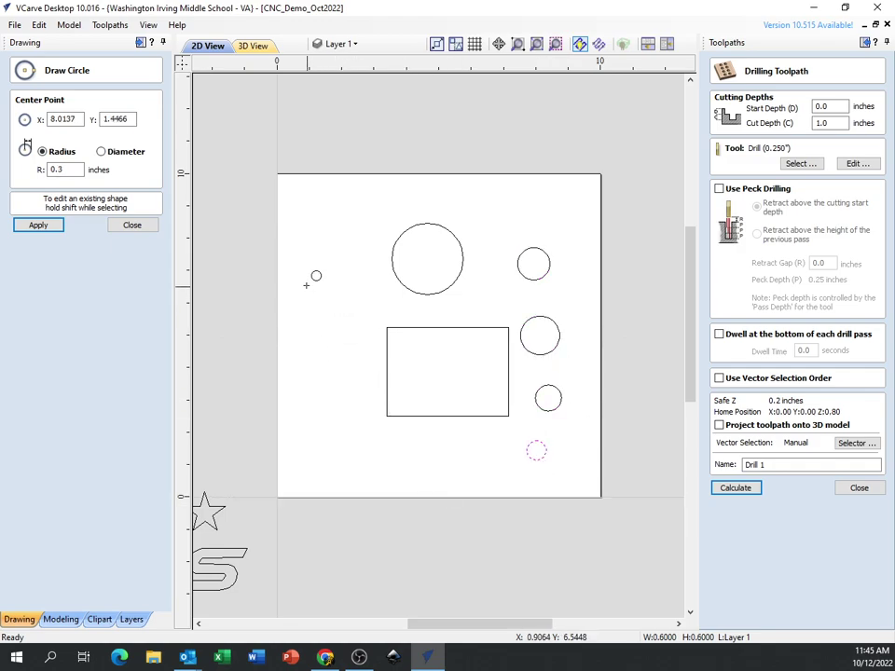
pyautogui.click(321, 355)
pyautogui.click(318, 396)
pyautogui.click(332, 245)
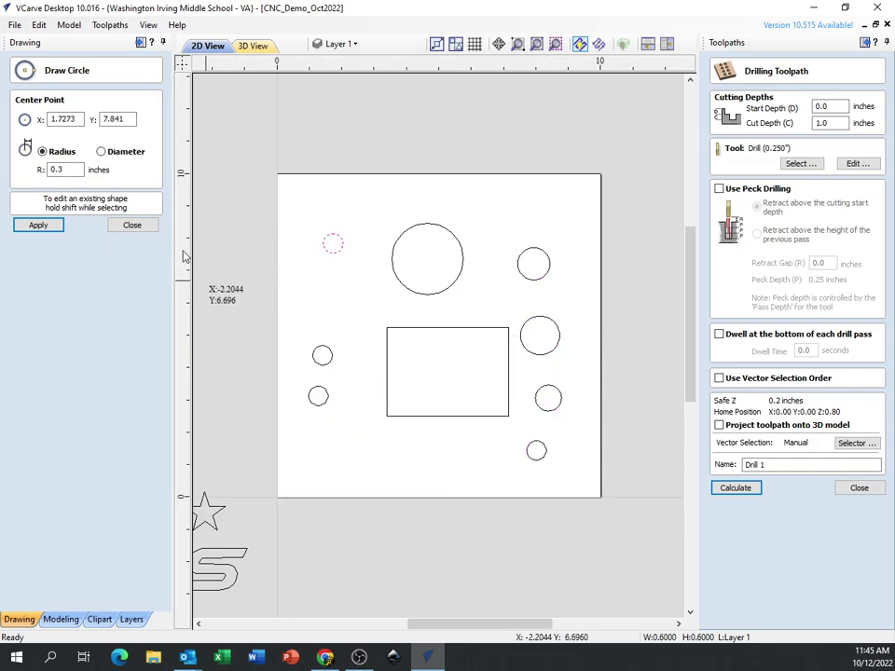
pyautogui.click(131, 224)
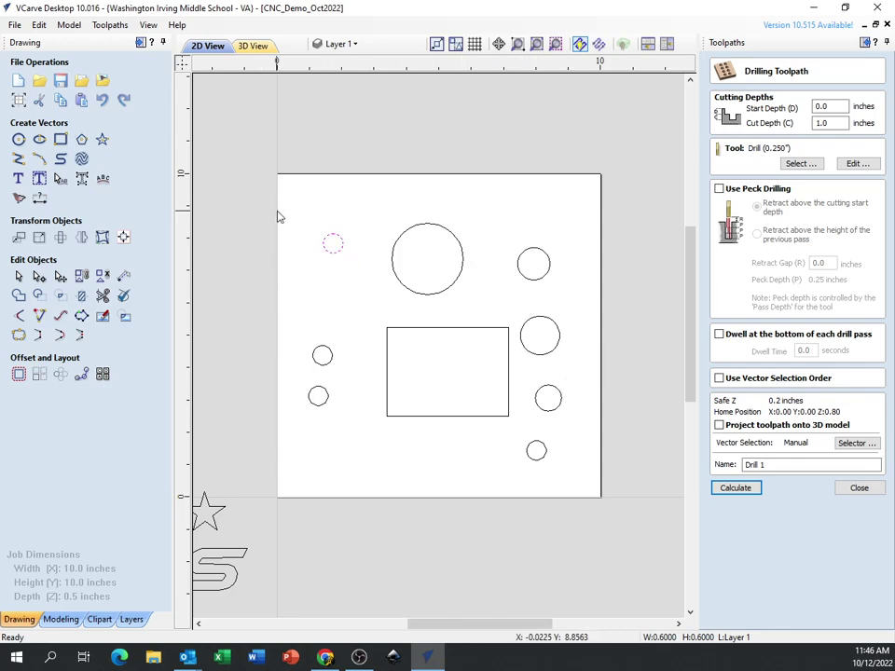
# Step: Select the upper-left small circle and set the drilling cut depth to 0.5 in
pyautogui.click(337, 260)
pyautogui.click(334, 249)
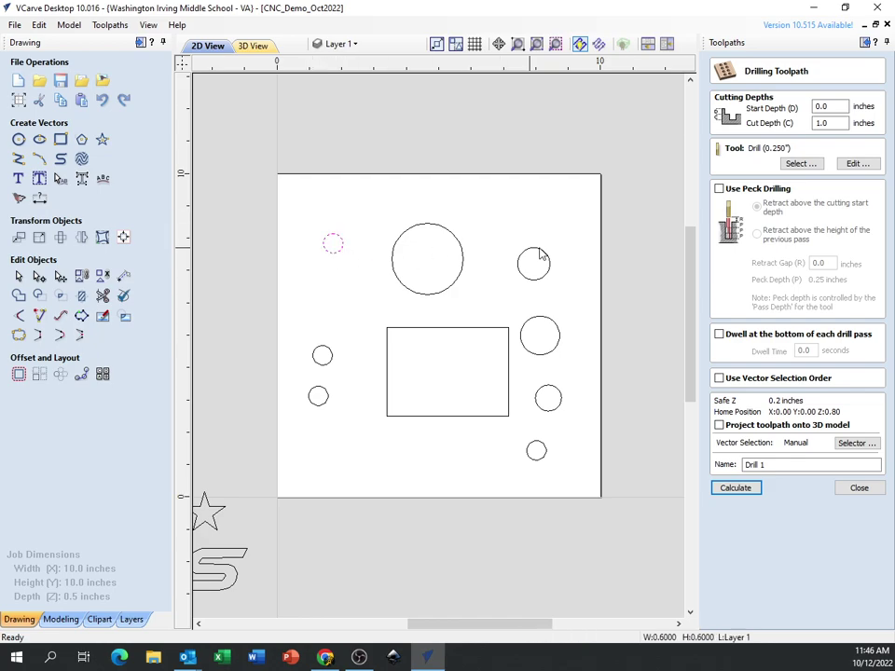
pyautogui.moveTo(844, 124); pyautogui.dragTo(798, 125)
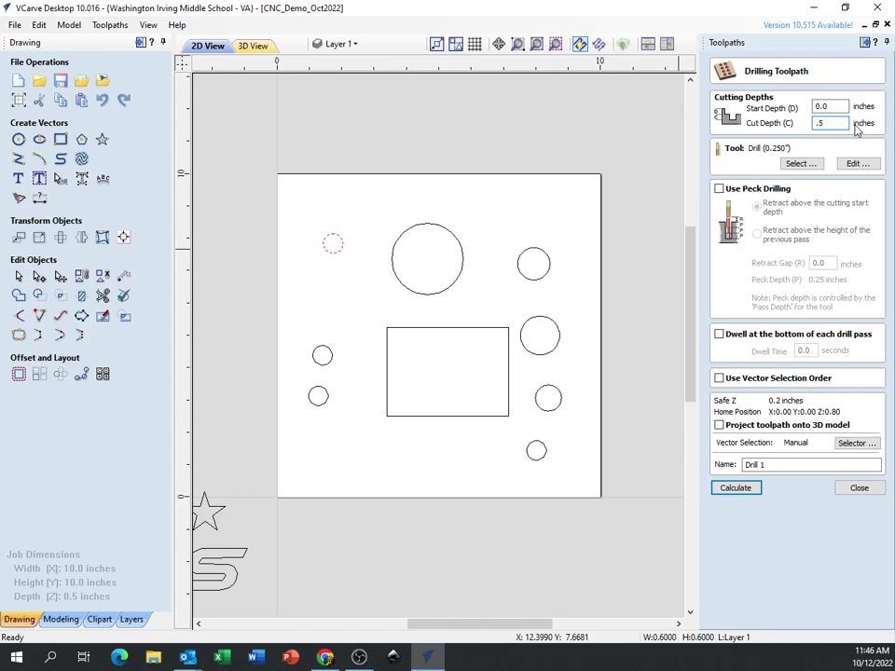
# Step: Choose the Drill (0.250") tool and enable peck drilling for Drill 1
pyautogui.click(796, 163)
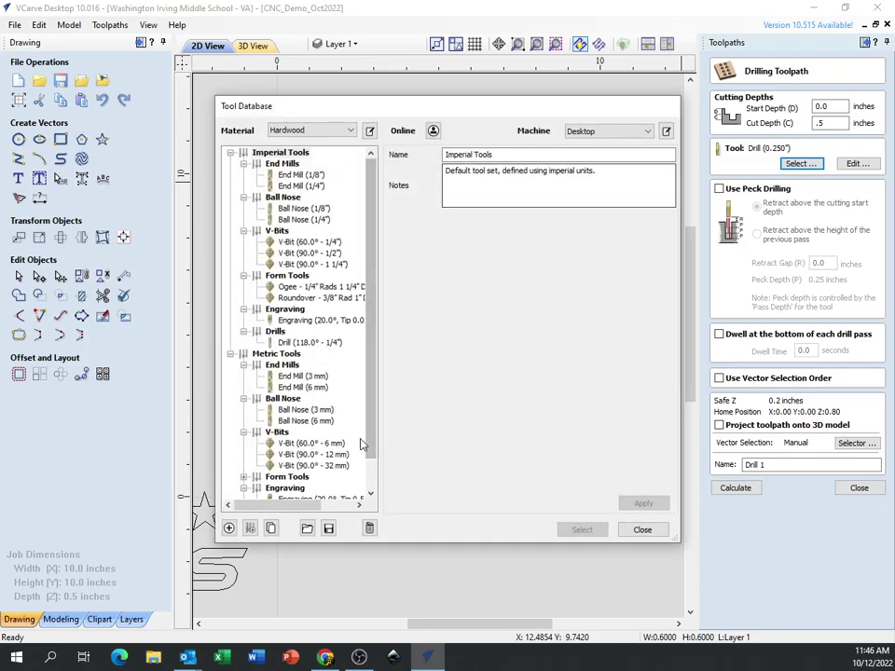
pyautogui.click(642, 529)
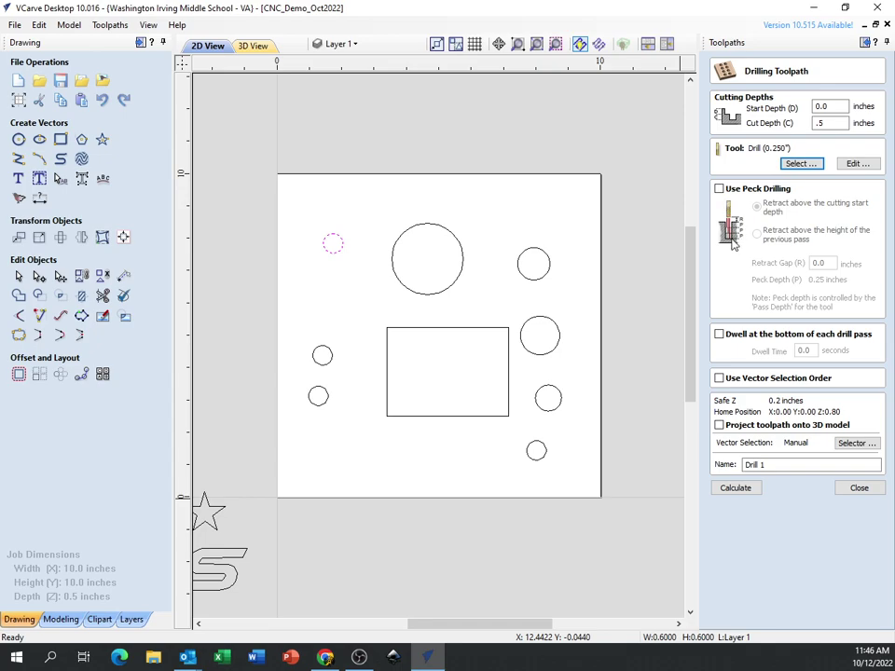
pyautogui.click(718, 189)
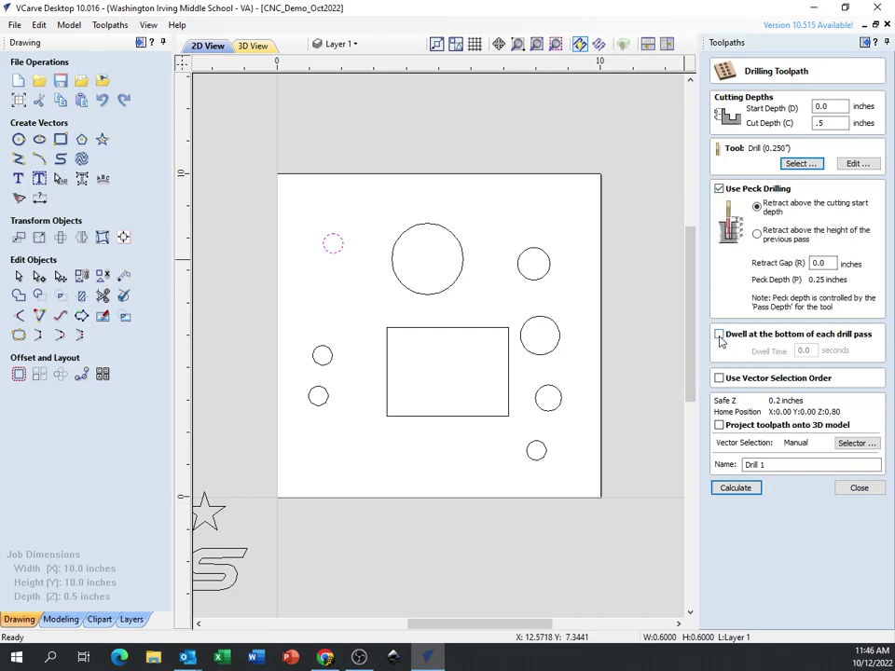
# Step: Calculate Drill 1 and simulate it on a reset maple preview
pyautogui.click(734, 488)
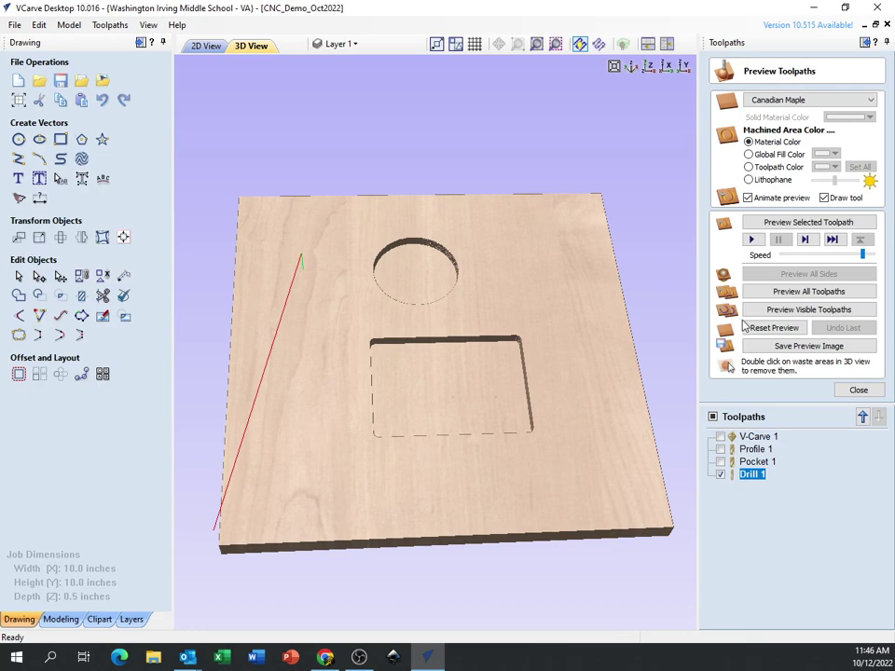
pyautogui.click(750, 327)
pyautogui.click(795, 312)
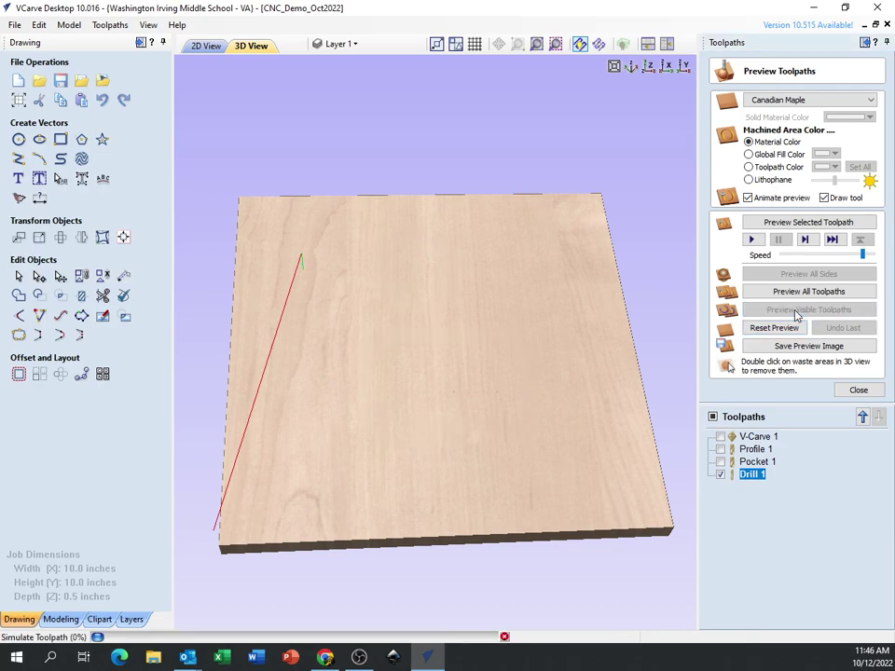
pyautogui.moveTo(383, 265); pyautogui.dragTo(413, 422)
pyautogui.moveTo(278, 263)
pyautogui.mouseDown()
pyautogui.moveTo(449, 434)
pyautogui.moveTo(355, 165)
pyautogui.mouseUp()
pyautogui.click(206, 45)
# Step: Reselect all nine shapes, recalculate Drill 1, and preview the resulting centre holes
pyautogui.moveTo(294, 194); pyautogui.dragTo(637, 521)
pyautogui.doubleClick(755, 475)
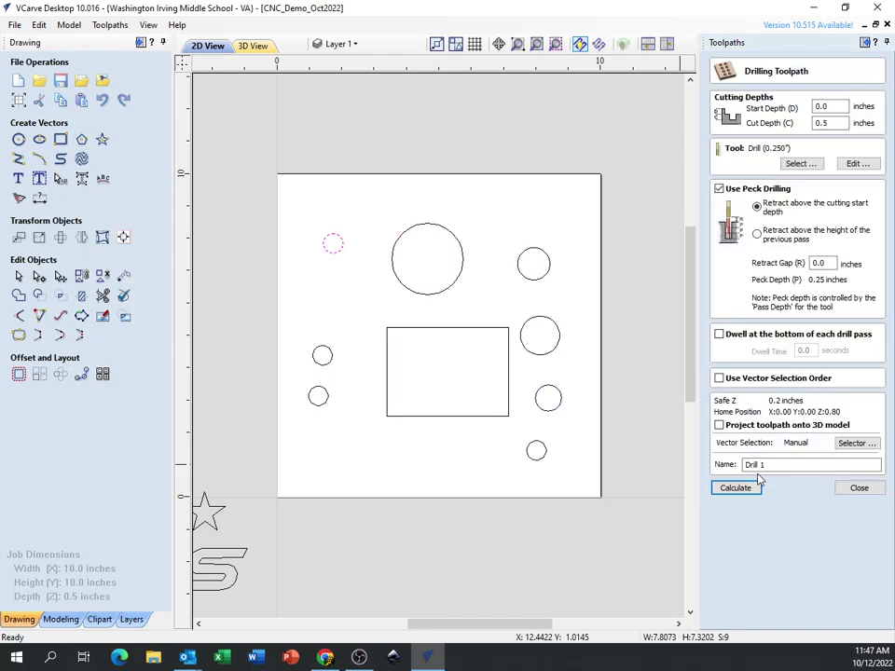
pyautogui.moveTo(313, 179); pyautogui.dragTo(606, 504)
pyautogui.click(735, 487)
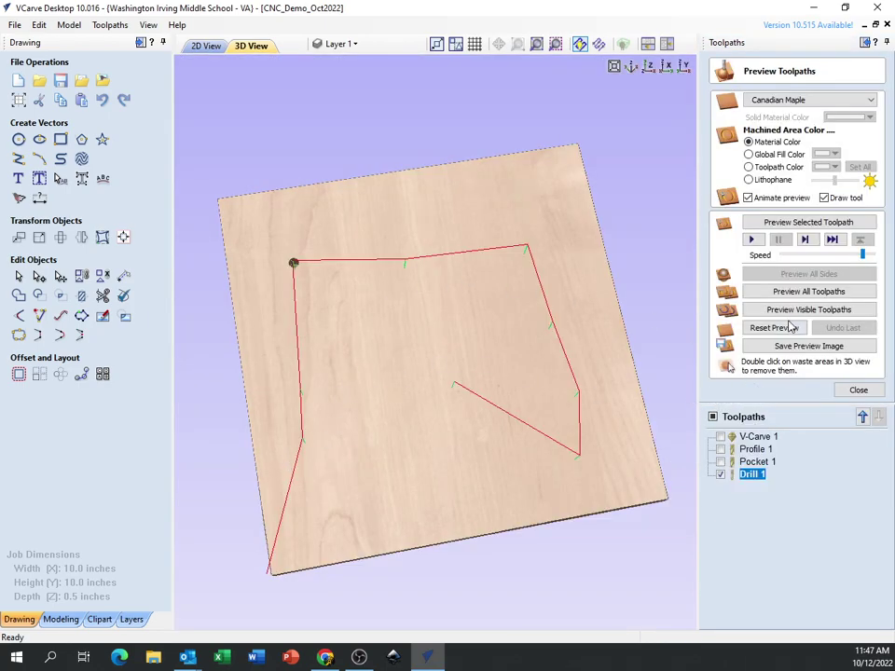
pyautogui.click(799, 310)
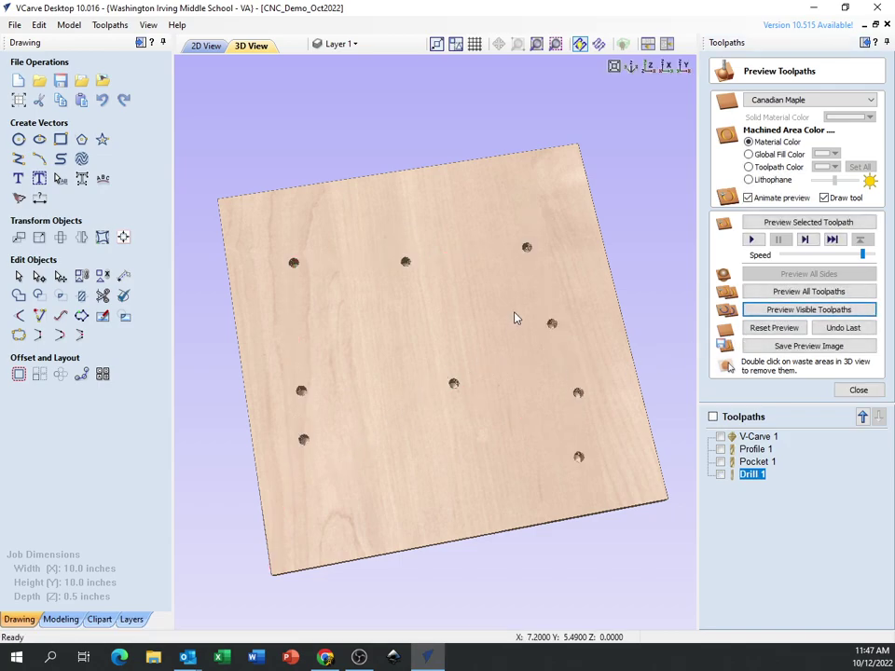
pyautogui.moveTo(515, 318); pyautogui.dragTo(504, 367)
pyautogui.click(206, 46)
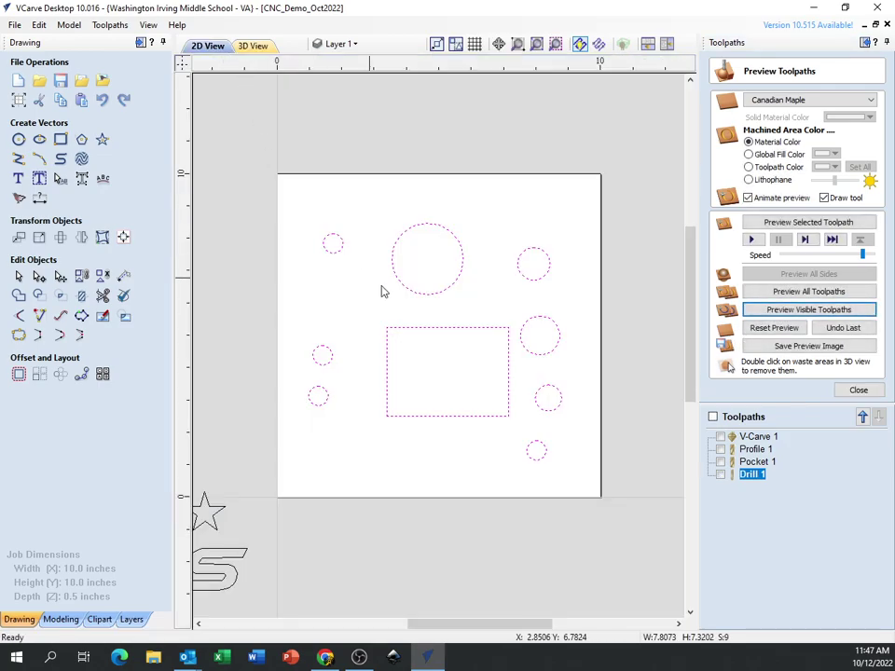
pyautogui.click(720, 474)
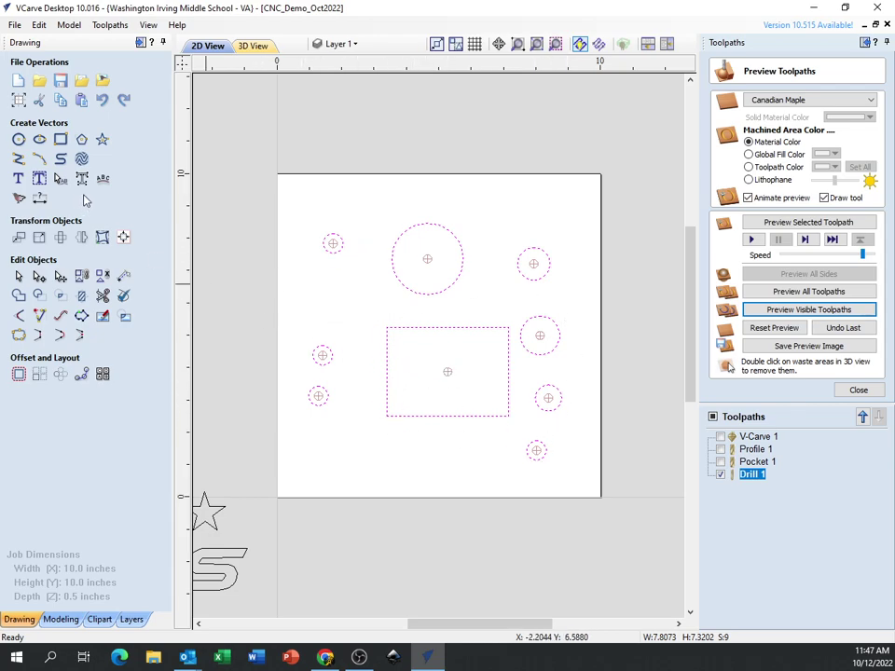
pyautogui.click(415, 338)
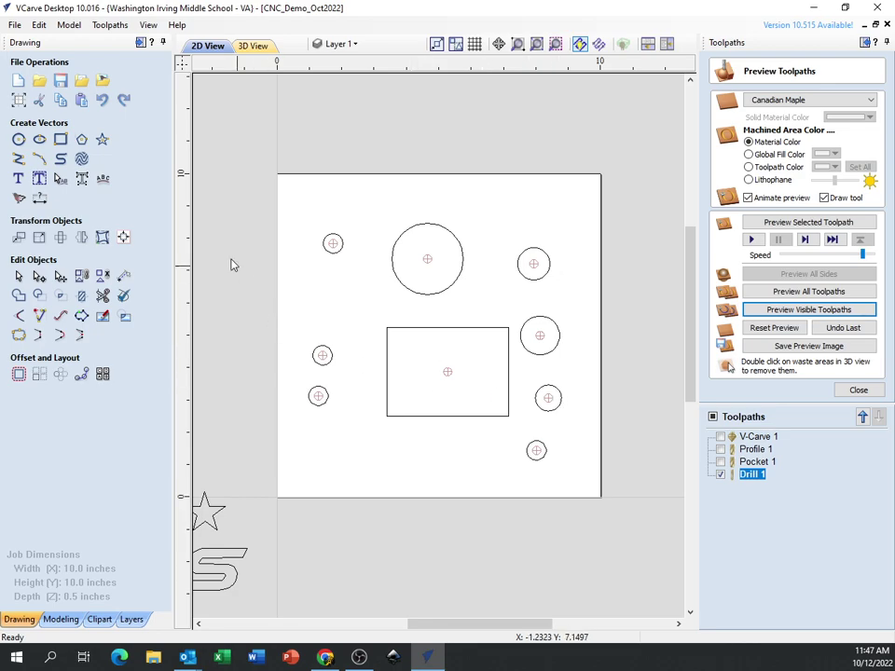
# Step: Draw 0.25 in diameter circles inside the rectangle's four corners
pyautogui.click(19, 139)
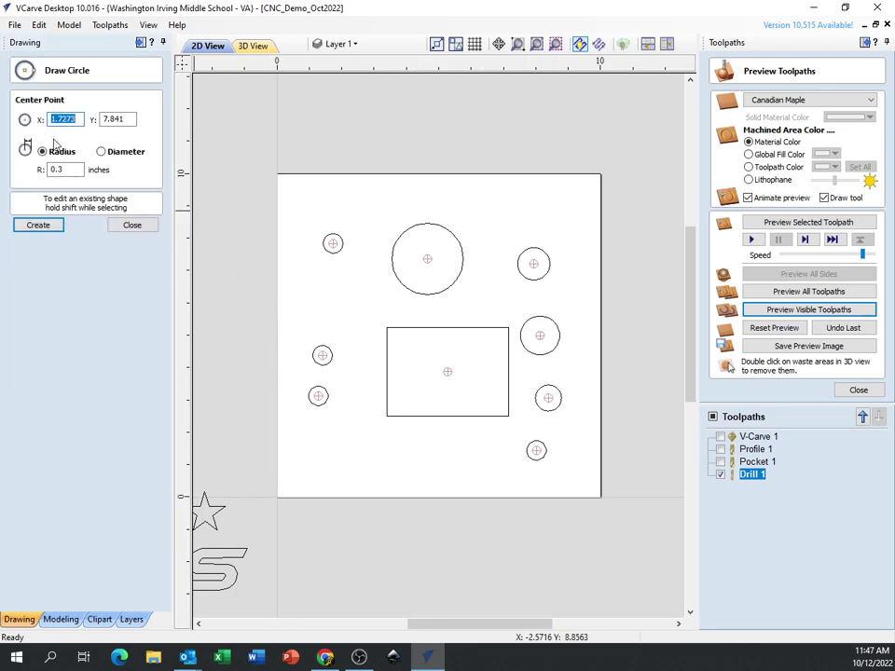
pyautogui.click(100, 151)
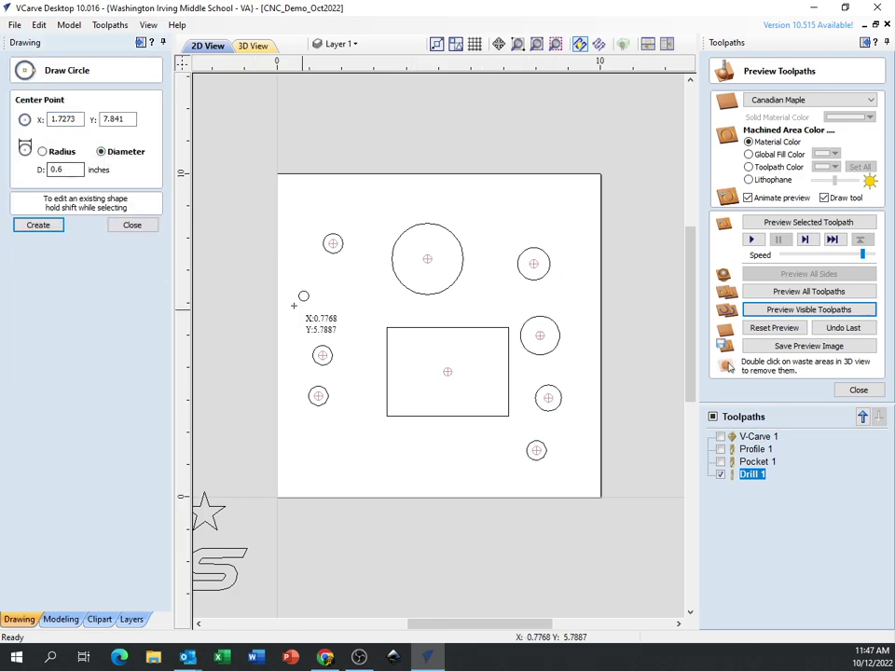
pyautogui.moveTo(77, 169); pyautogui.dragTo(26, 169)
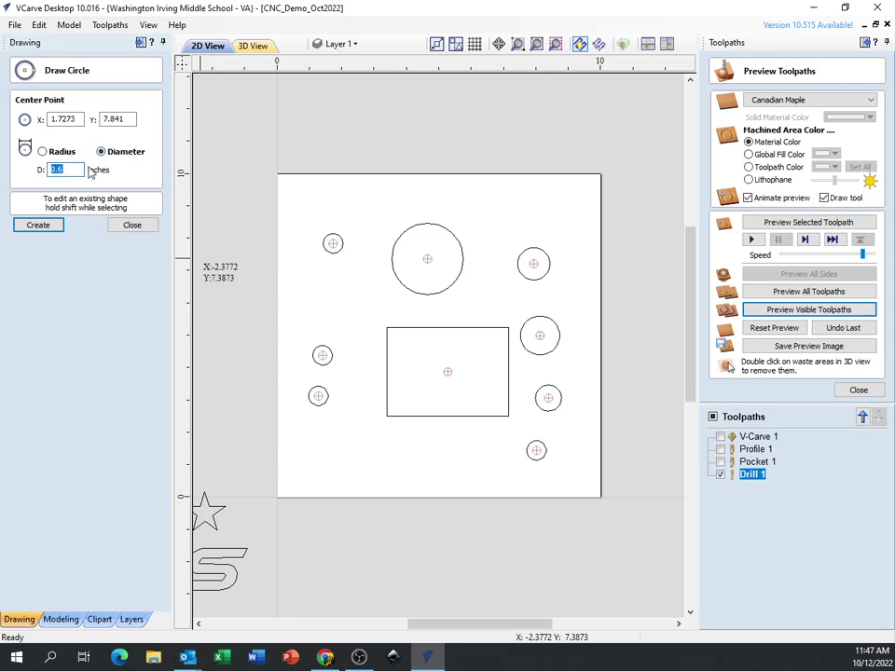
pyautogui.write('.25')
pyautogui.click(52, 223)
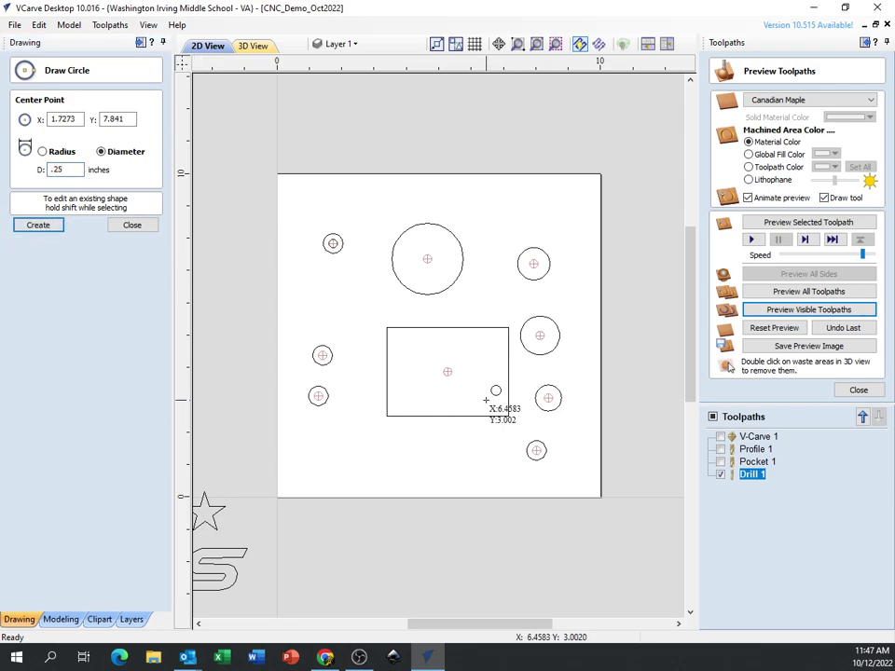
pyautogui.click(400, 409)
pyautogui.click(395, 341)
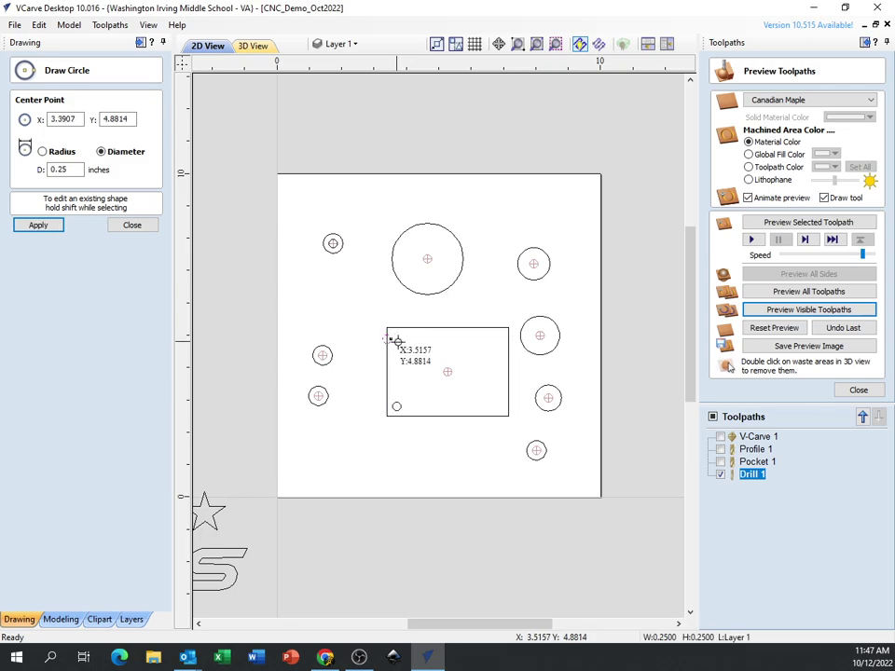
pyautogui.click(499, 335)
pyautogui.click(498, 391)
pyautogui.click(132, 225)
# Step: Select the four corner circles and close the toolpath preview
pyautogui.click(385, 341)
pyautogui.keyDown('shift'); pyautogui.click(399, 408); pyautogui.keyUp('shift')
pyautogui.keyDown('shift'); pyautogui.click(501, 337); pyautogui.keyUp('shift')
pyautogui.keyDown('shift'); pyautogui.click(498, 392); pyautogui.keyUp('shift')
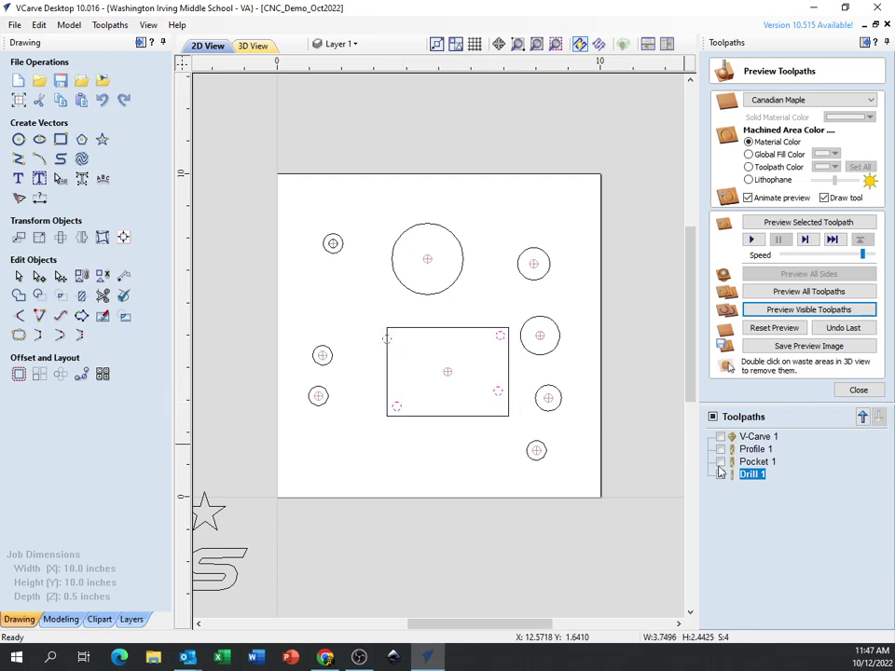
pyautogui.click(850, 390)
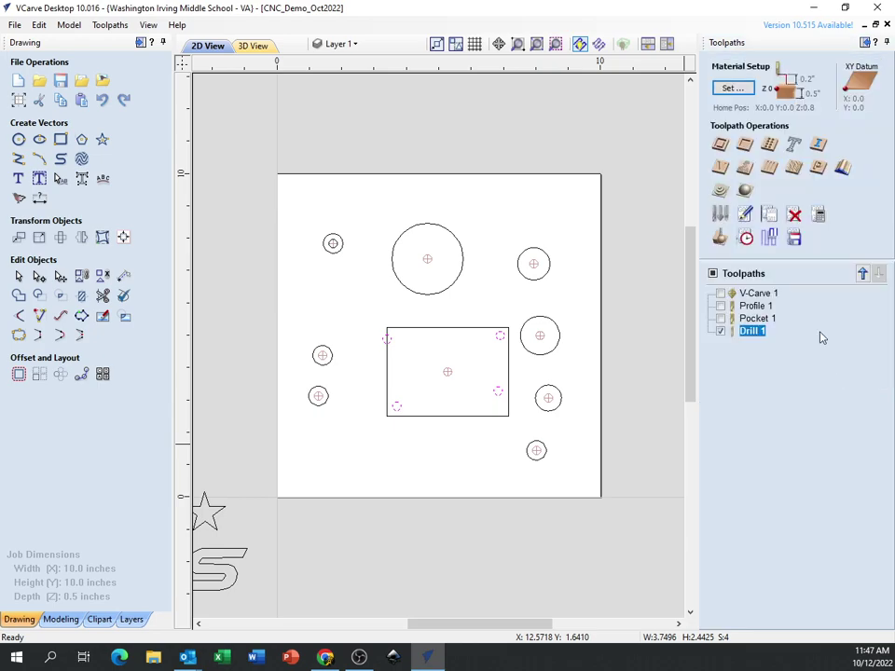
# Step: Create Drill 2 with a 3 in cut depth and calculate it, triggering the cut-through warning
pyautogui.click(772, 147)
pyautogui.press('Tab')
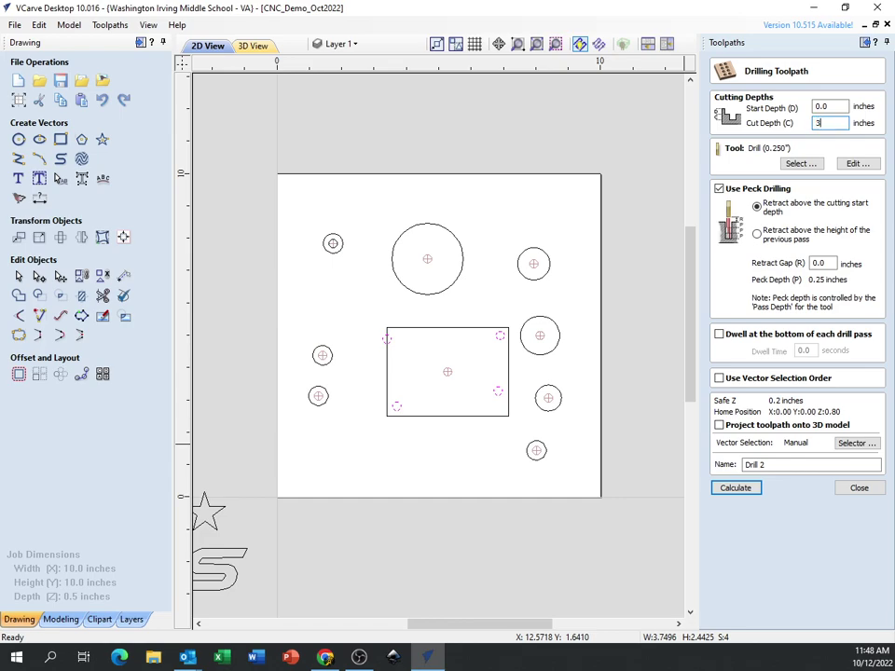
pyautogui.click(744, 495)
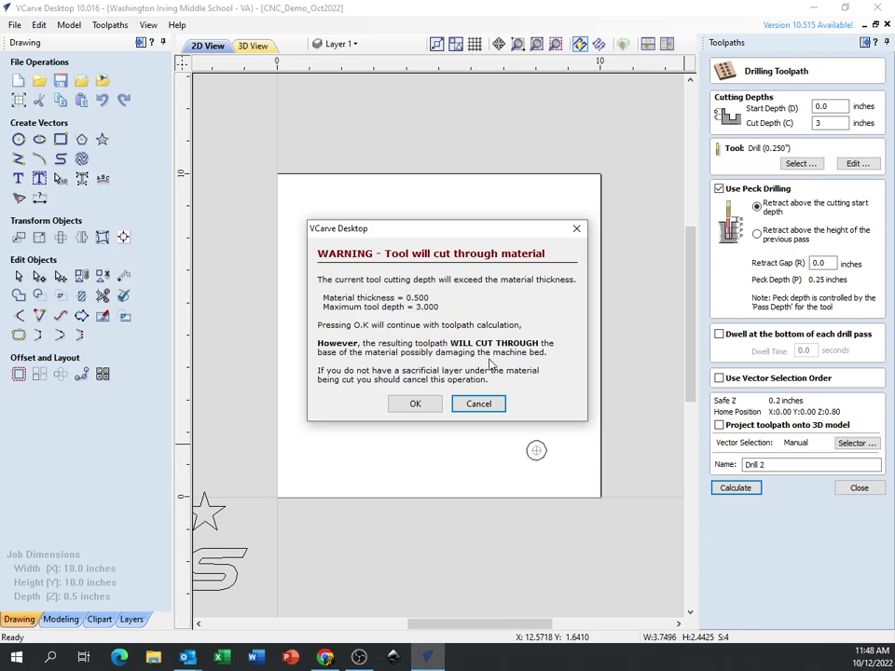
# Step: Accept the cut-through warning and preview the drilling toolpaths with Drill 1 and Drill 2 lines hidden
pyautogui.click(430, 411)
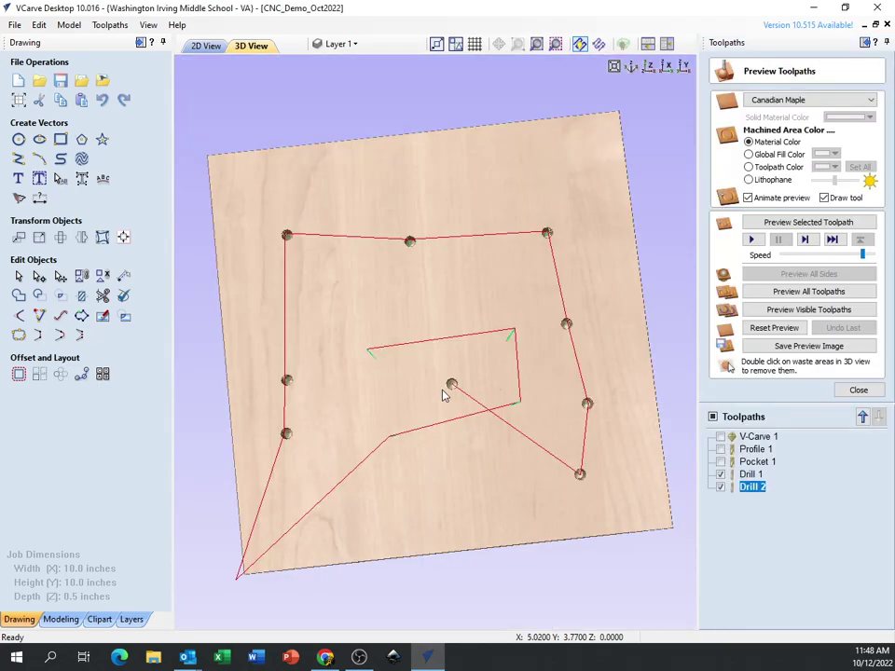
pyautogui.click(776, 315)
pyautogui.click(720, 474)
pyautogui.click(719, 487)
# Step: Orbit the 3D preview to inspect the four corner through-holes, then go back to the 2D view
pyautogui.moveTo(388, 456); pyautogui.dragTo(418, 118)
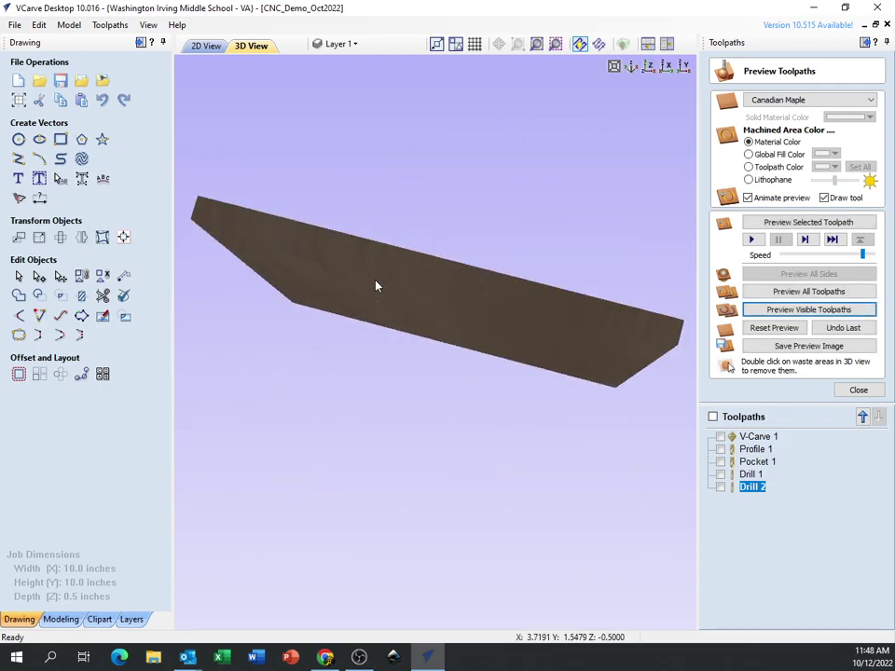
pyautogui.moveTo(373, 325); pyautogui.dragTo(411, 600)
pyautogui.moveTo(435, 450)
pyautogui.mouseDown()
pyautogui.moveTo(512, 376)
pyautogui.moveTo(475, 369)
pyautogui.moveTo(529, 437)
pyautogui.moveTo(498, 411)
pyautogui.moveTo(502, 395)
pyautogui.moveTo(396, 221)
pyautogui.mouseUp()
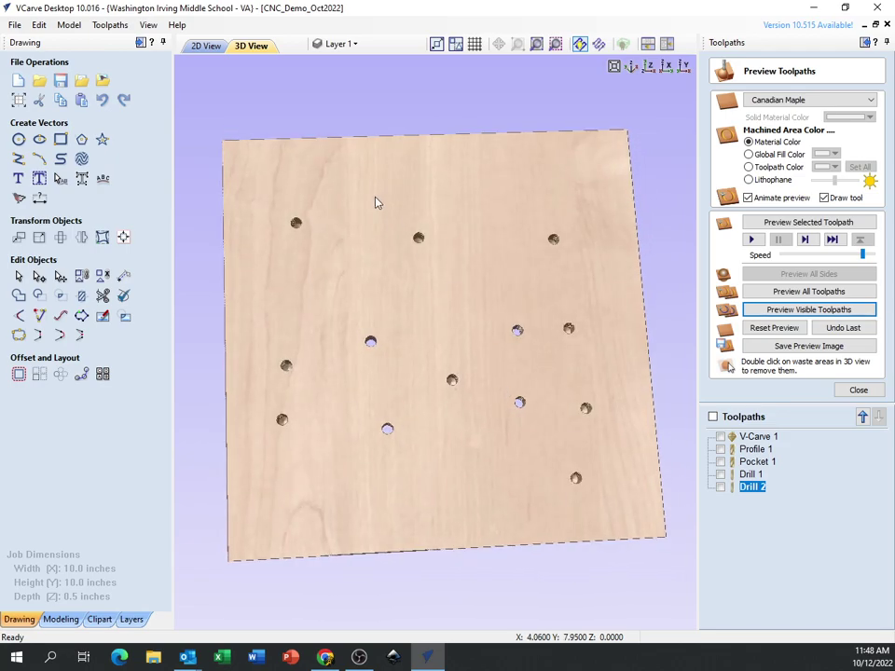
pyautogui.click(203, 46)
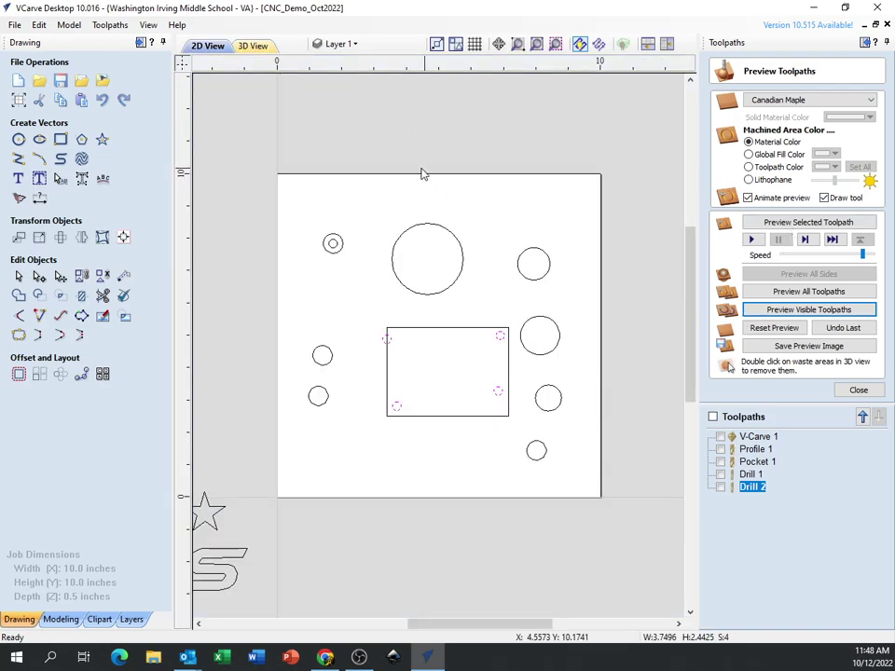
# Step: Delete the small top-left circle and the rectangle's two left corner circles
pyautogui.moveTo(255, 168); pyautogui.dragTo(368, 434)
pyautogui.press('Delete')
pyautogui.click(388, 339)
pyautogui.press('Delete')
pyautogui.click(396, 404)
pyautogui.press('Delete')
# Step: Delete the right corner circles and the four right-hand circles, then close the toolpath preview
pyautogui.click(498, 396)
pyautogui.press('Delete')
pyautogui.click(502, 336)
pyautogui.press('Delete')
pyautogui.moveTo(516, 221); pyautogui.dragTo(620, 575)
pyautogui.press('Delete')
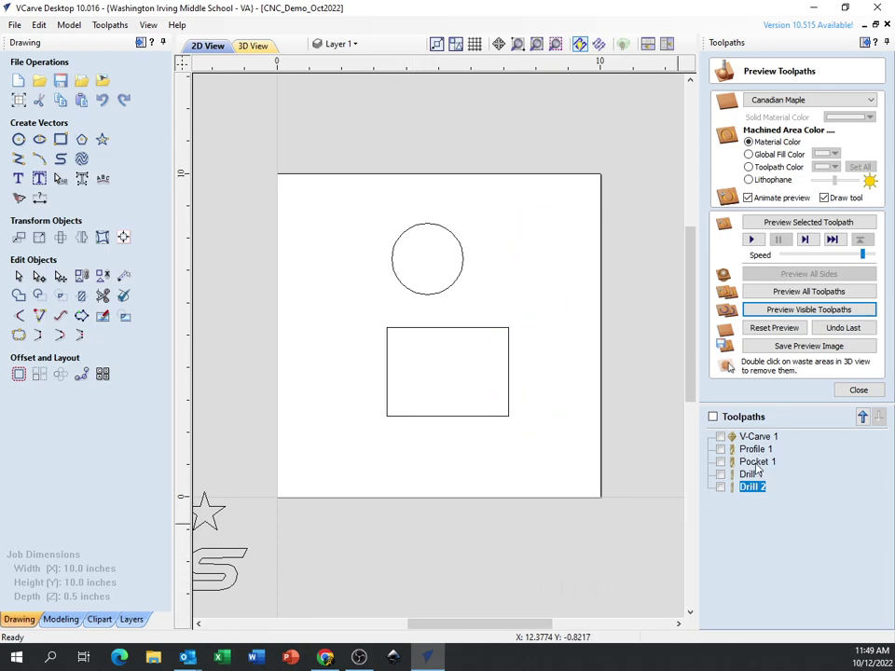
pyautogui.click(849, 389)
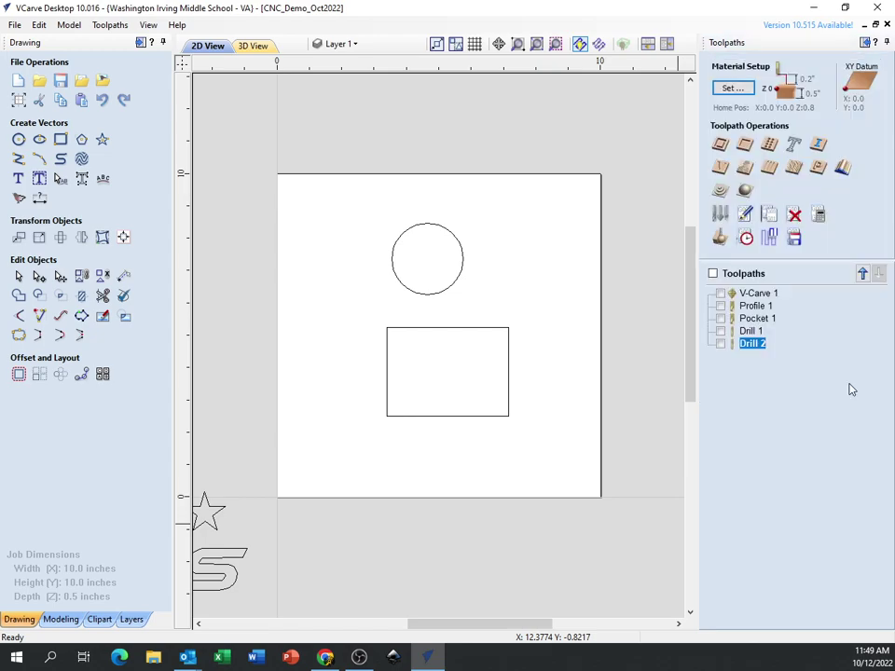
# Step: Start a V-Carve/Engraving toolpath and select the Engineering lettering outlines
pyautogui.click(721, 168)
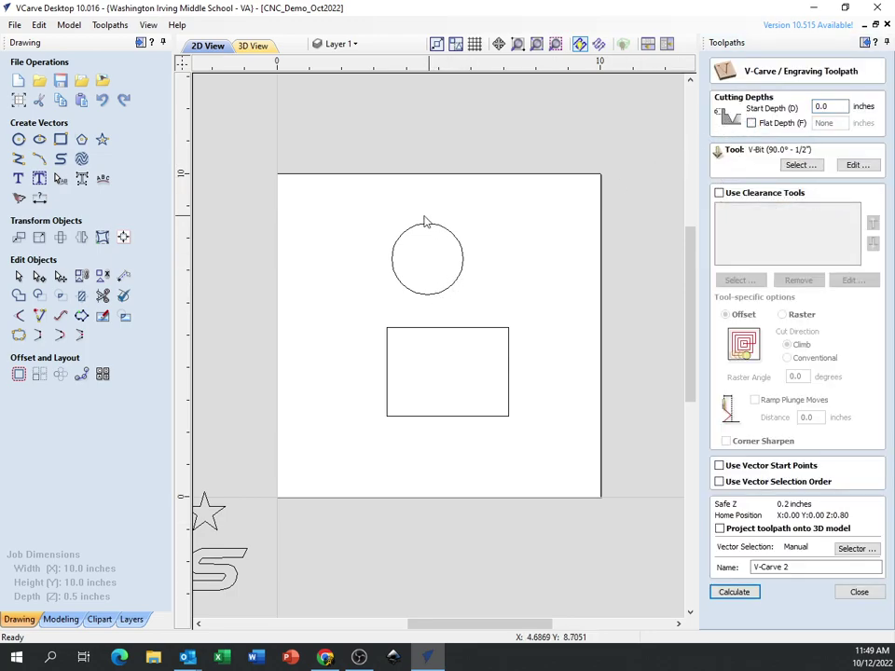
pyautogui.moveTo(313, 406); pyautogui.dragTo(597, 171, button='middle')
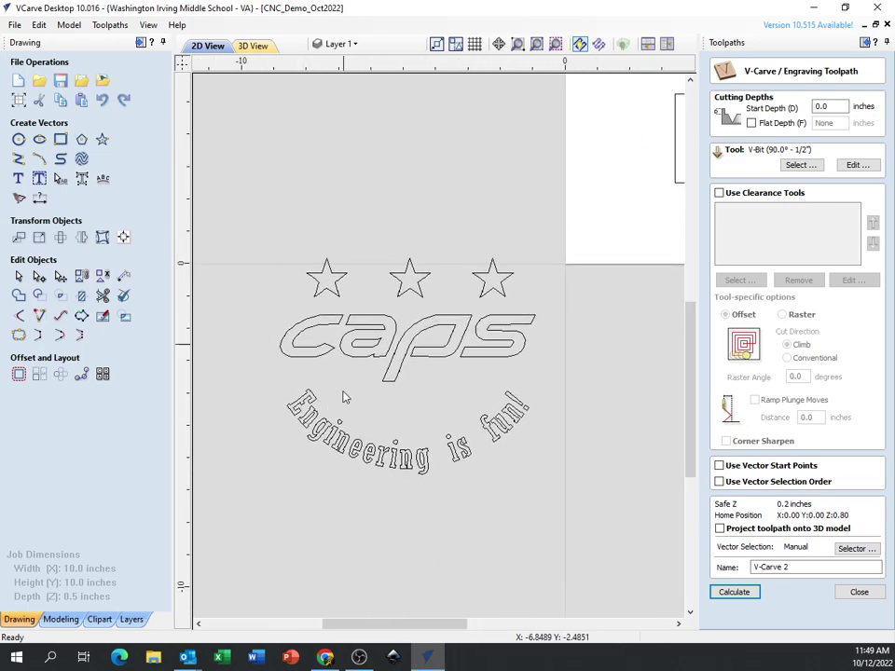
pyautogui.scroll(5, 296, 416)
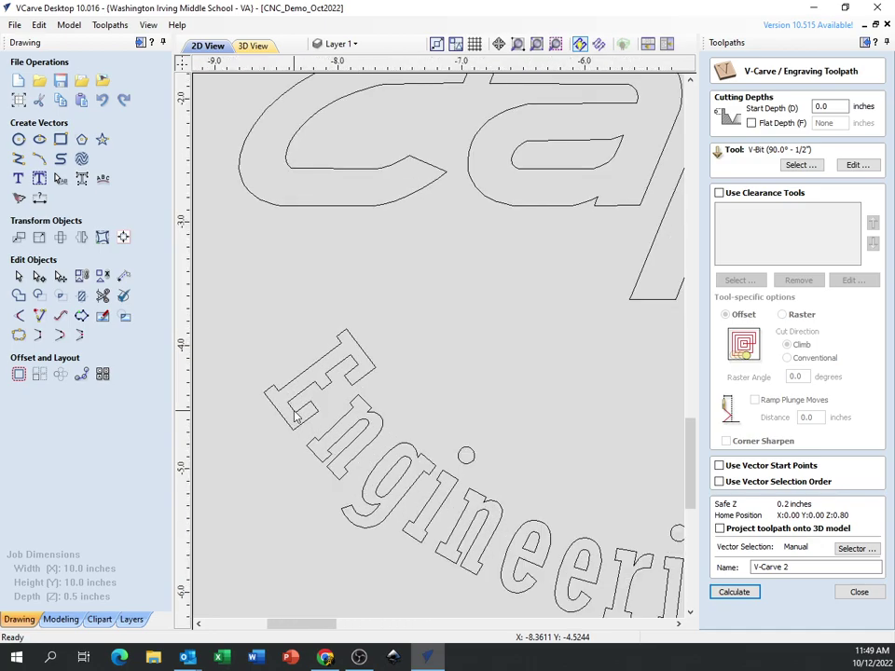
pyautogui.scroll(3, 297, 417)
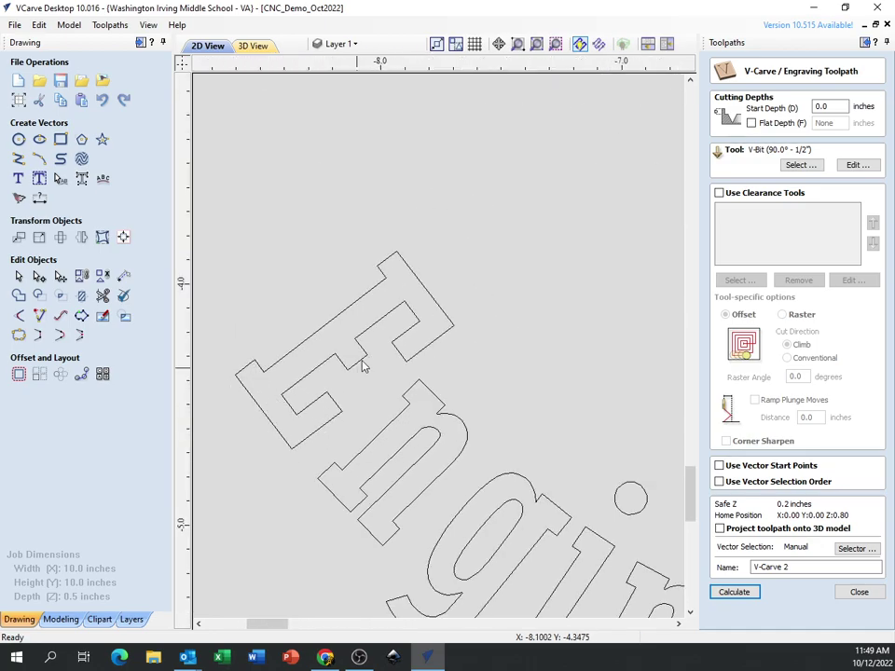
pyautogui.scroll(2, 508, 294)
pyautogui.scroll(-2, 504, 299)
pyautogui.scroll(2, 379, 339)
pyautogui.scroll(-2, 497, 323)
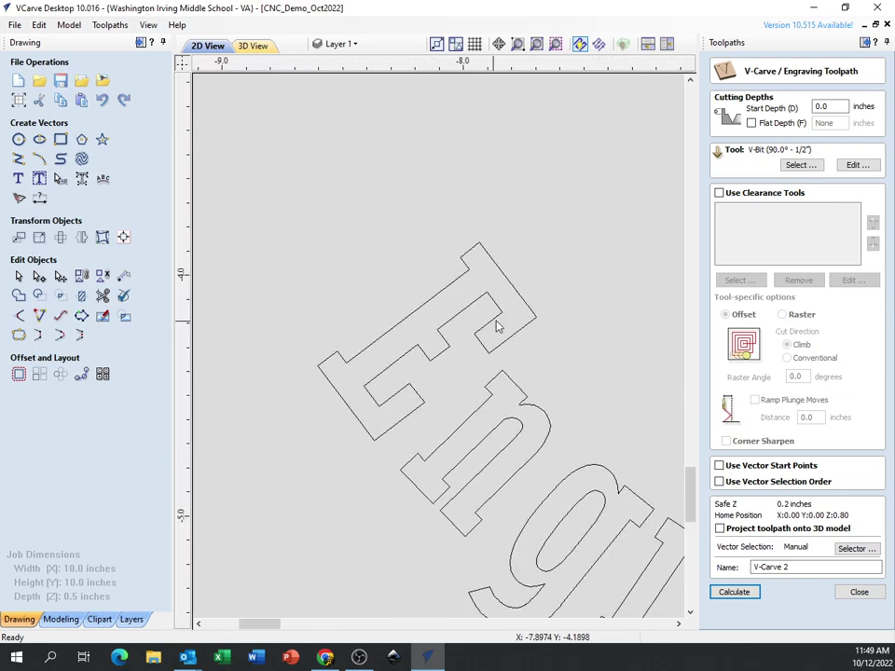
pyautogui.click(447, 333)
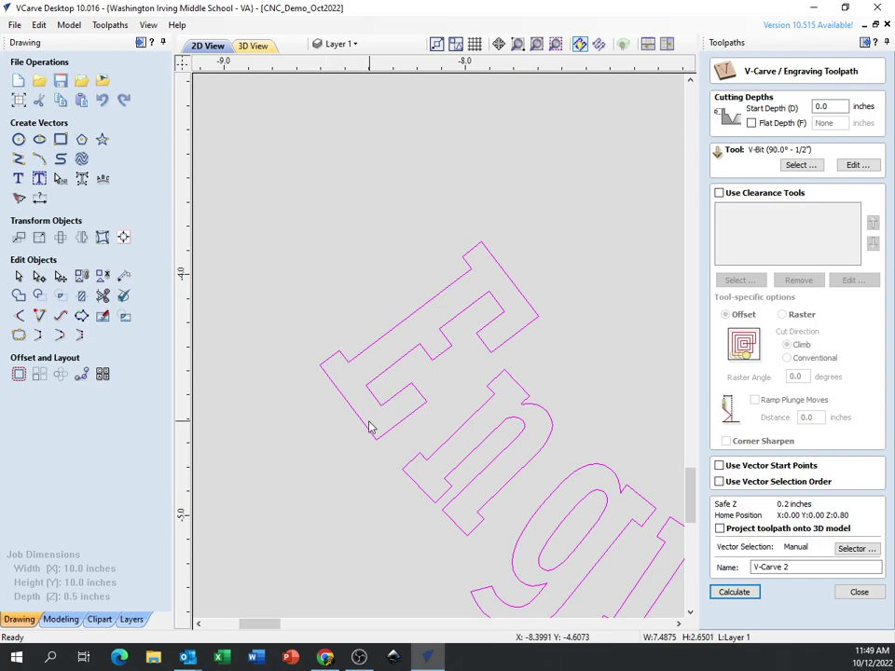
# Step: Box-select the circle and the rectangle as the vectors for V-Carve 2
pyautogui.moveTo(504, 413); pyautogui.dragTo(405, 337, button='middle')
pyautogui.scroll(1, 405, 338)
pyautogui.scroll(-6, 409, 335)
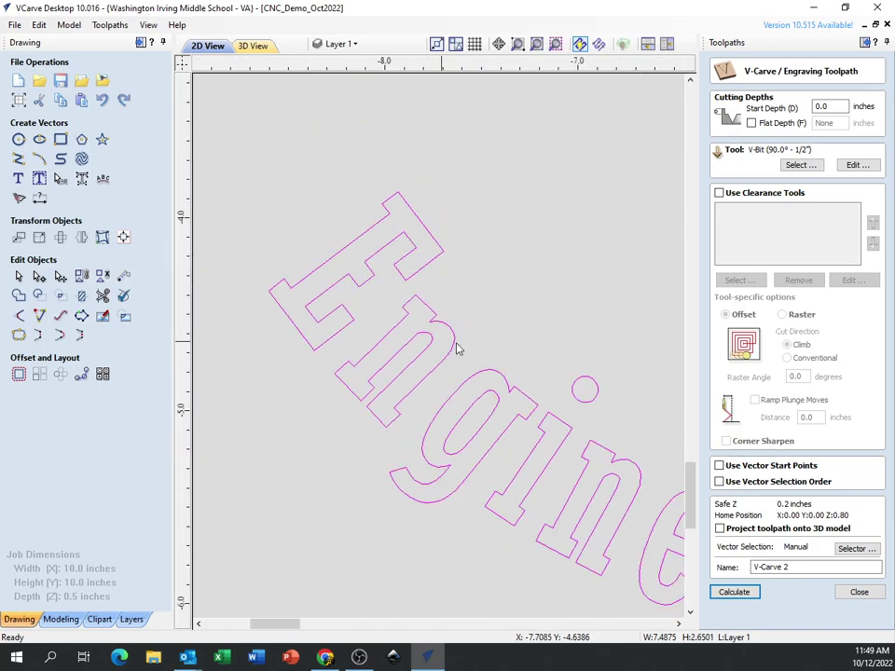
pyautogui.scroll(-2, 391, 454)
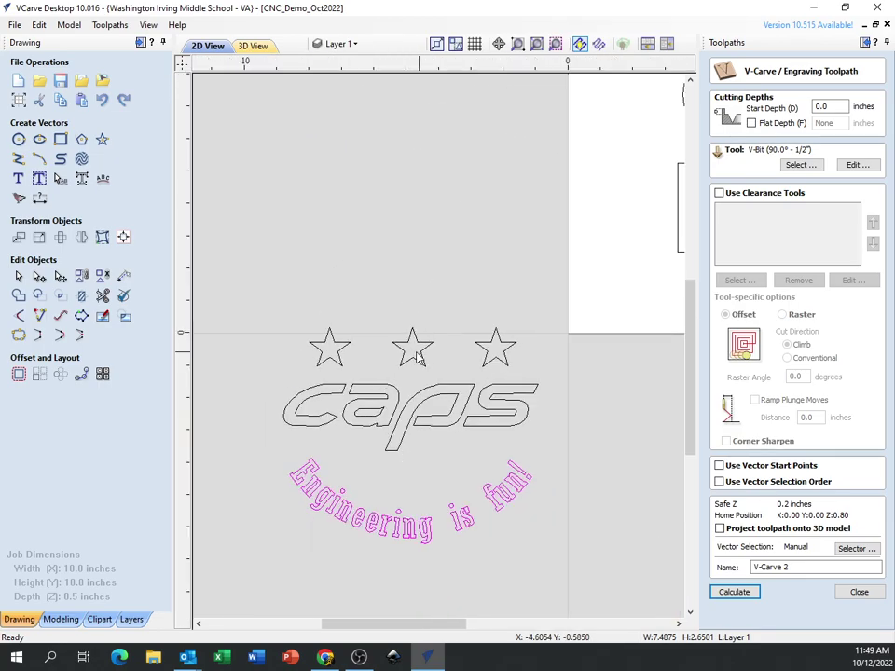
pyautogui.scroll(3, 414, 355)
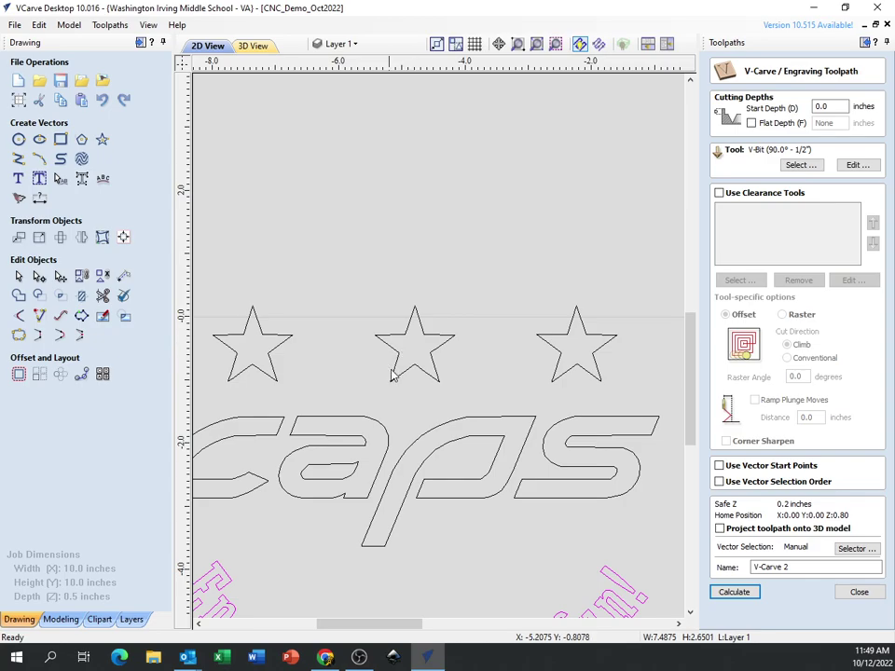
pyautogui.scroll(2, 531, 304)
pyautogui.scroll(-4, 577, 288)
pyautogui.moveTo(587, 258); pyautogui.dragTo(196, 522, button='middle')
pyautogui.click(494, 304)
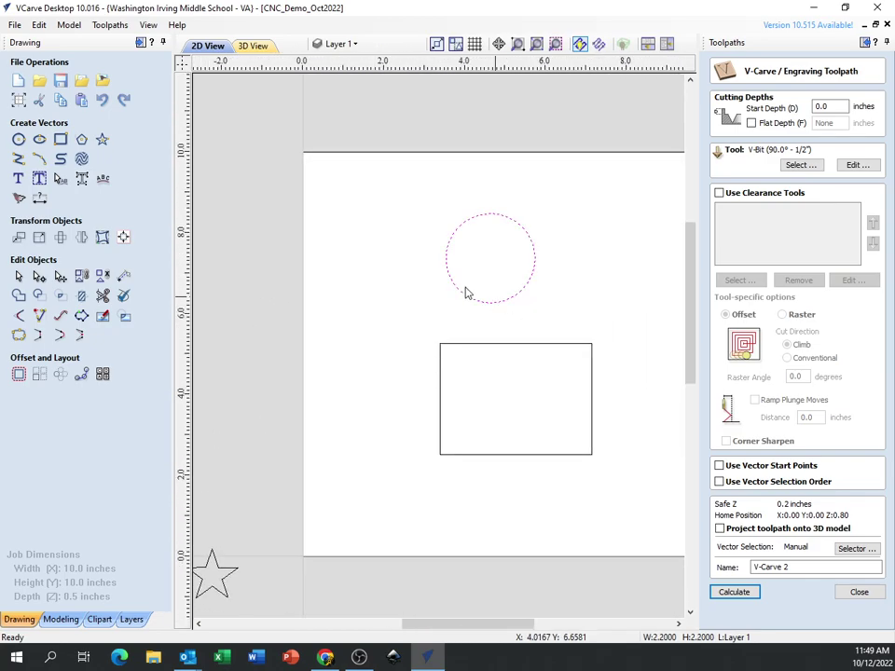
pyautogui.moveTo(389, 185); pyautogui.dragTo(639, 519)
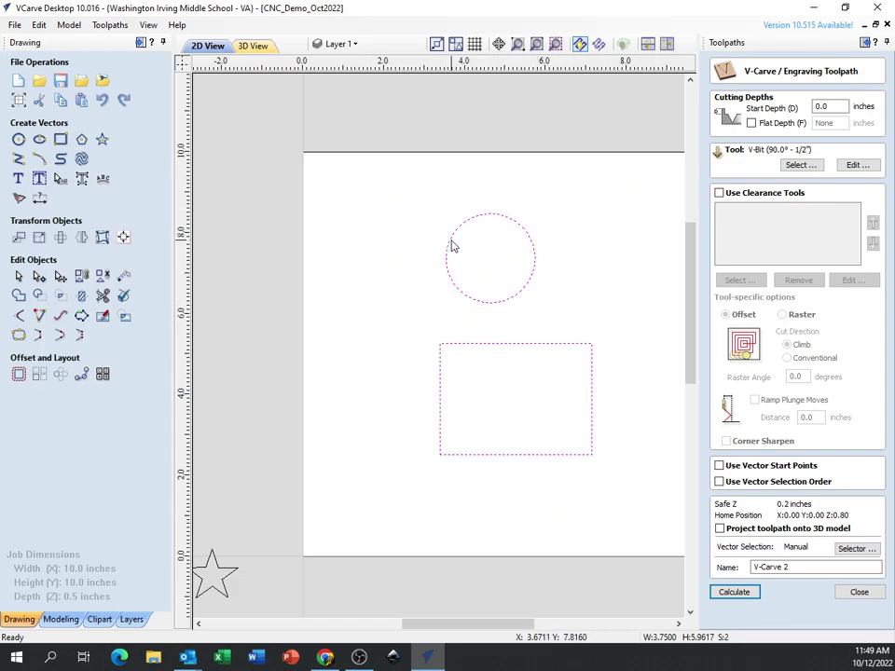
pyautogui.moveTo(555, 316); pyautogui.dragTo(500, 309, button='middle')
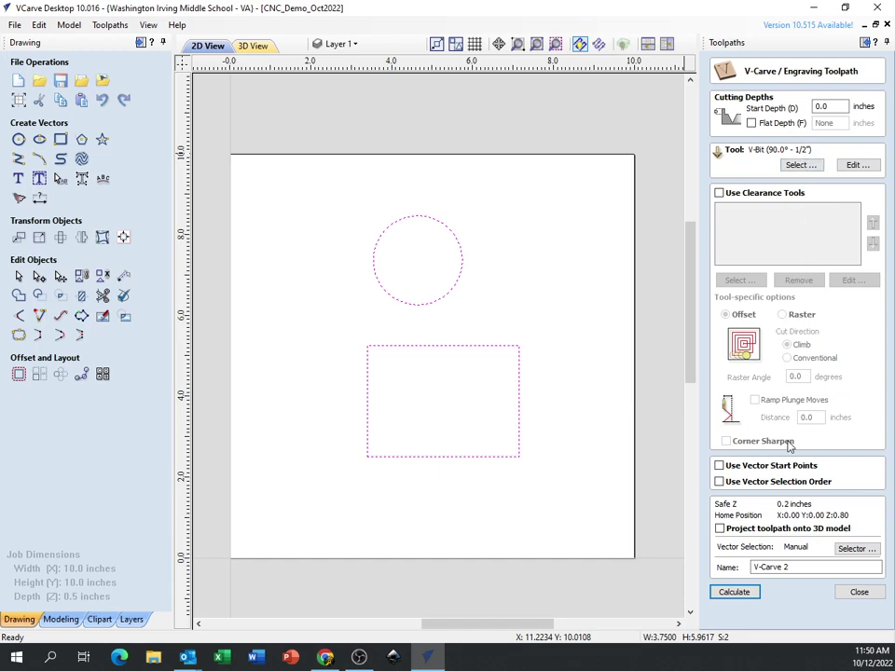
# Step: Calculate V-Carve 2, accept the cut-through warning, and reset the 3D preview
pyautogui.click(735, 591)
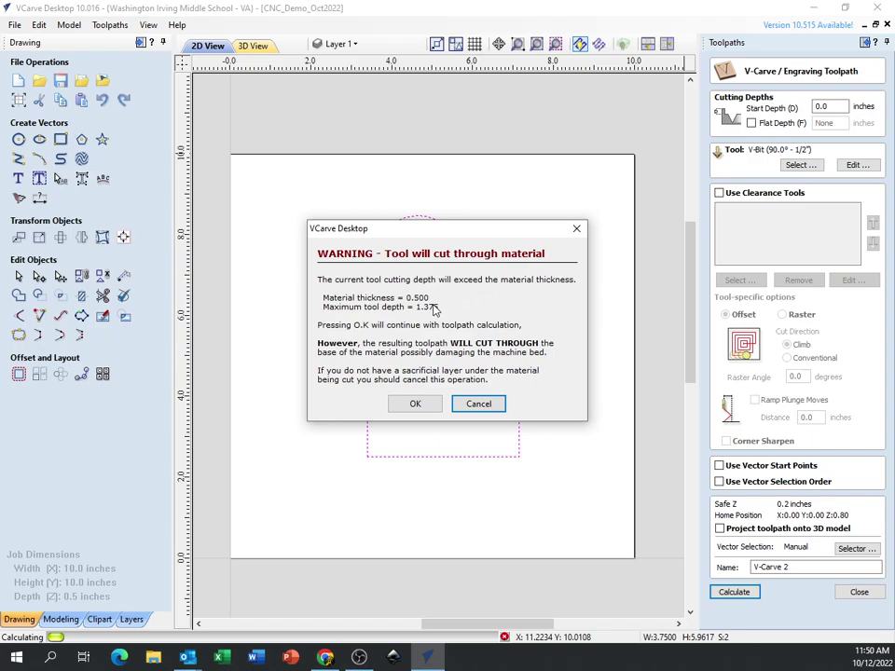
pyautogui.click(415, 403)
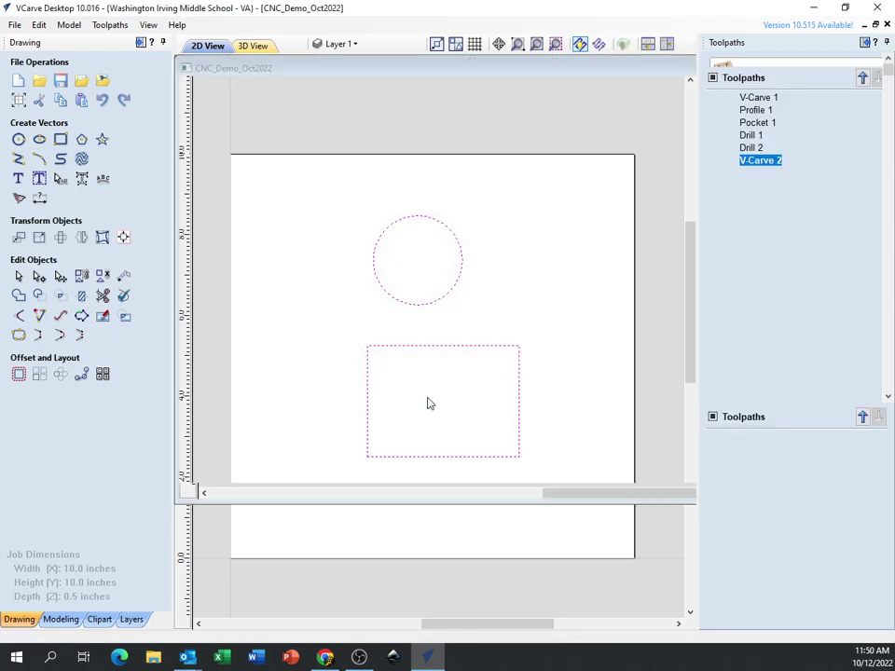
pyautogui.click(774, 328)
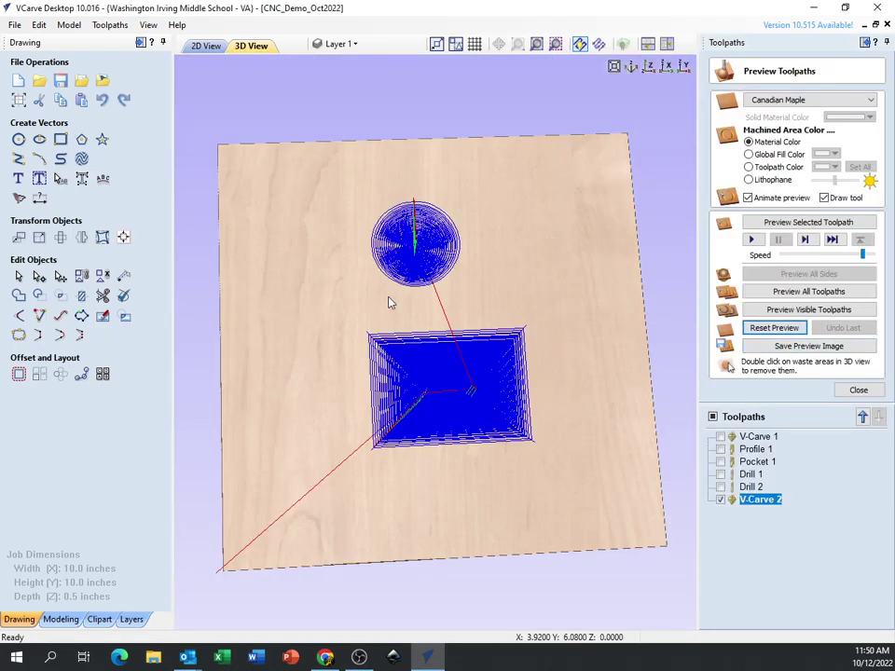
pyautogui.moveTo(466, 407); pyautogui.dragTo(462, 398, button='middle')
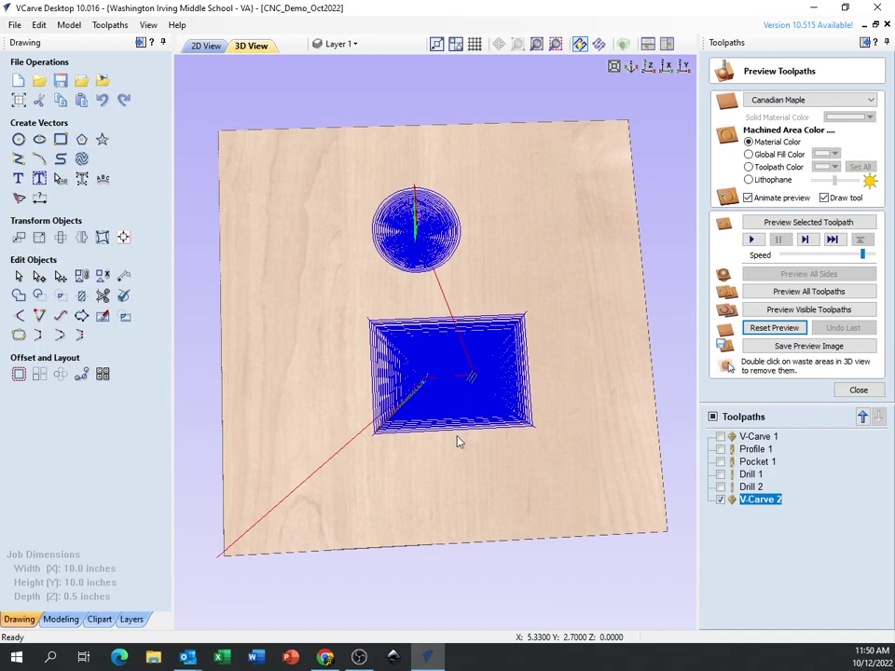
pyautogui.scroll(2, 456, 462)
pyautogui.moveTo(401, 477); pyautogui.dragTo(476, 337)
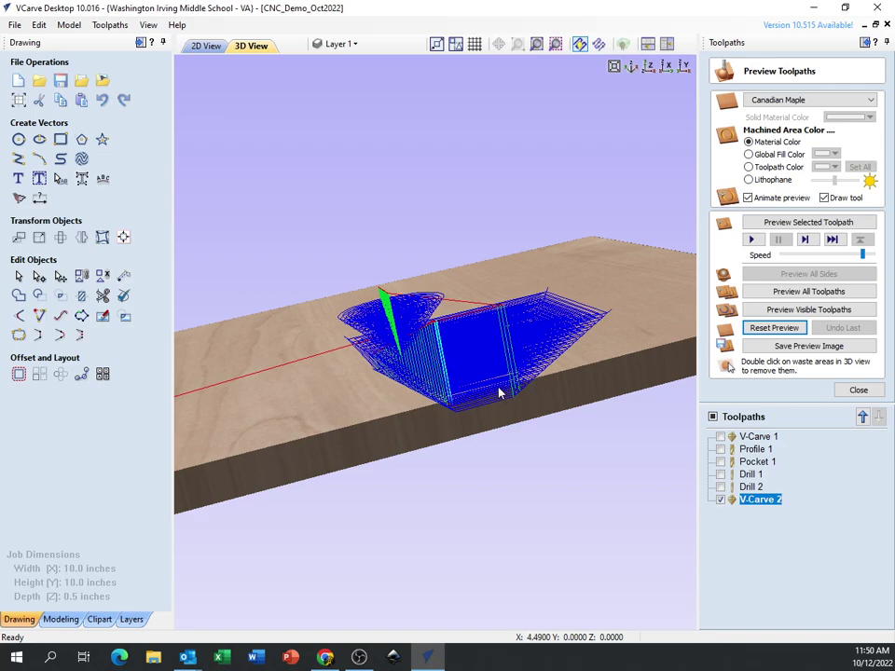
pyautogui.moveTo(483, 399); pyautogui.dragTo(365, 358)
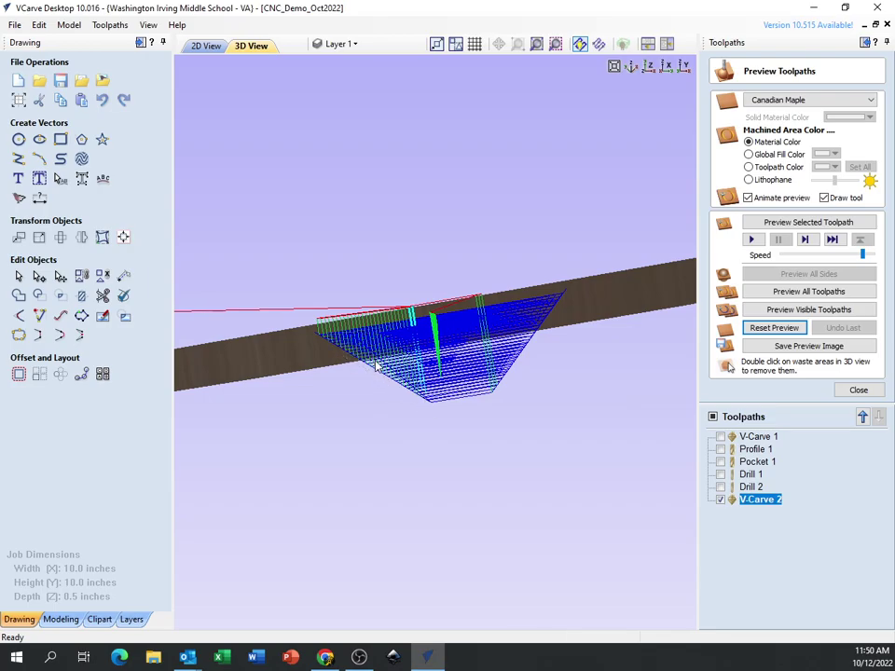
pyautogui.moveTo(510, 347); pyautogui.dragTo(551, 470)
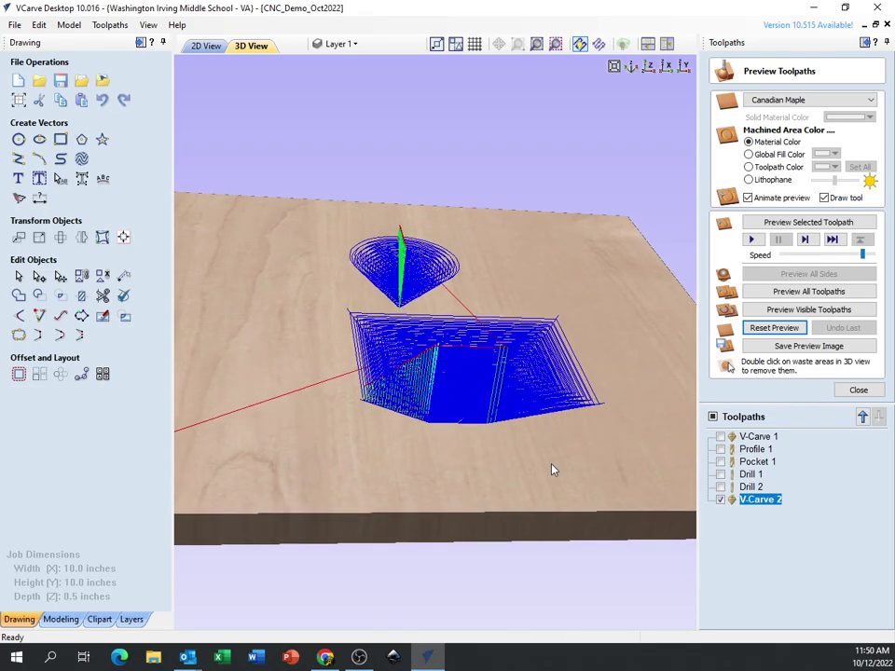
pyautogui.moveTo(422, 343); pyautogui.dragTo(367, 338)
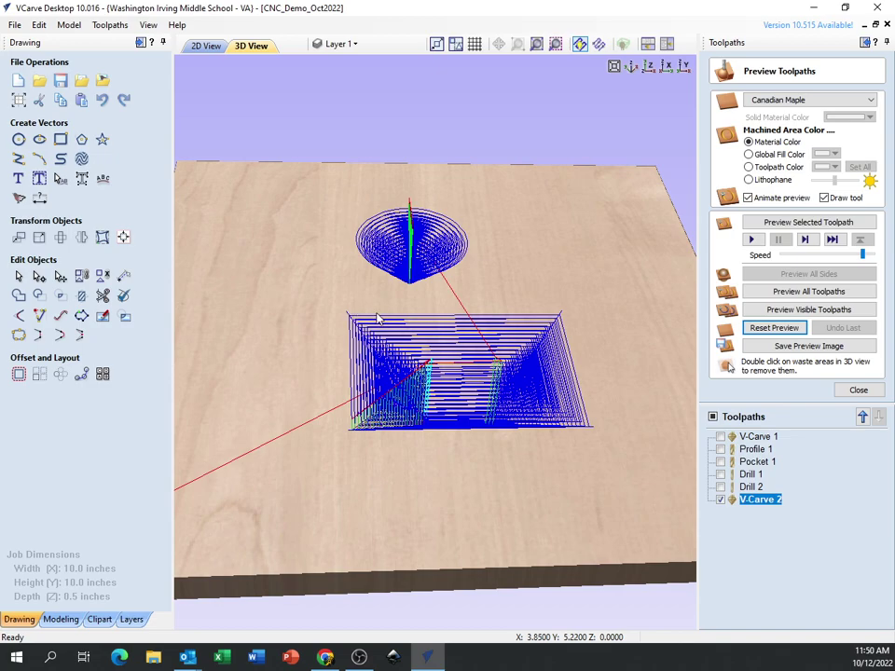
# Step: Simulate the visible toolpaths at full speed, inspect the openings through the board, and close the preview
pyautogui.click(808, 312)
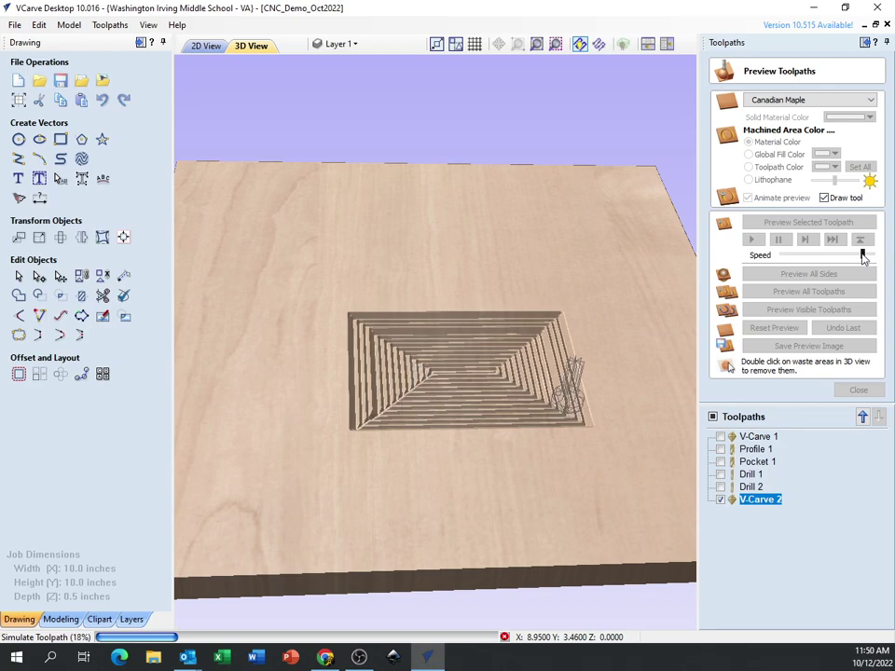
pyautogui.moveTo(865, 259); pyautogui.dragTo(873, 255)
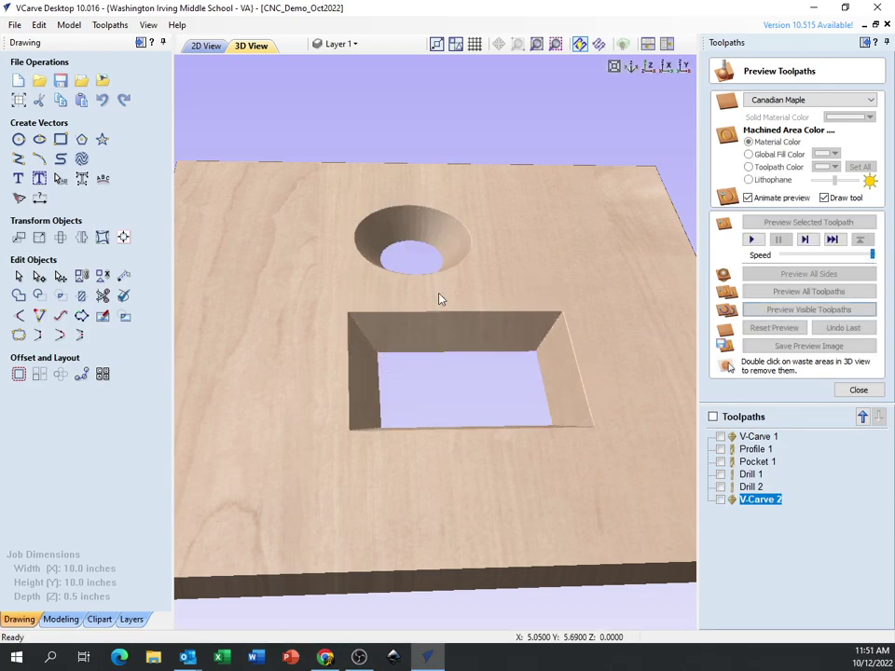
pyautogui.scroll(2, 415, 366)
pyautogui.moveTo(414, 366); pyautogui.dragTo(455, 154)
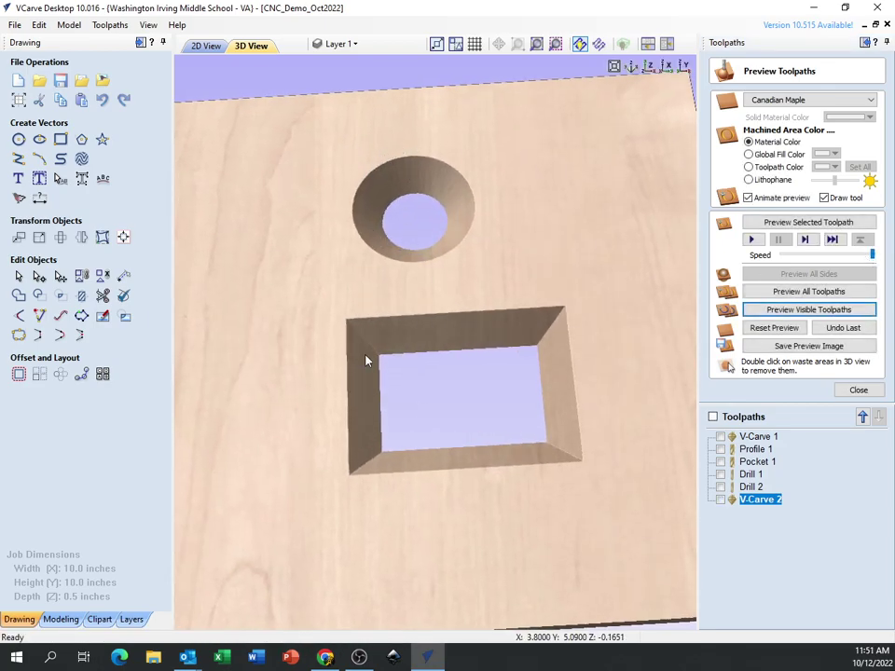
pyautogui.moveTo(406, 484); pyautogui.dragTo(382, 387)
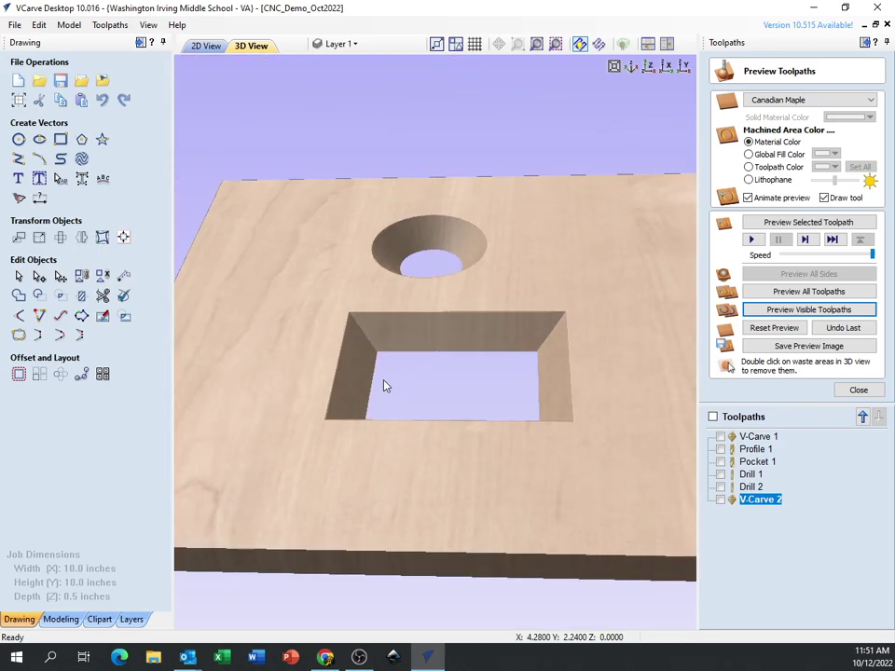
pyautogui.click(860, 390)
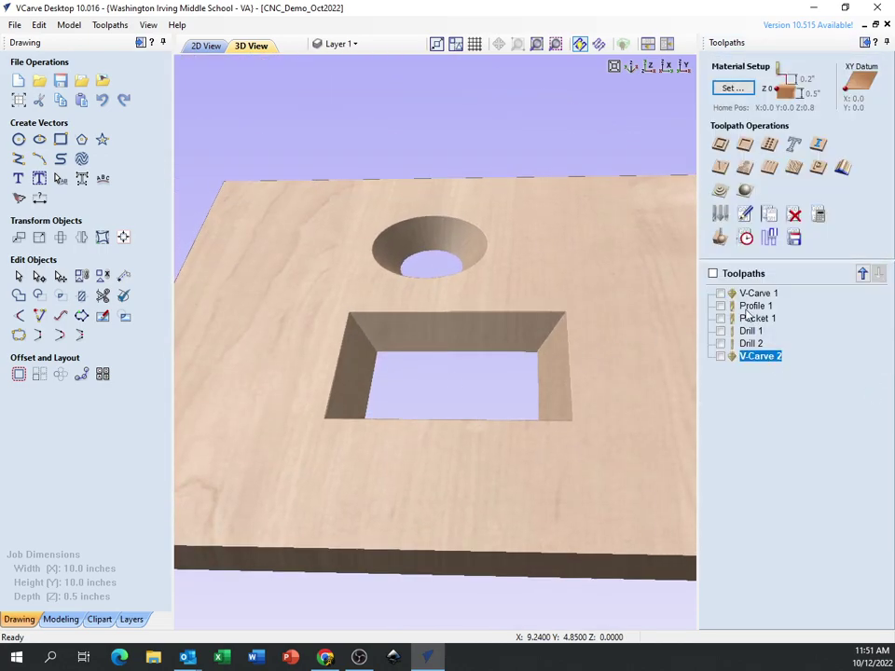
# Step: Draw a smaller rectangle inside the existing rectangle in the 2D view
pyautogui.click(207, 46)
pyautogui.click(313, 407)
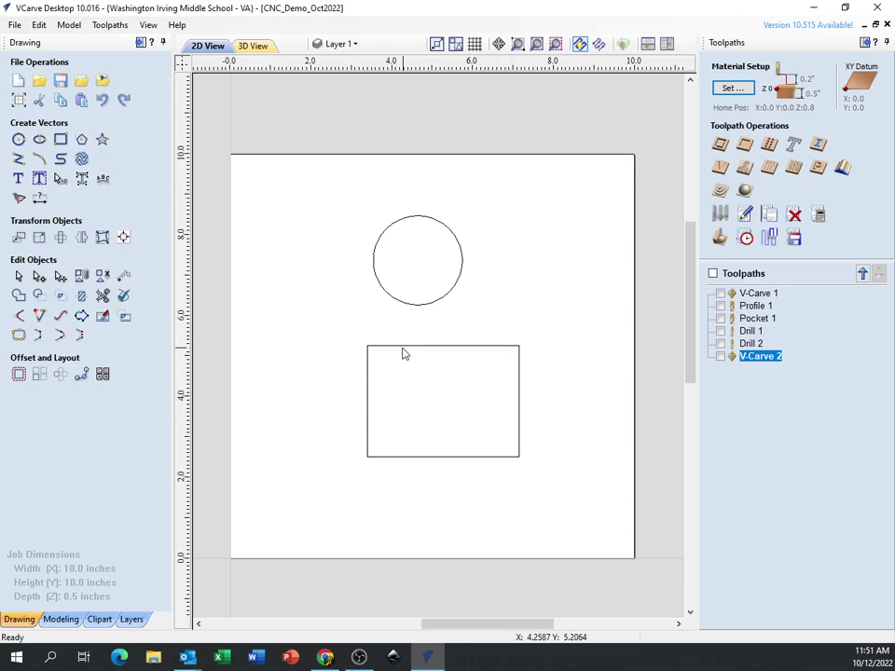
pyautogui.click(60, 138)
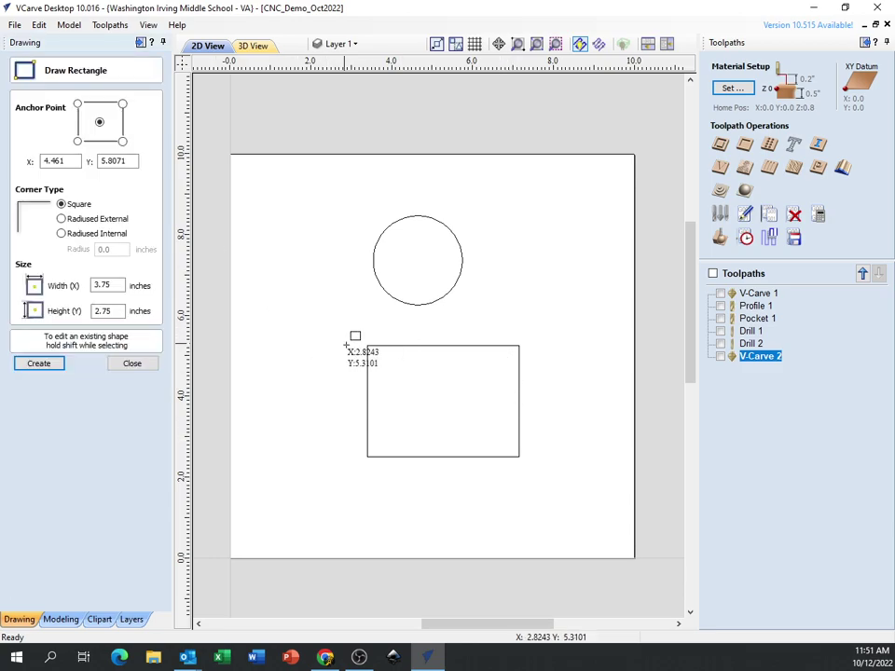
pyautogui.moveTo(378, 356); pyautogui.dragTo(510, 445)
pyautogui.click(38, 363)
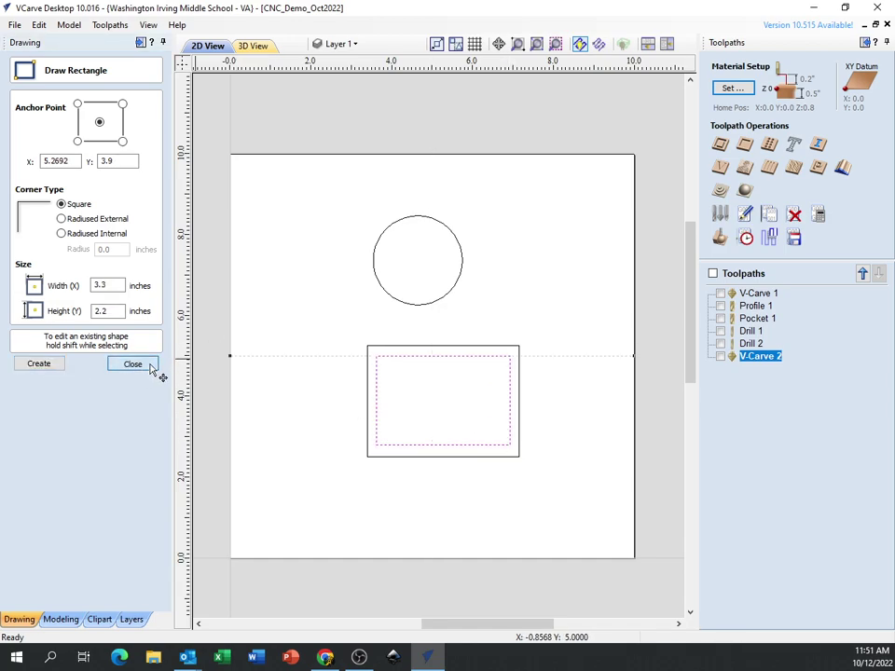
pyautogui.click(133, 363)
# Step: Add a 1.7198-inch circle and centre it inside the original circle
pyautogui.click(18, 139)
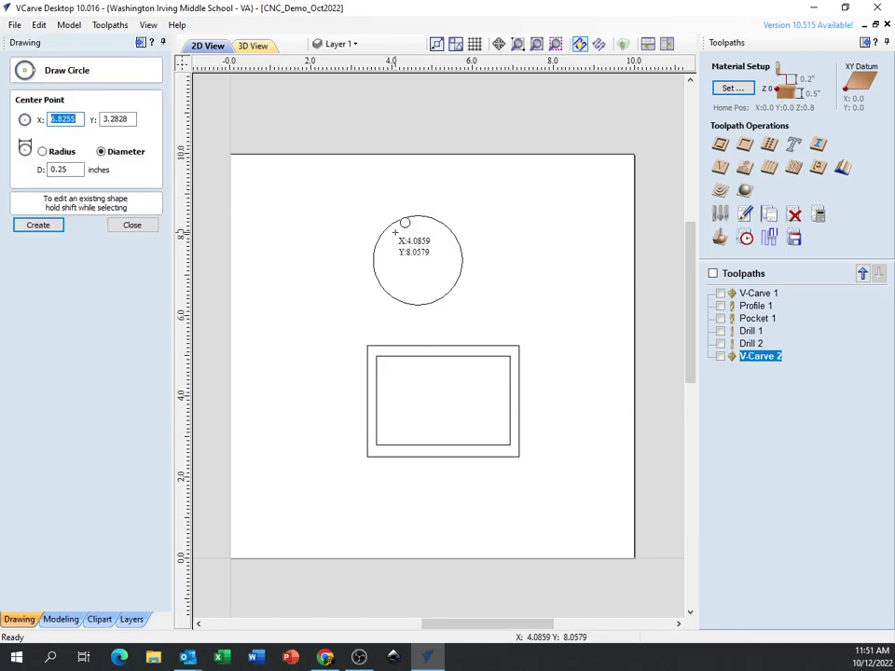
pyautogui.moveTo(393, 233); pyautogui.dragTo(414, 236)
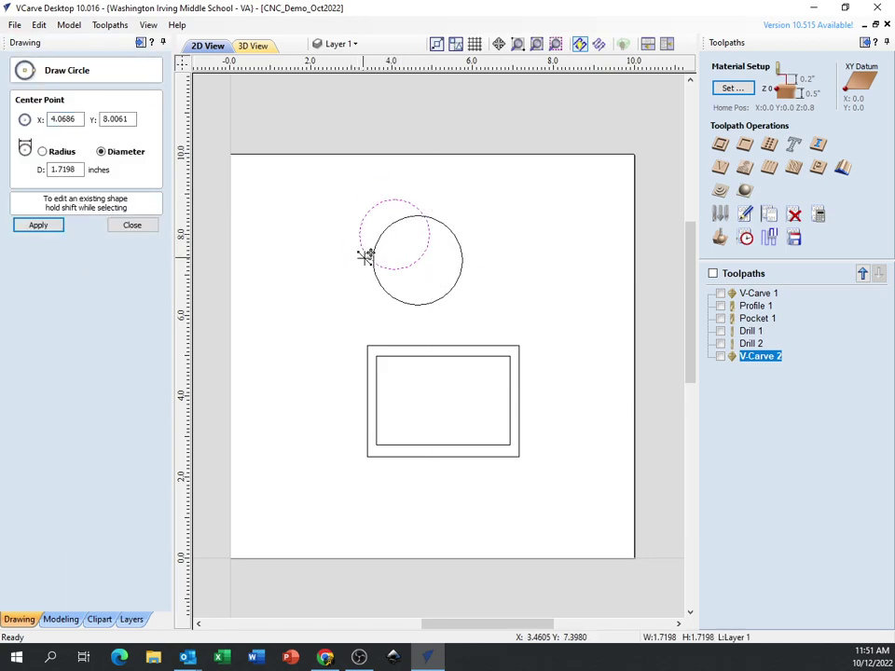
pyautogui.click(133, 225)
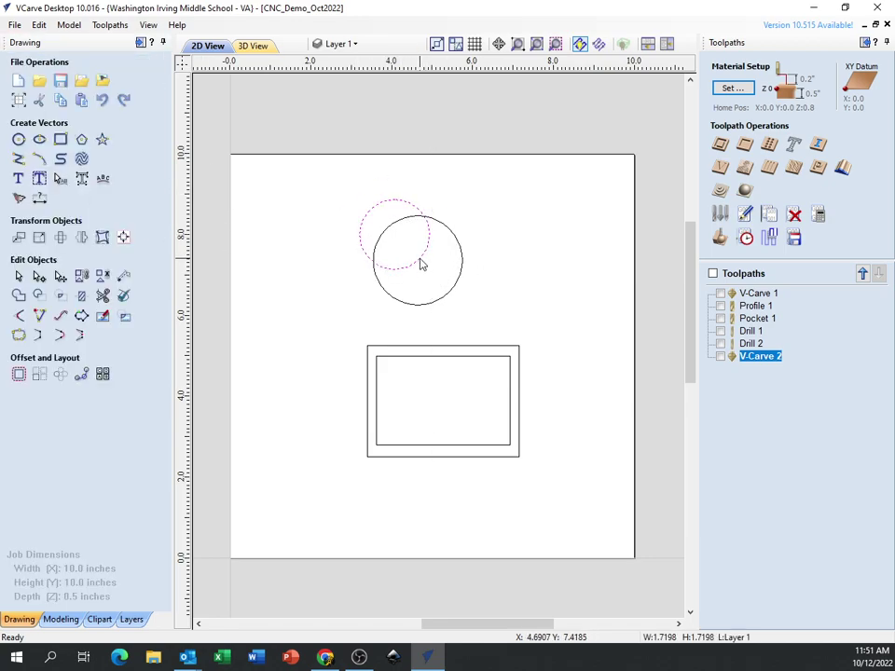
pyautogui.moveTo(421, 255); pyautogui.dragTo(445, 279)
pyautogui.click(511, 278)
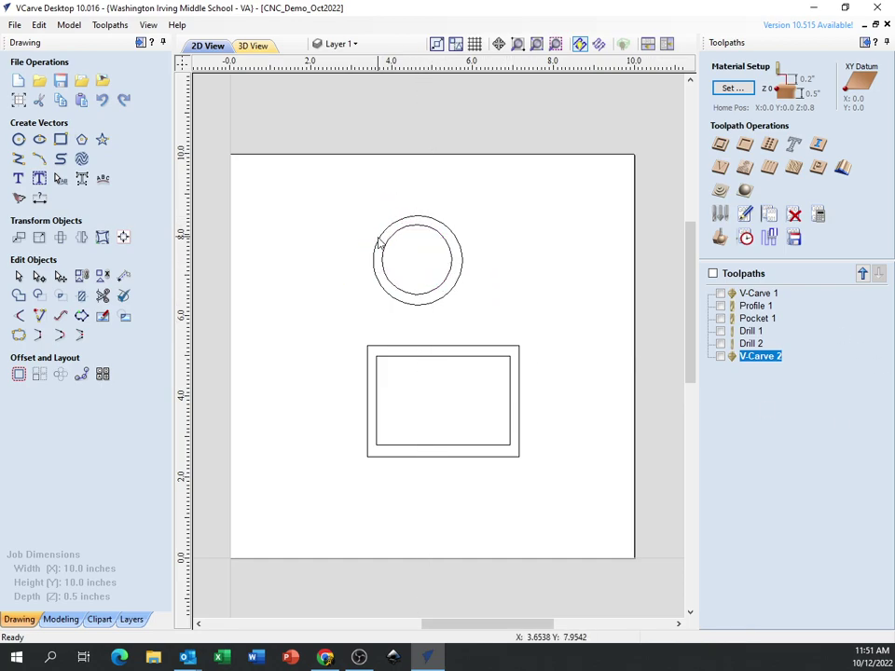
# Step: Reopen V-Carve 2 and select both circles and both rectangles as its vectors
pyautogui.moveTo(327, 218); pyautogui.dragTo(653, 522)
pyautogui.doubleClick(759, 356)
pyautogui.moveTo(337, 184); pyautogui.dragTo(615, 540)
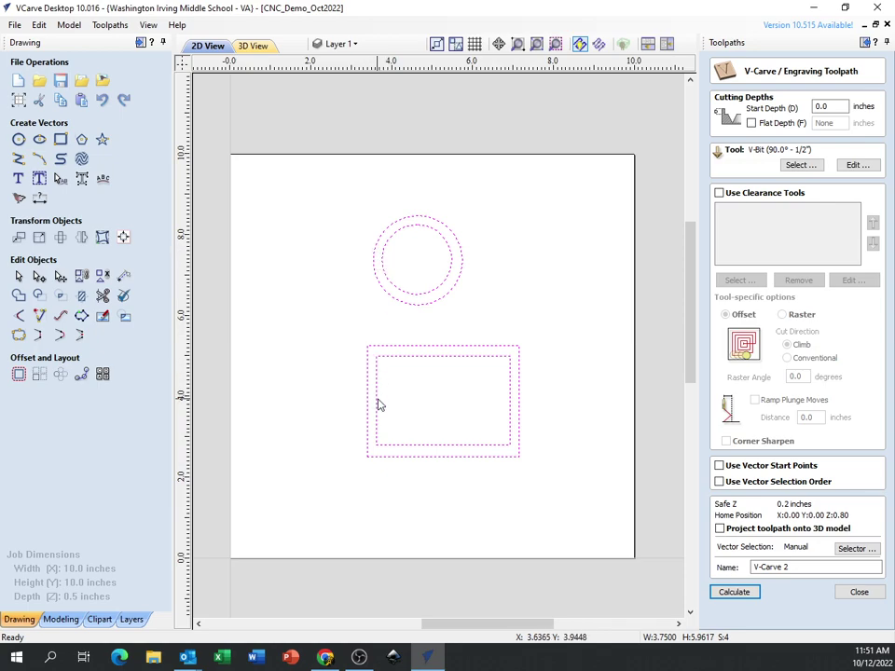
# Step: Recalculate V-Carve 2, reset the preview, and simulate the cut on the maple board
pyautogui.click(734, 593)
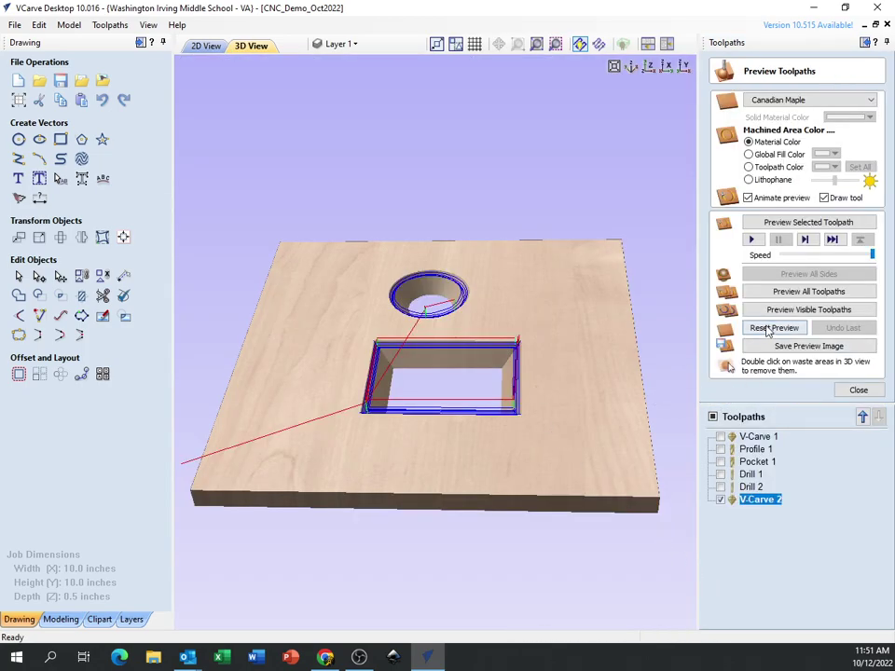
pyautogui.click(769, 330)
pyautogui.click(808, 309)
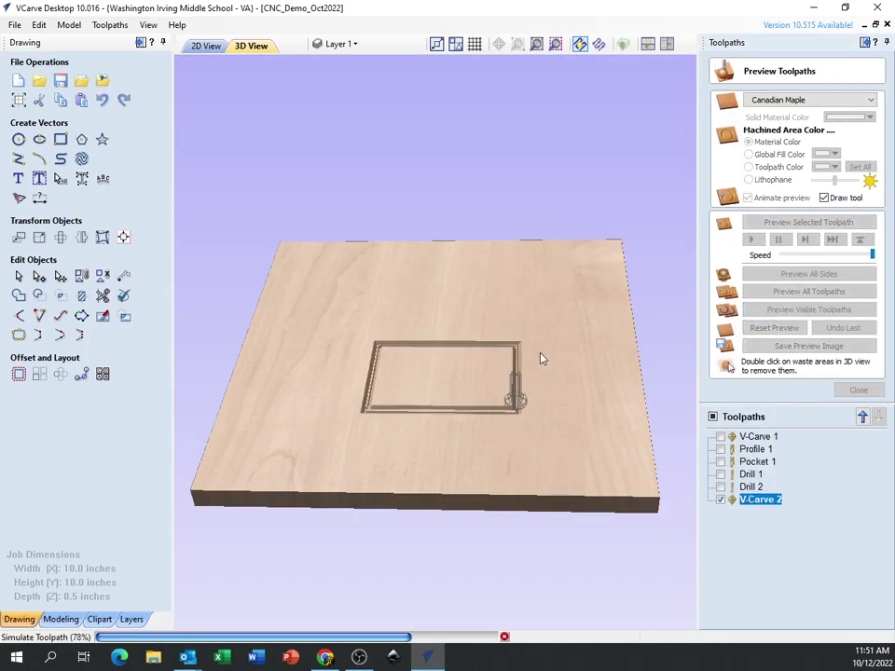
pyautogui.moveTo(354, 268); pyautogui.dragTo(410, 228)
pyautogui.moveTo(325, 178); pyautogui.dragTo(405, 406)
# Step: Zoom, pan and orbit around the ring and rectangular frame grooves, then zoom out
pyautogui.scroll(2, 372, 358)
pyautogui.scroll(3, 372, 358)
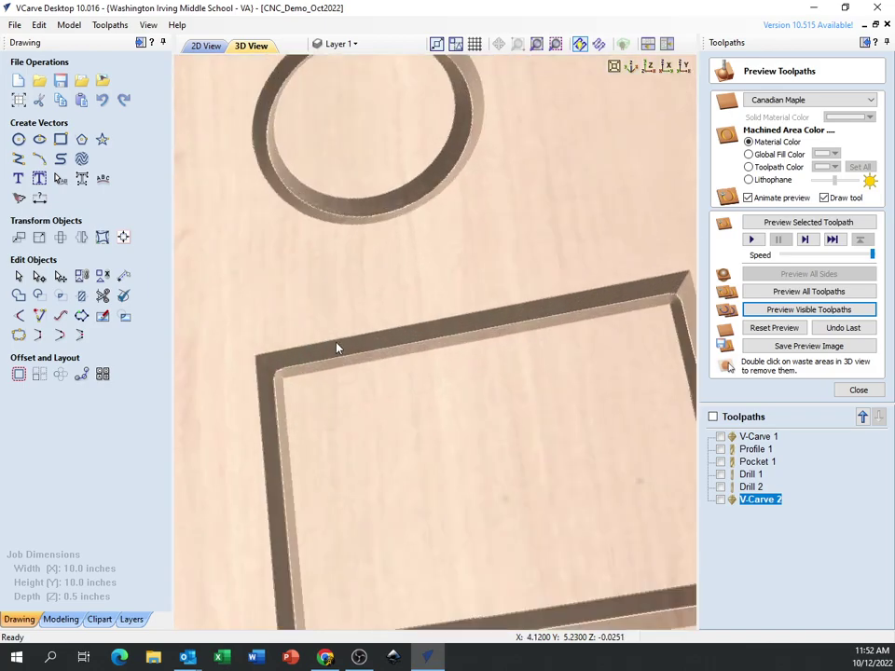
pyautogui.scroll(2, 257, 373)
pyautogui.moveTo(260, 369); pyautogui.dragTo(475, 311, button='middle')
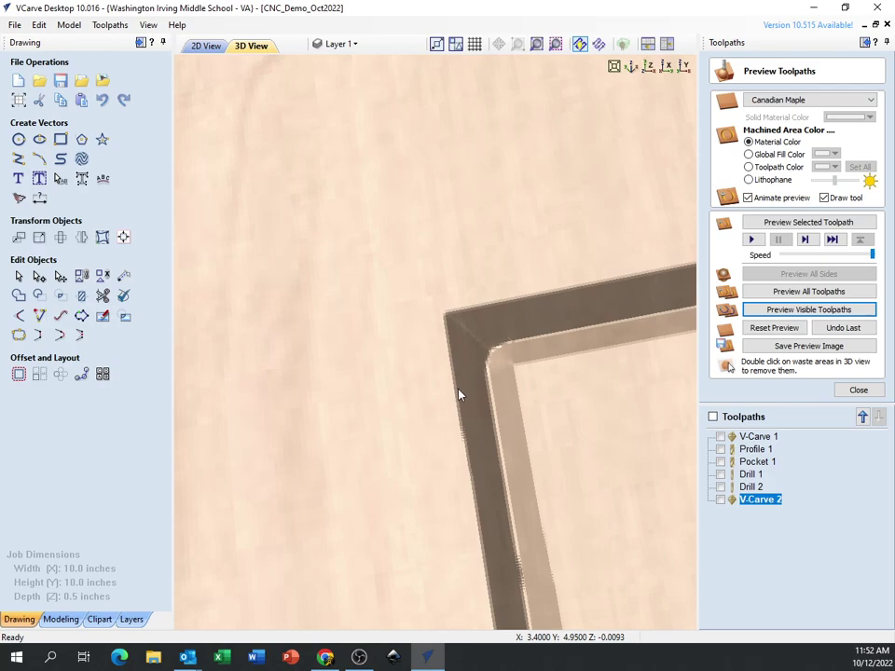
pyautogui.moveTo(539, 381); pyautogui.dragTo(563, 399, button='middle')
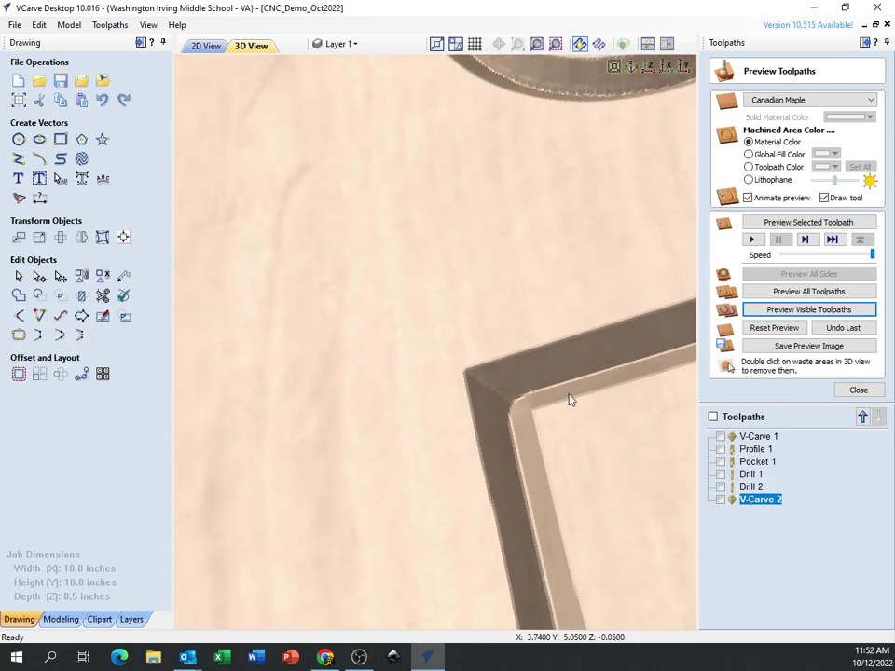
pyautogui.scroll(-3, 549, 428)
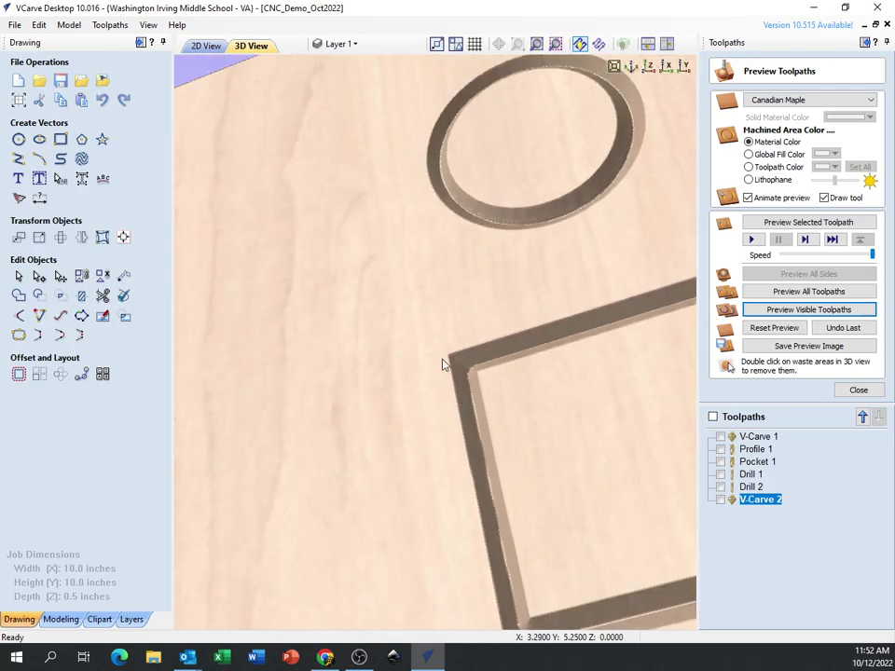
pyautogui.scroll(3, 445, 366)
pyautogui.scroll(1, 456, 378)
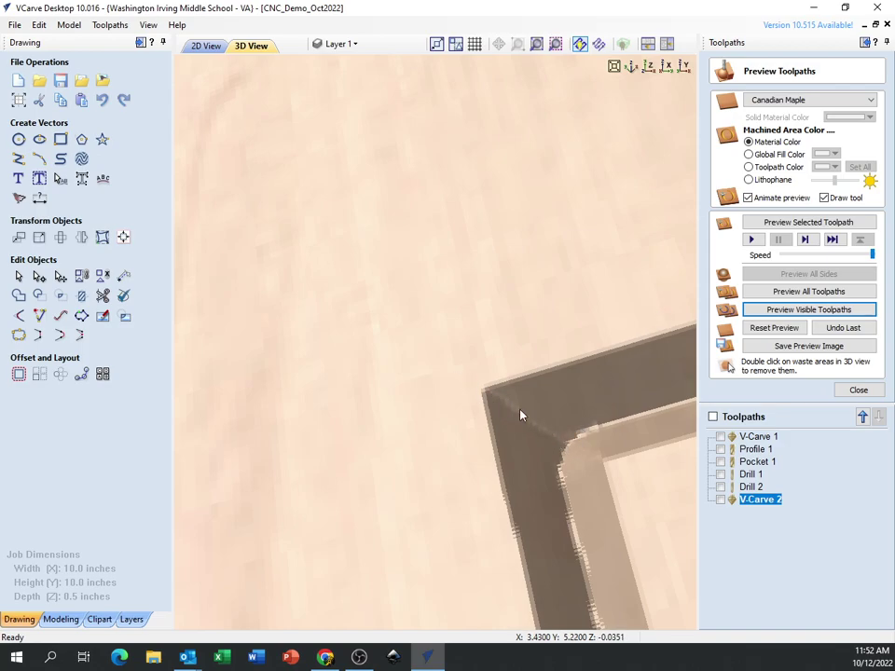
pyautogui.scroll(-10, 506, 408)
pyautogui.moveTo(611, 545); pyautogui.dragTo(655, 456)
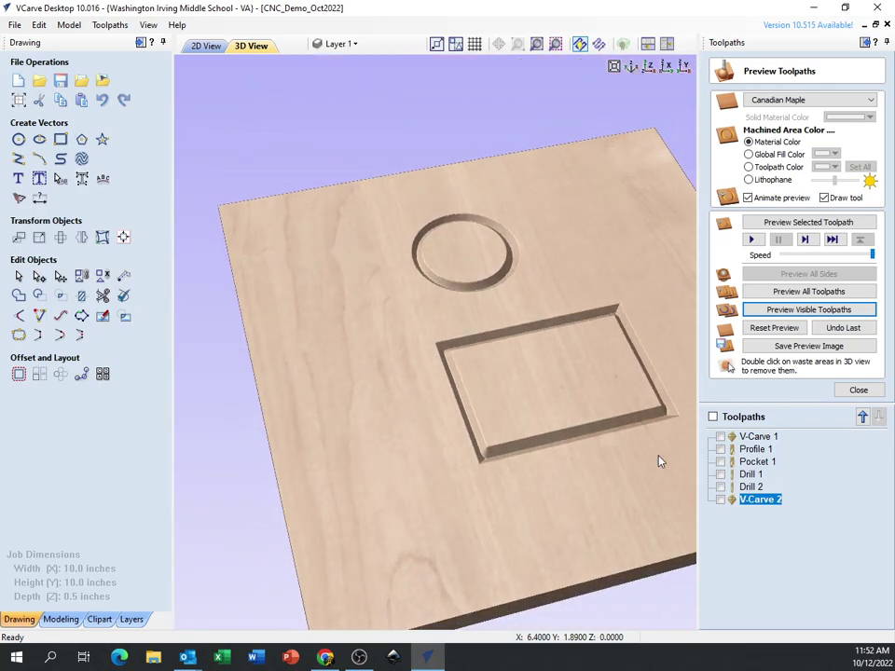
pyautogui.moveTo(469, 435); pyautogui.dragTo(405, 399)
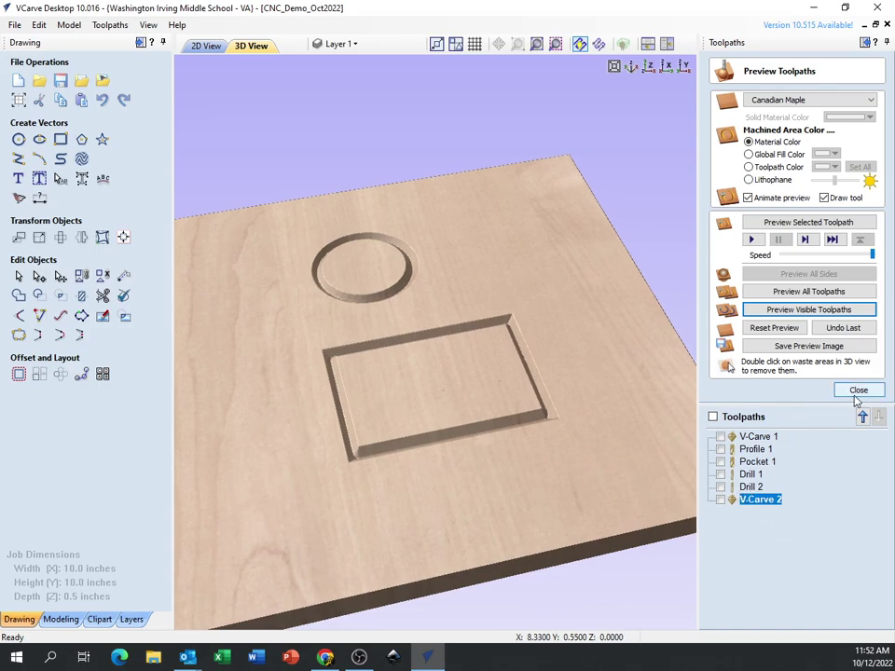
pyautogui.moveTo(519, 428); pyautogui.dragTo(495, 482)
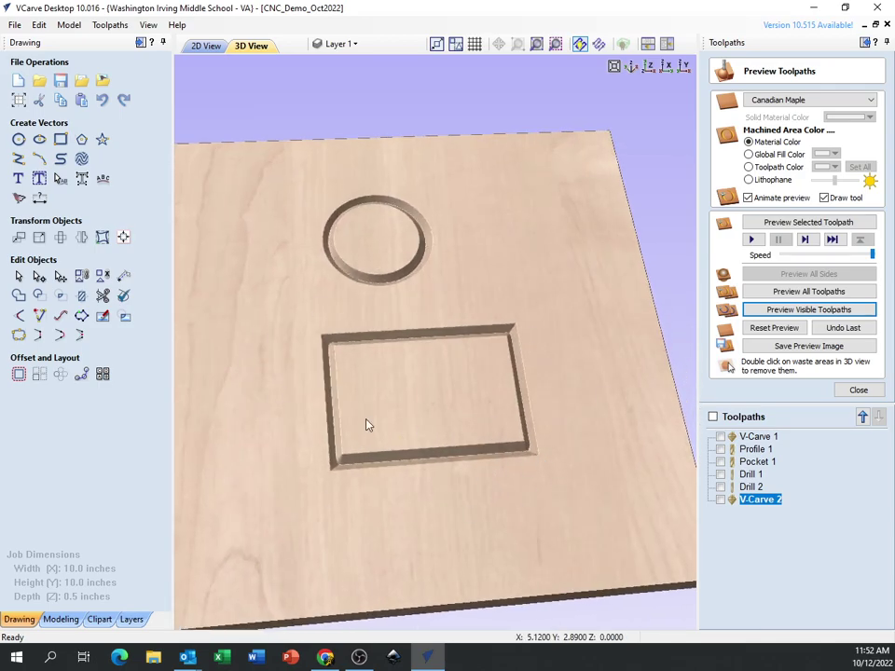
pyautogui.scroll(-5, 355, 358)
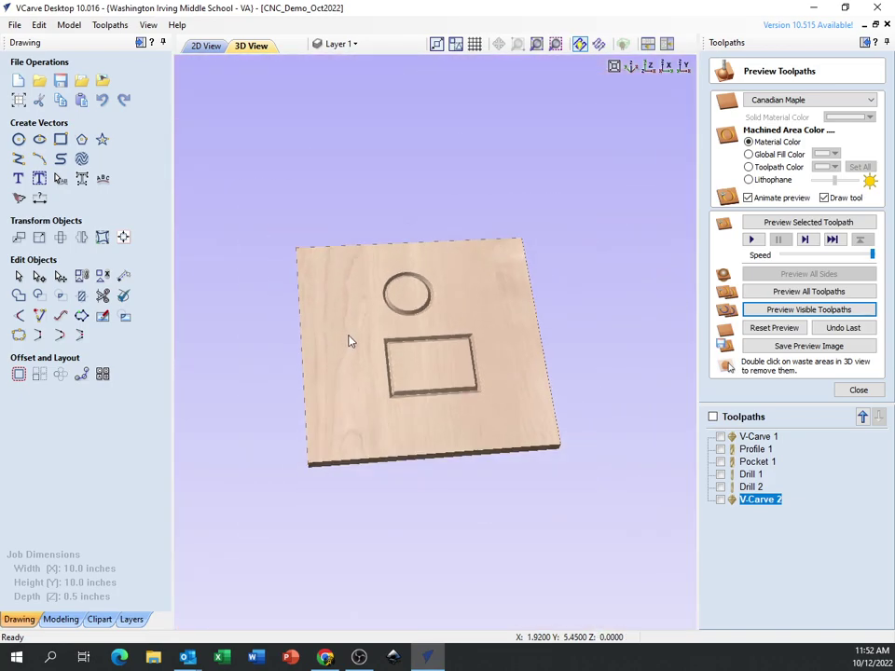
# Step: Delete the test circle and rectangle and move the stars, caps and text design onto the board
pyautogui.click(206, 46)
pyautogui.scroll(-4, 351, 234)
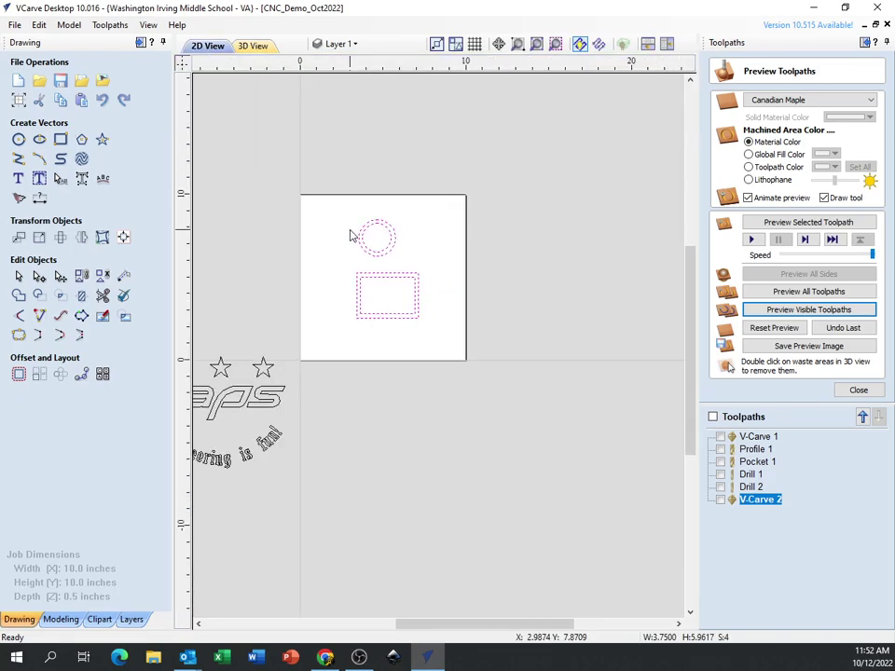
pyautogui.press('Delete')
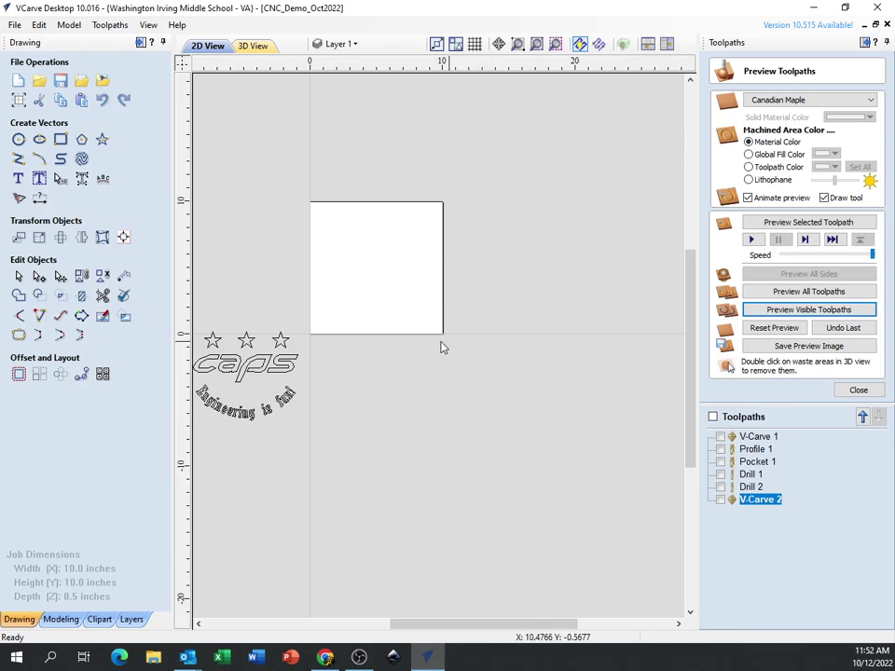
pyautogui.moveTo(300, 347); pyautogui.dragTo(403, 314, button='middle')
pyautogui.moveTo(288, 281); pyautogui.dragTo(415, 413)
pyautogui.moveTo(354, 335); pyautogui.dragTo(483, 234)
pyautogui.click(573, 418)
pyautogui.scroll(5, 540, 300)
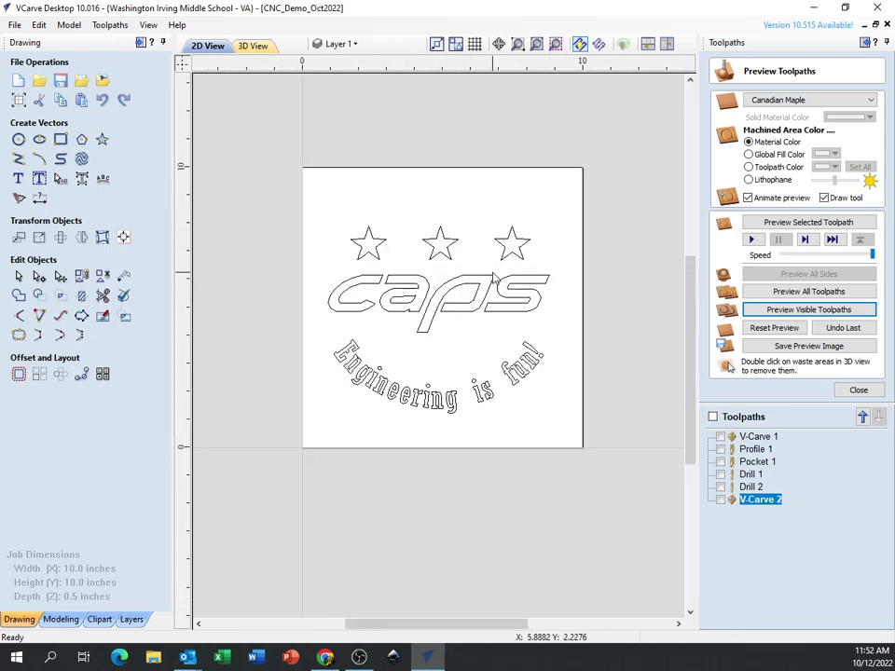
pyautogui.scroll(-1, 463, 269)
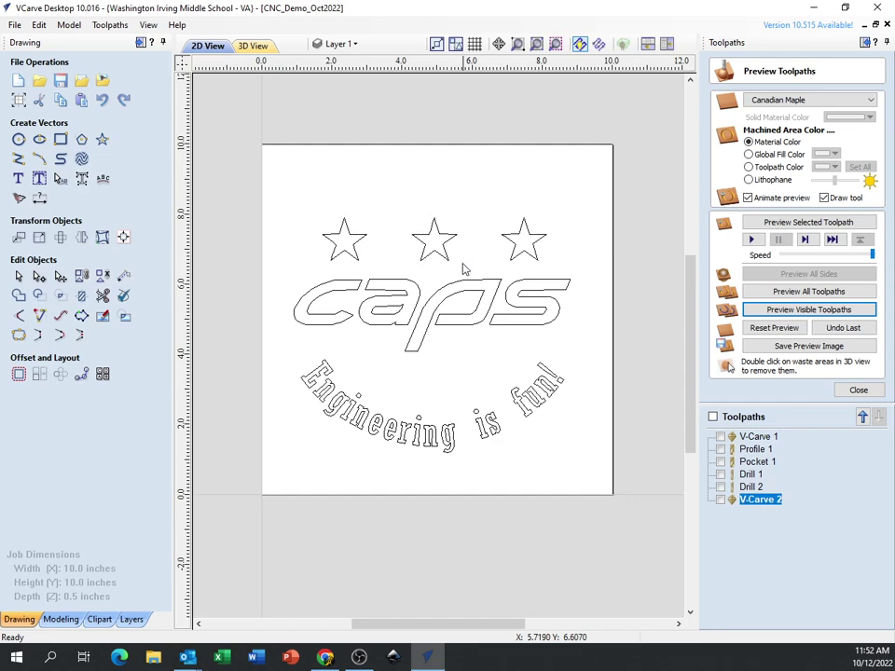
# Step: Delete all existing toolpaths and close the toolpath preview
pyautogui.rightClick(751, 451)
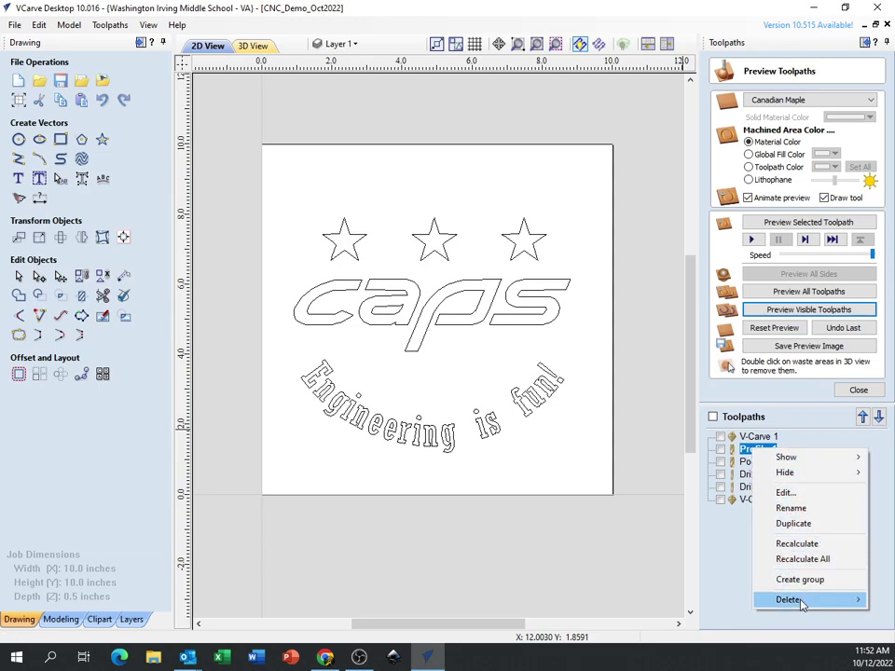
pyautogui.moveTo(789, 599)
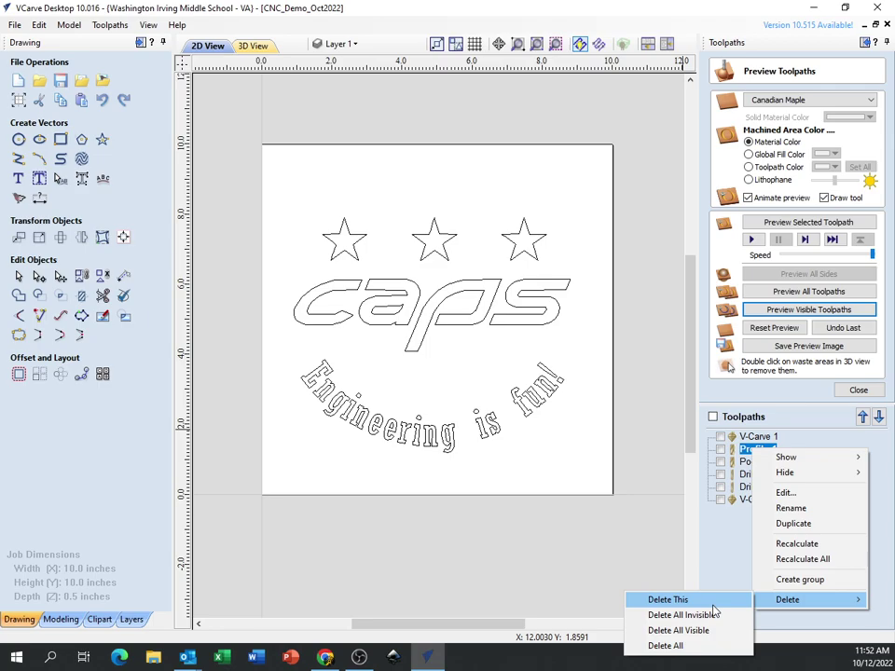
pyautogui.click(681, 645)
pyautogui.click(857, 389)
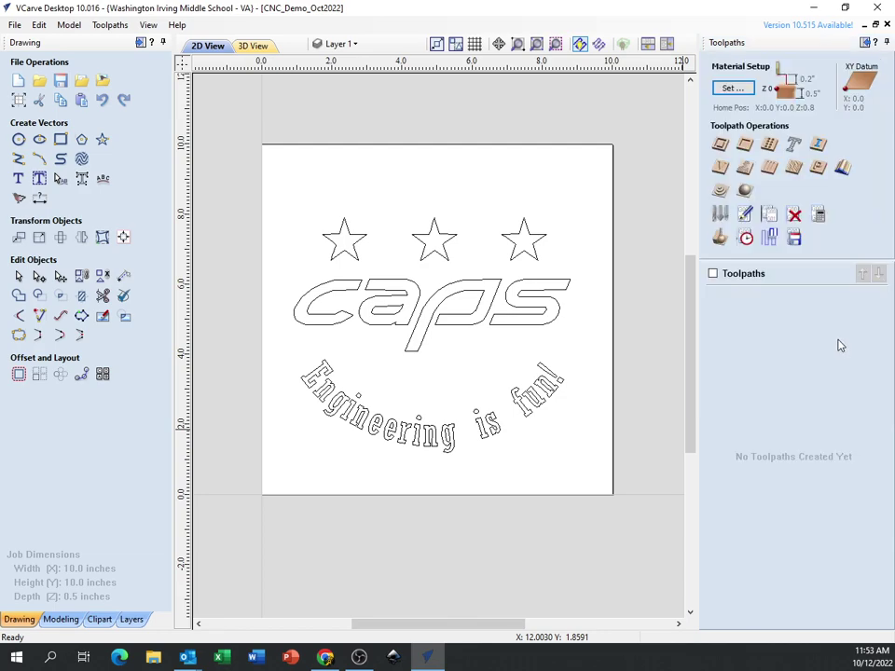
pyautogui.click(720, 170)
# Step: Window-select the stars, caps and arched text, calculate V-Carve 1, and simulate the carved sign
pyautogui.moveTo(261, 160); pyautogui.dragTo(651, 499)
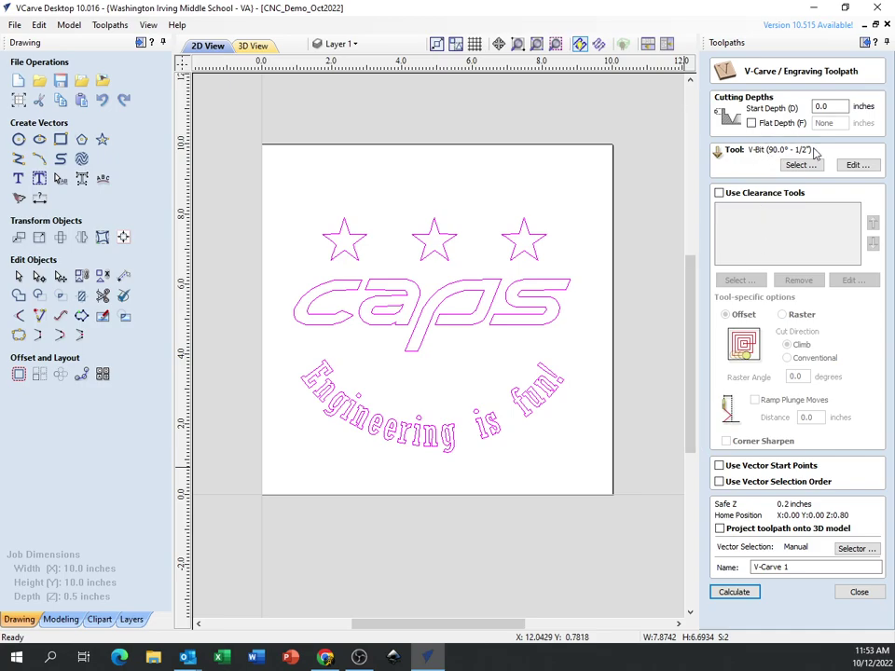
pyautogui.click(741, 594)
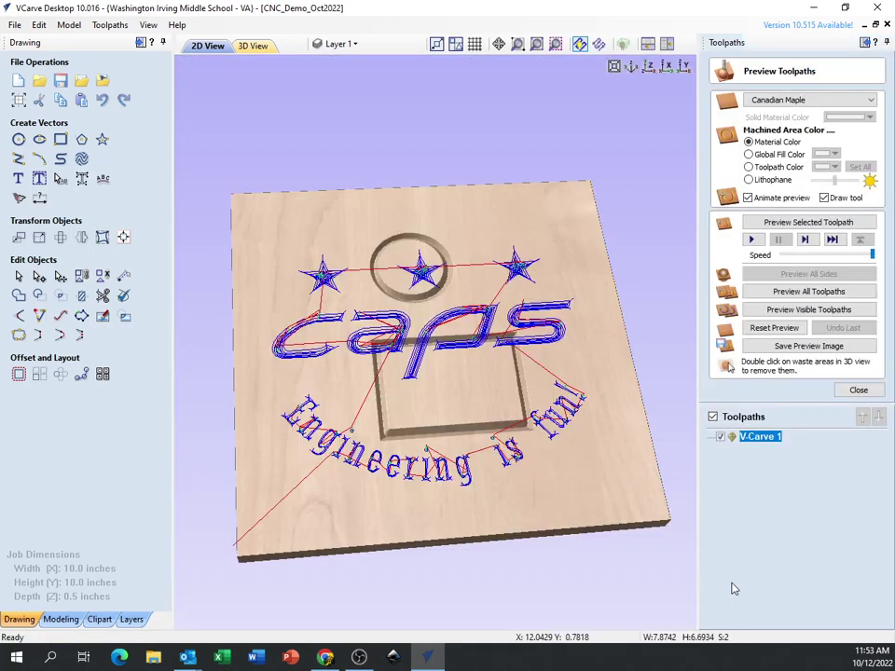
pyautogui.click(774, 329)
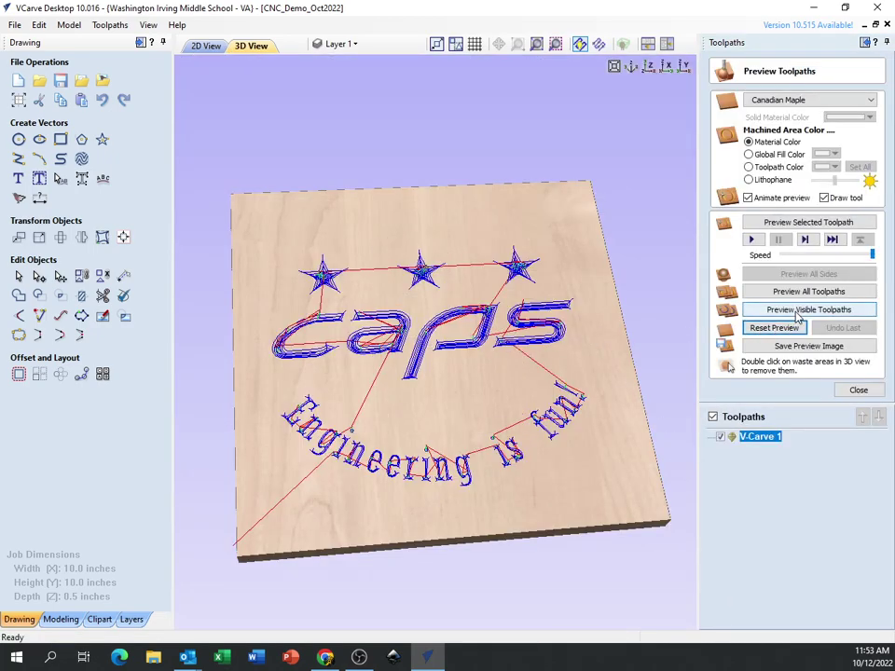
pyautogui.moveTo(438, 438); pyautogui.dragTo(420, 410)
pyautogui.click(787, 310)
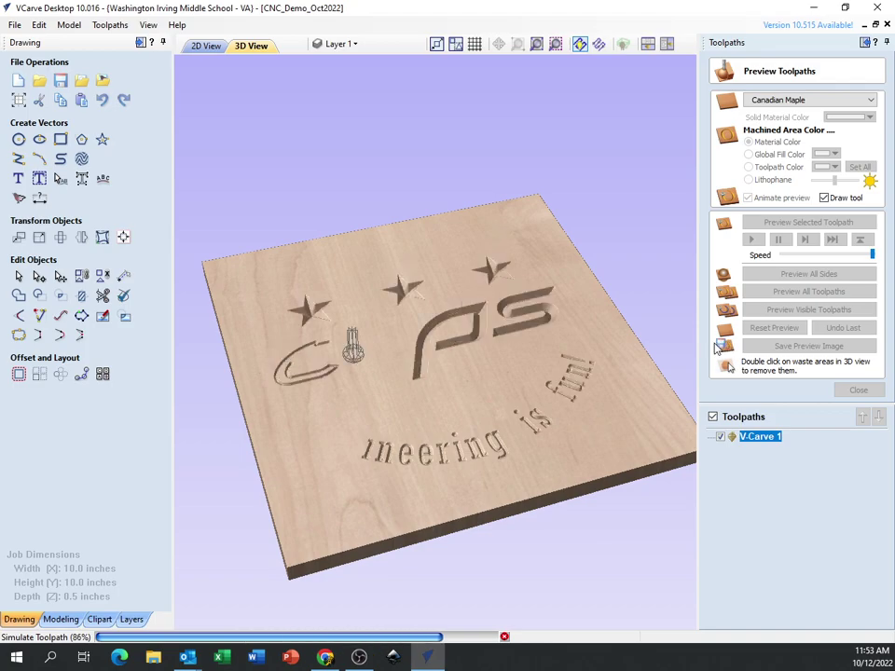
pyautogui.moveTo(552, 344); pyautogui.dragTo(447, 410)
pyautogui.click(207, 45)
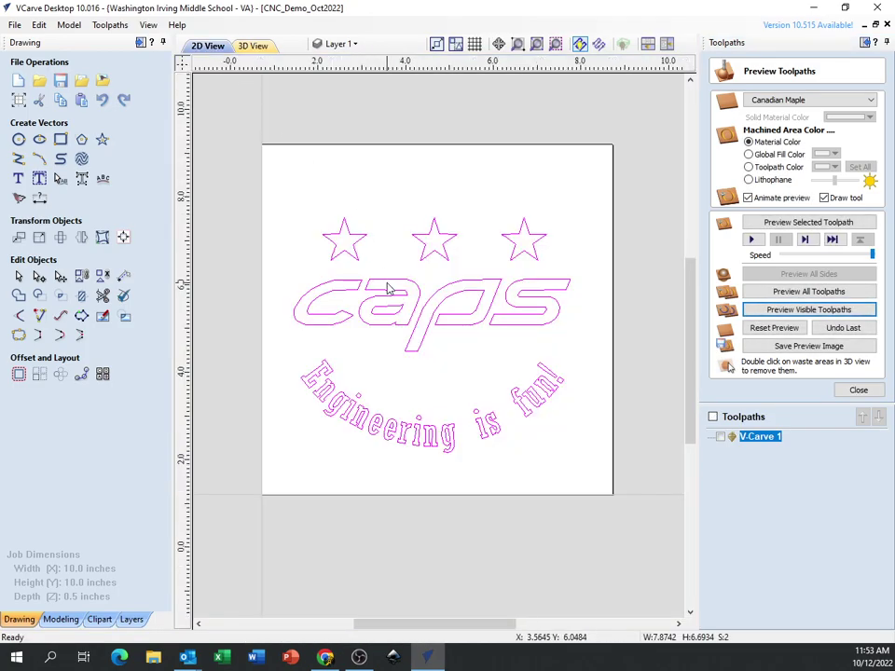
# Step: Draw a 9.1 x 7.7 inch border rectangle around the design and reopen V-Carve 1's settings
pyautogui.scroll(5, 391, 294)
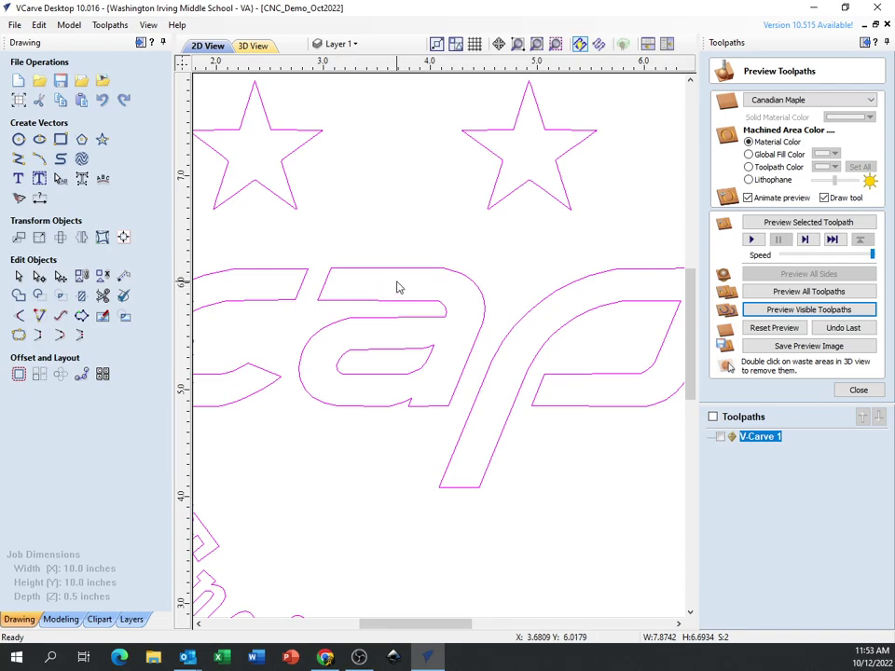
pyautogui.scroll(-5, 397, 285)
pyautogui.click(266, 220)
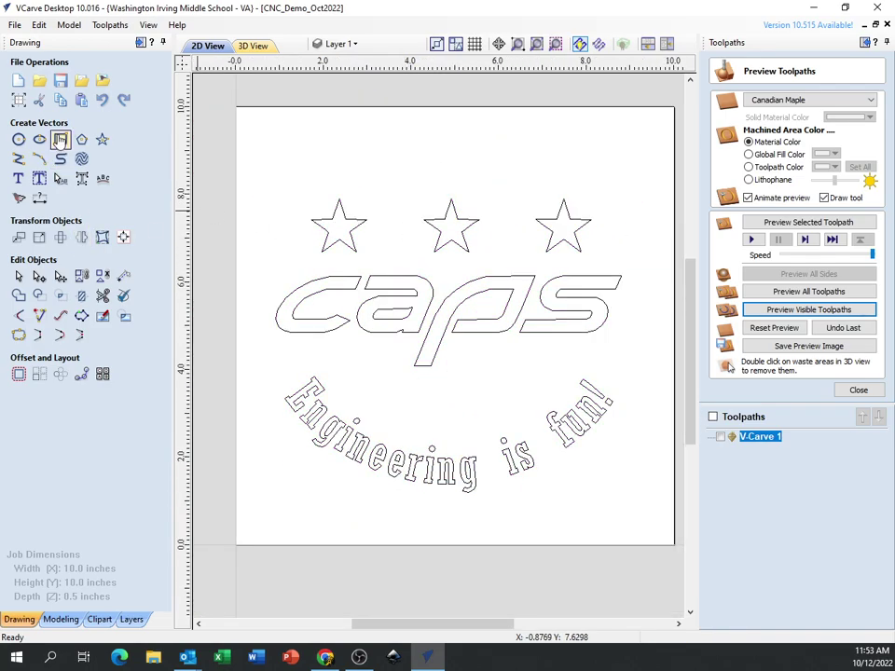
pyautogui.click(62, 142)
pyautogui.moveTo(260, 180)
pyautogui.mouseDown()
pyautogui.moveTo(389, 330)
pyautogui.moveTo(657, 515)
pyautogui.mouseUp()
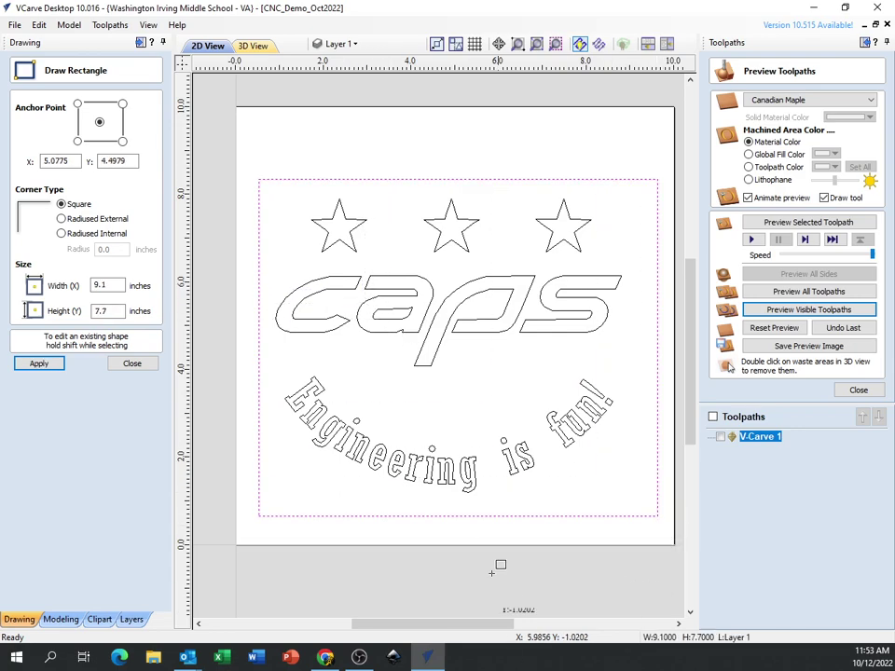
pyautogui.click(129, 363)
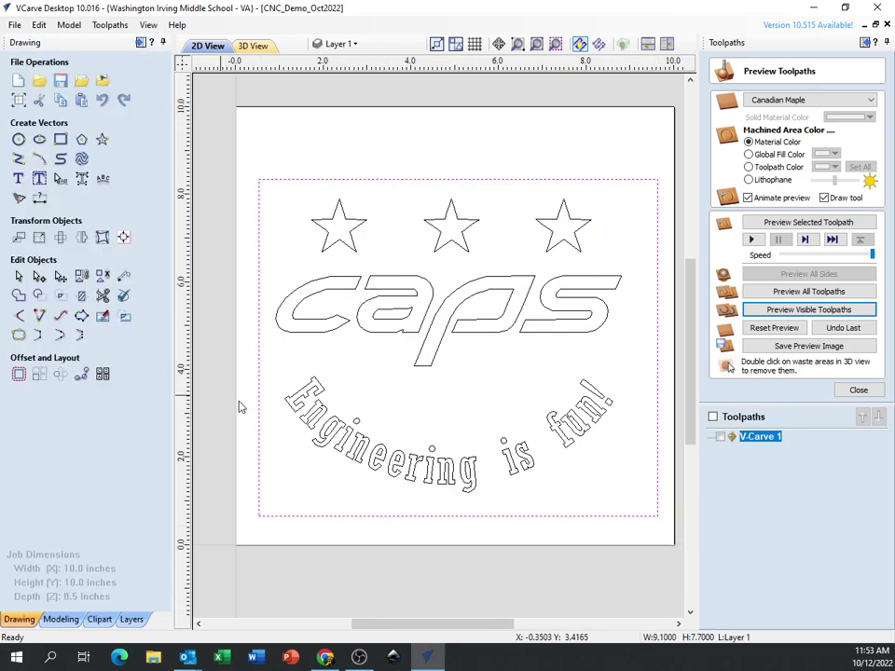
pyautogui.click(635, 601)
pyautogui.doubleClick(759, 442)
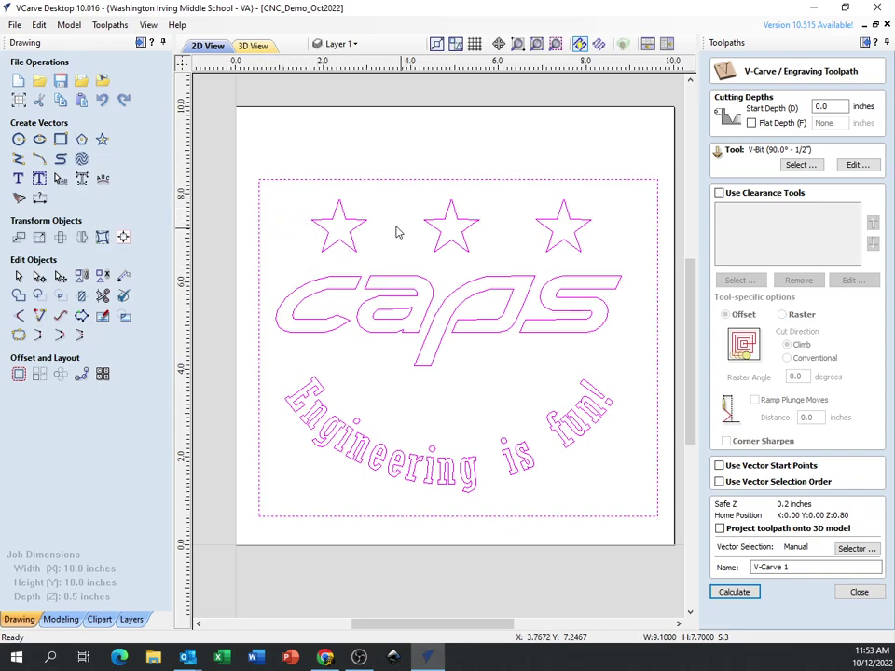
# Step: Recalculate V-Carve 1 with the border, accepting the cut-through warning and resetting the preview
pyautogui.click(736, 593)
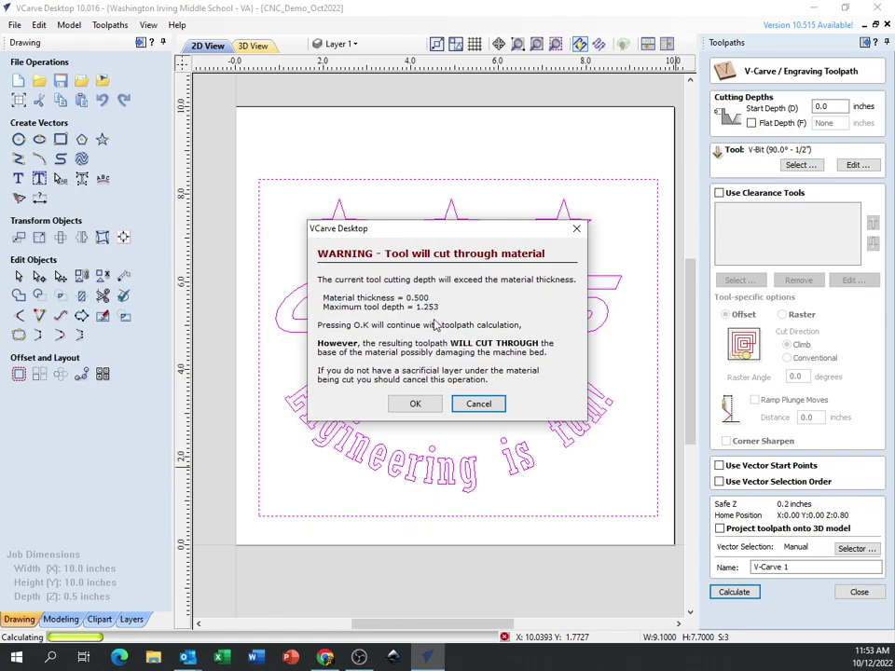
pyautogui.click(416, 405)
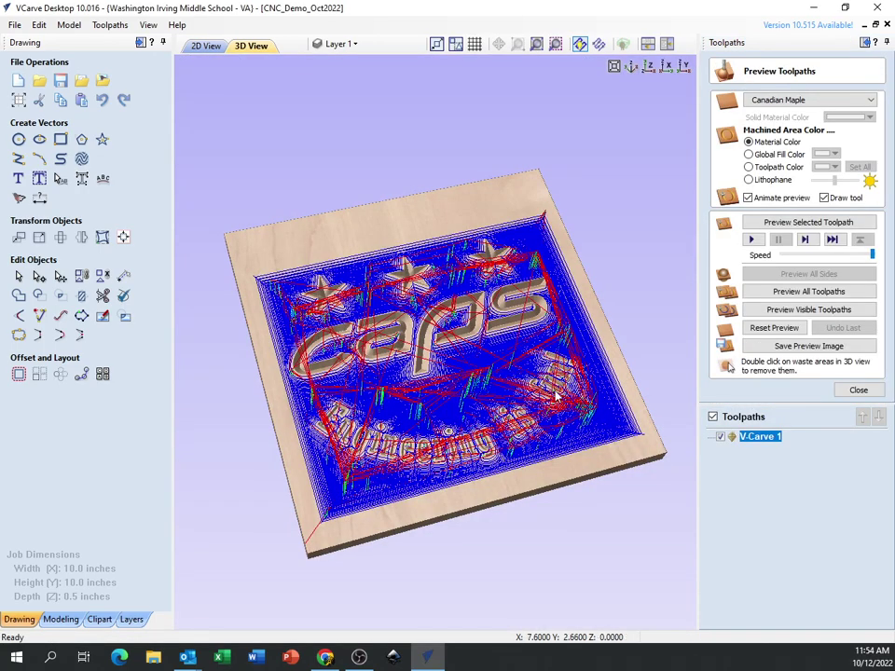
pyautogui.click(774, 327)
pyautogui.moveTo(522, 438); pyautogui.dragTo(536, 520)
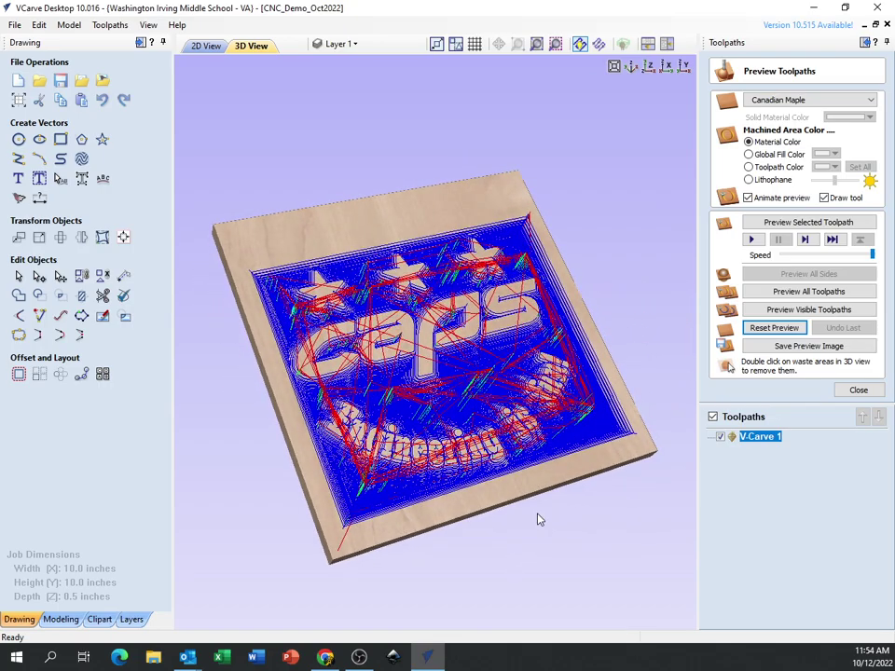
# Step: Simulate the carving, inspect the raised stars, caps and text, and return to the 2D layout
pyautogui.click(799, 310)
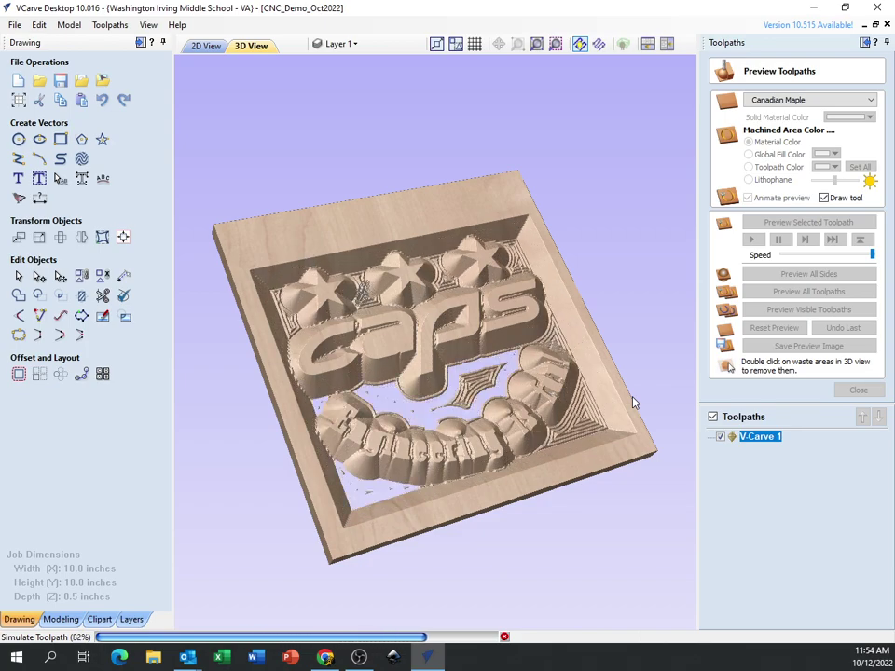
pyautogui.moveTo(559, 392); pyautogui.dragTo(355, 309)
pyautogui.moveTo(409, 333); pyautogui.dragTo(276, 262)
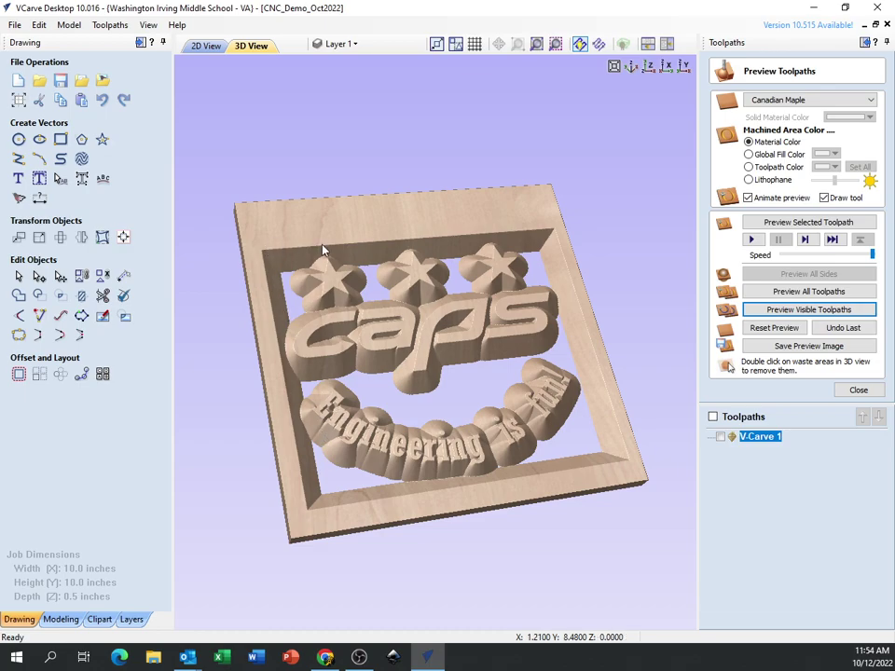
pyautogui.click(204, 45)
pyautogui.click(252, 177)
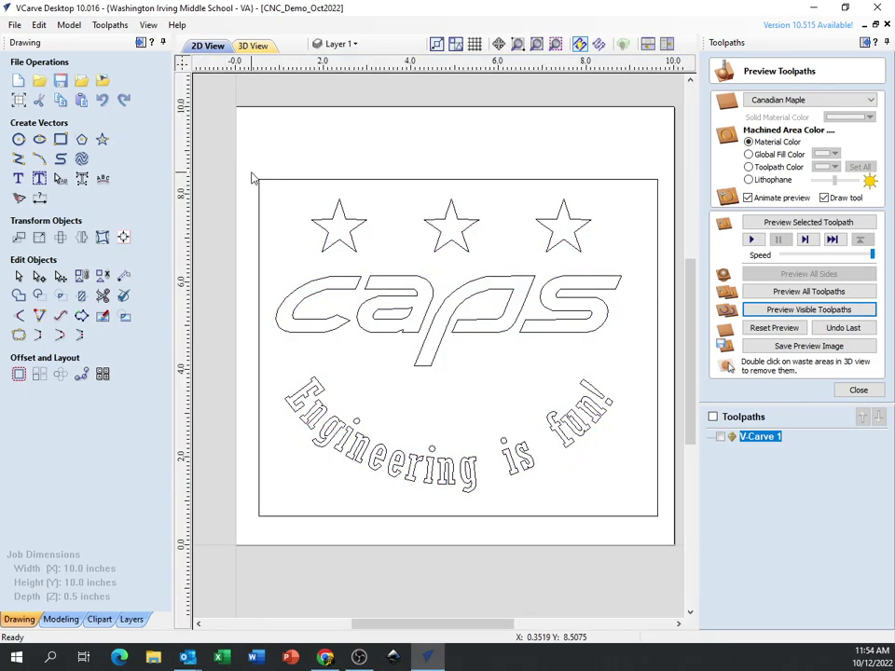
# Step: Draw a larger 9.5 x 8.2 inch rectangle around the sign's outer border
pyautogui.click(654, 522)
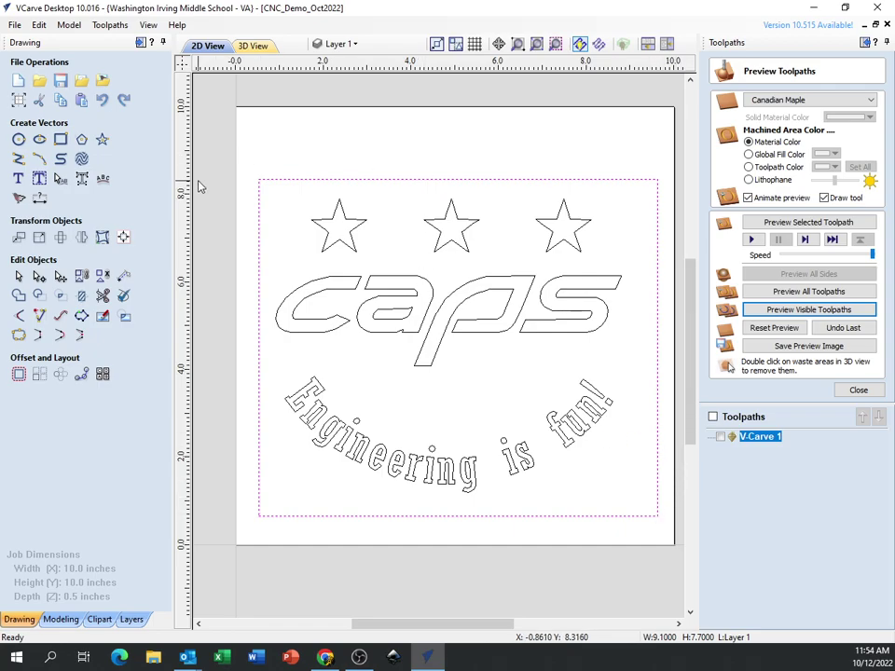
pyautogui.click(60, 139)
pyautogui.moveTo(251, 169); pyautogui.dragTo(655, 528)
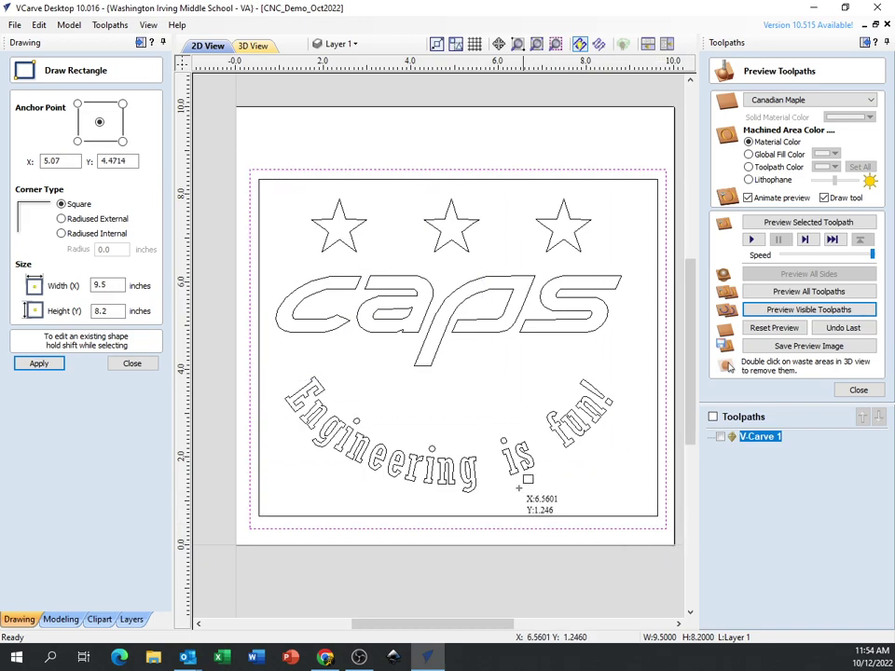
pyautogui.click(130, 365)
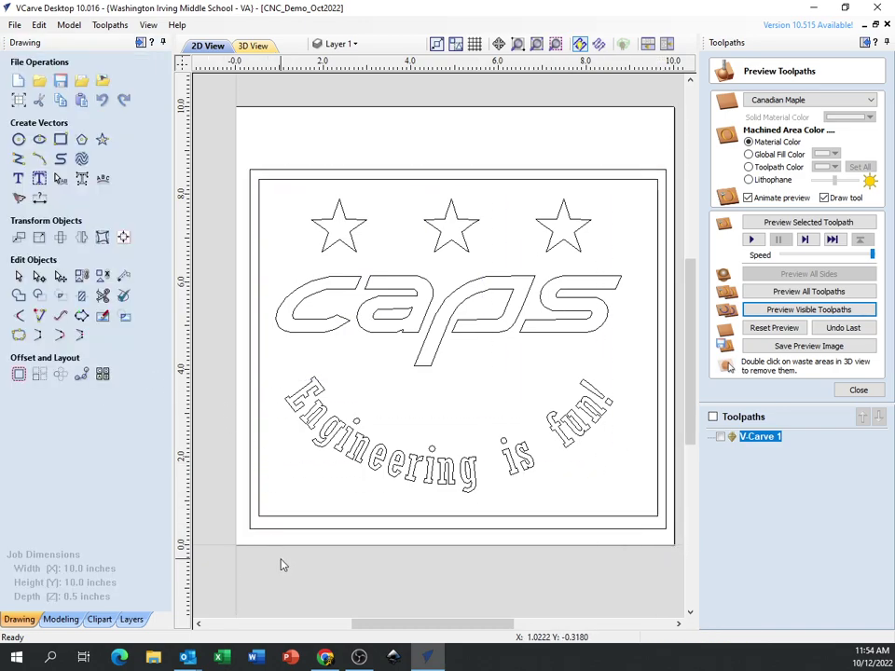
# Step: Reopen the V-Carve 1 toolpath and add the new border rectangle to its vectors
pyautogui.click(769, 443)
pyautogui.doubleClick(770, 444)
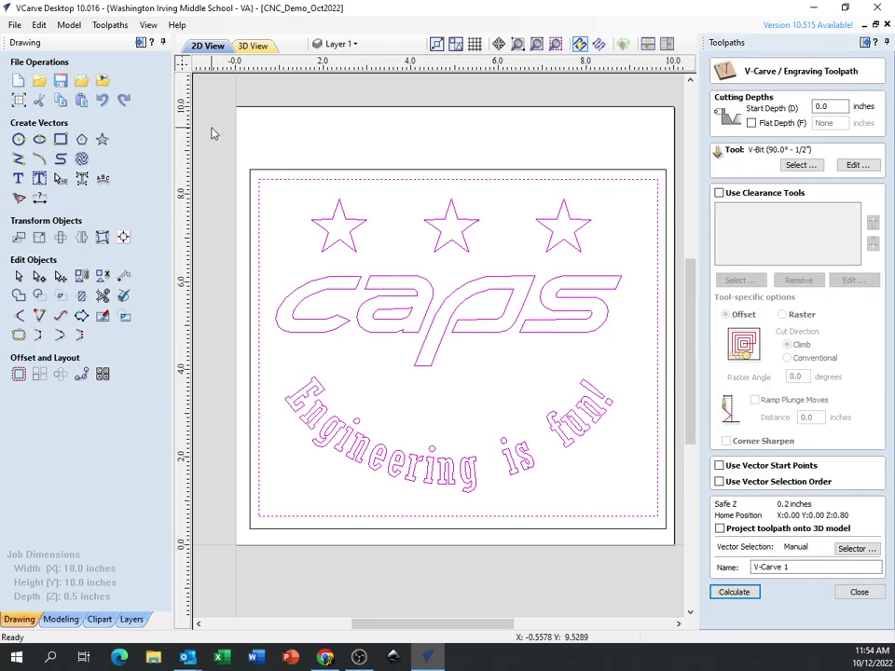
pyautogui.keyDown('shift'); pyautogui.click(614, 529); pyautogui.keyUp('shift')
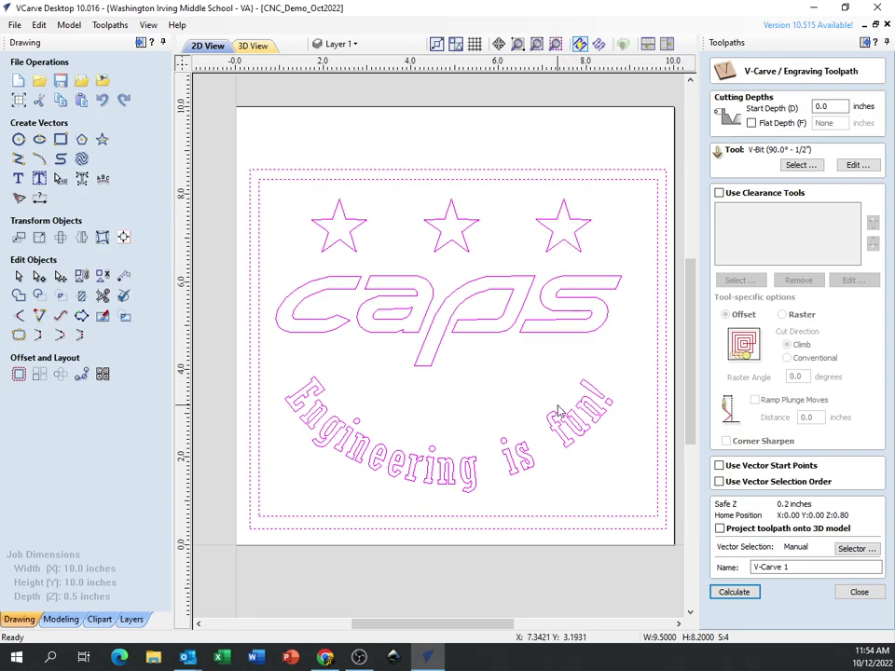
# Step: Recalculate V-Carve 1 and simulate it from fresh material to check the border groove in 3D
pyautogui.click(733, 592)
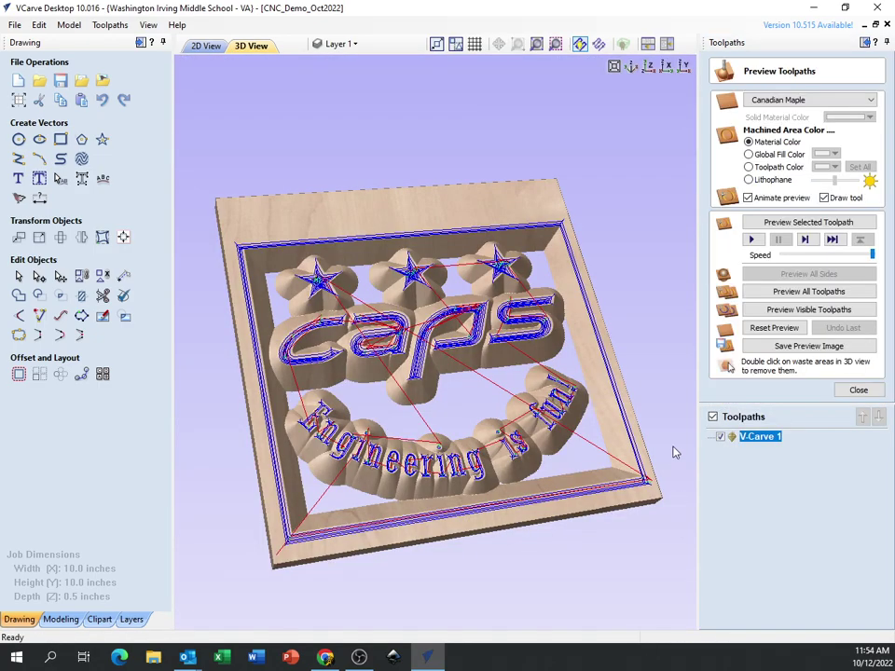
pyautogui.click(761, 330)
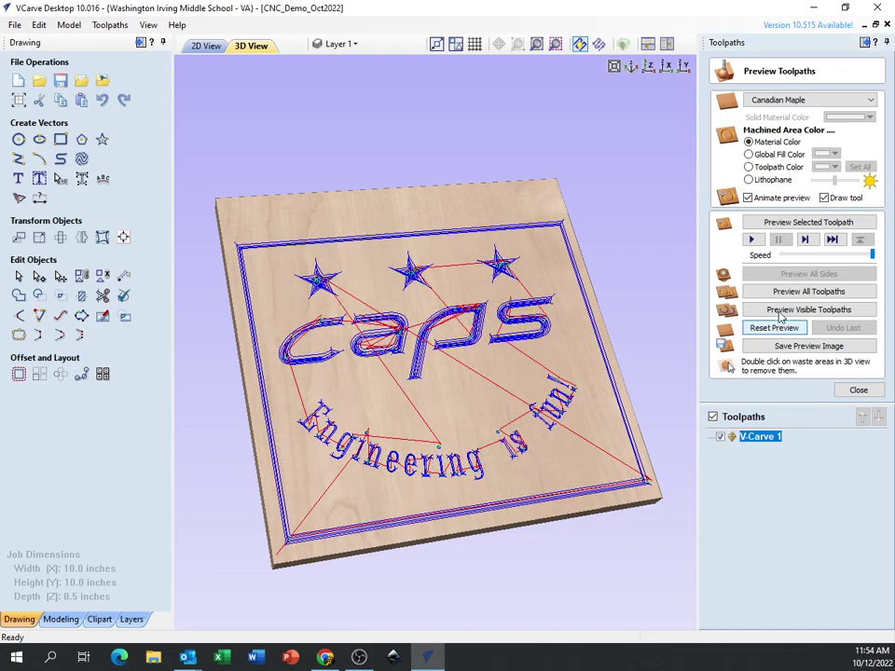
pyautogui.click(782, 311)
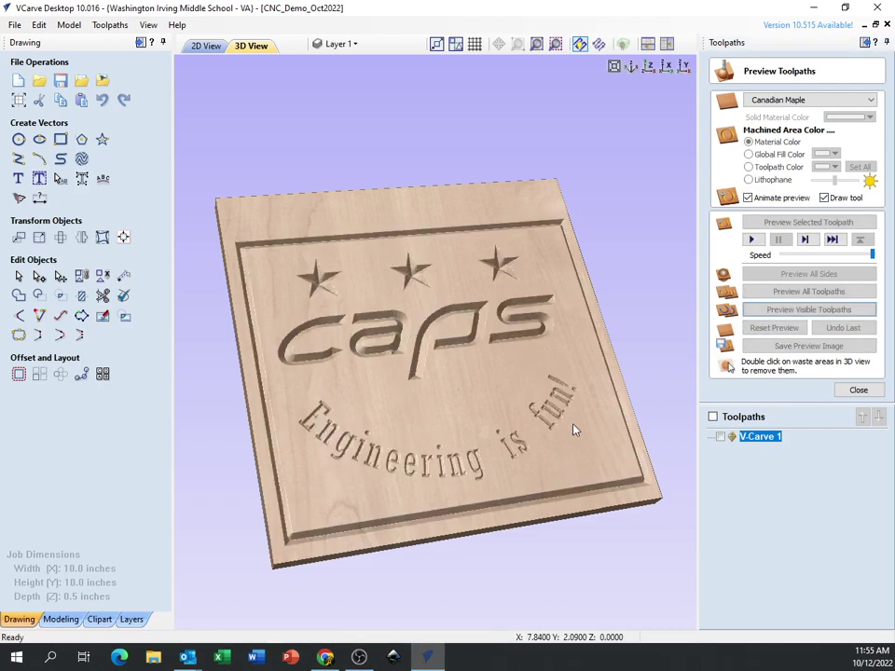
pyautogui.moveTo(399, 298); pyautogui.dragTo(403, 464)
pyautogui.click(857, 390)
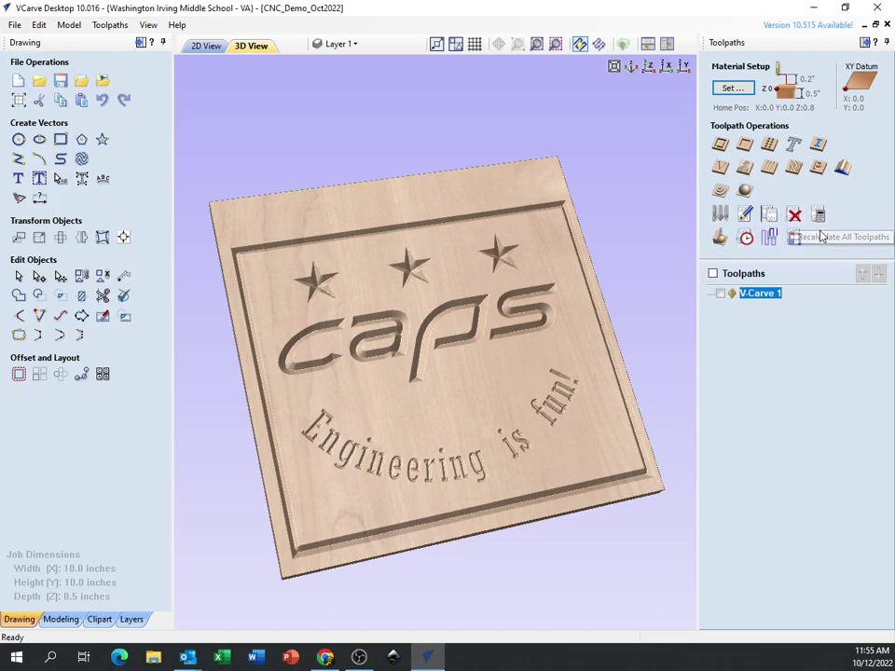
# Step: Preview the carved sign in Cherry Dark, Oak Light and Medium Wood materials
pyautogui.click(721, 239)
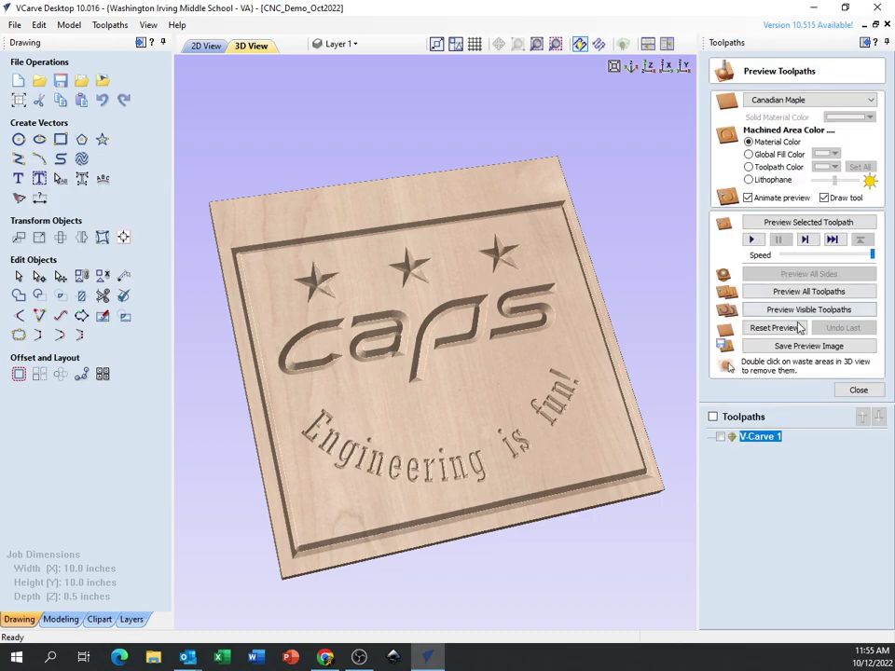
pyautogui.click(795, 99)
pyautogui.click(774, 122)
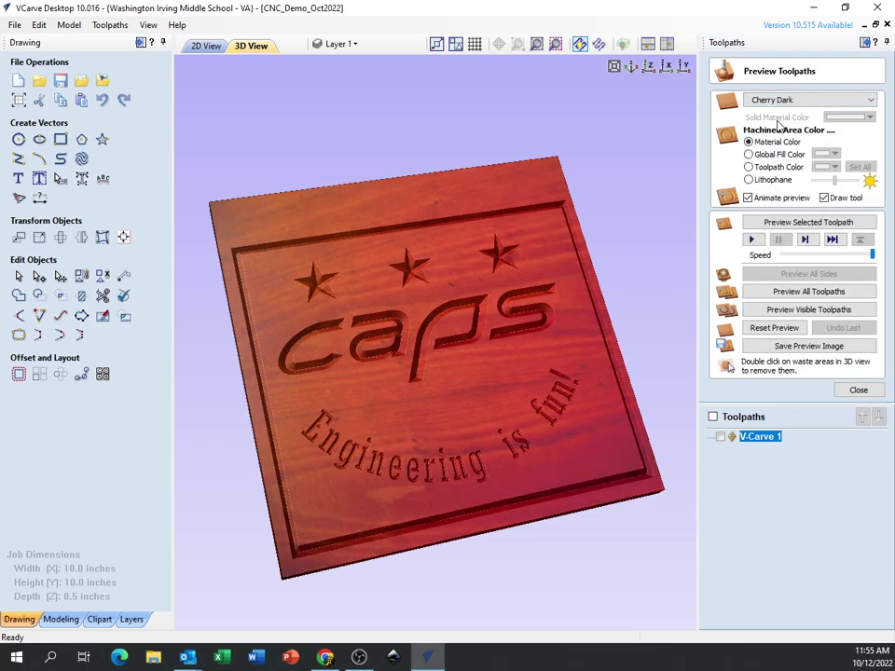
pyautogui.click(788, 99)
pyautogui.click(783, 202)
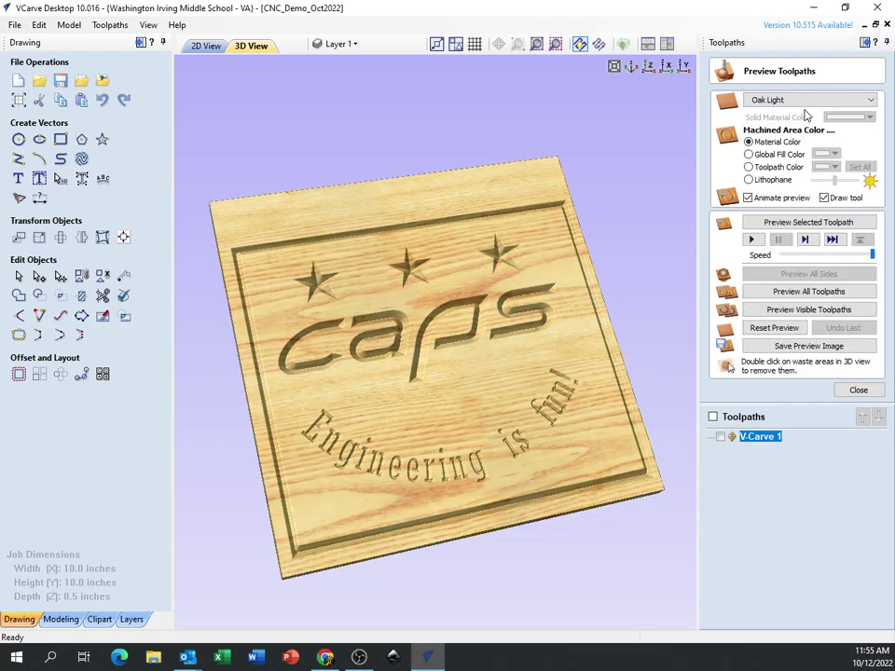
pyautogui.click(800, 100)
pyautogui.scroll(2, 776, 151)
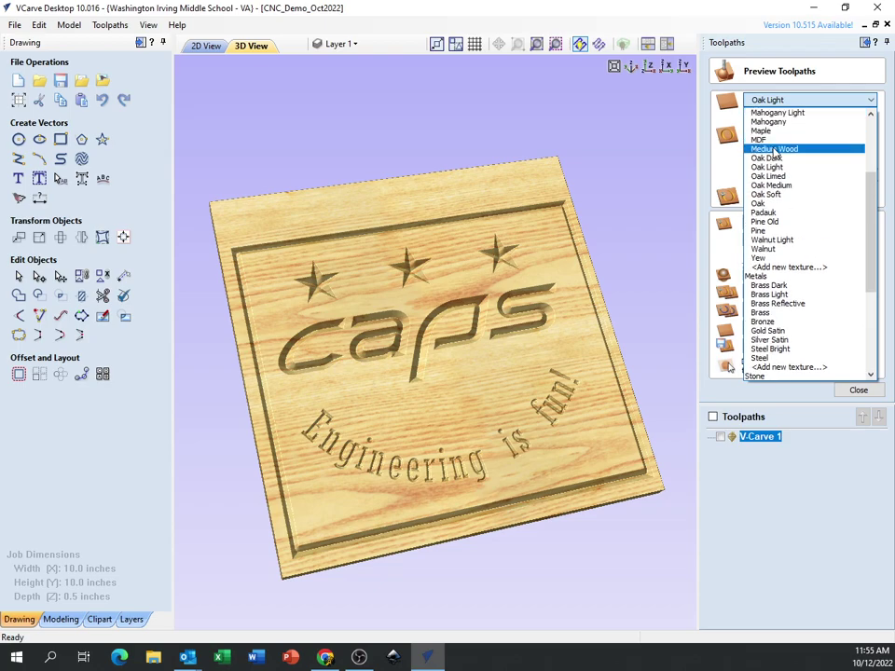
pyautogui.click(774, 150)
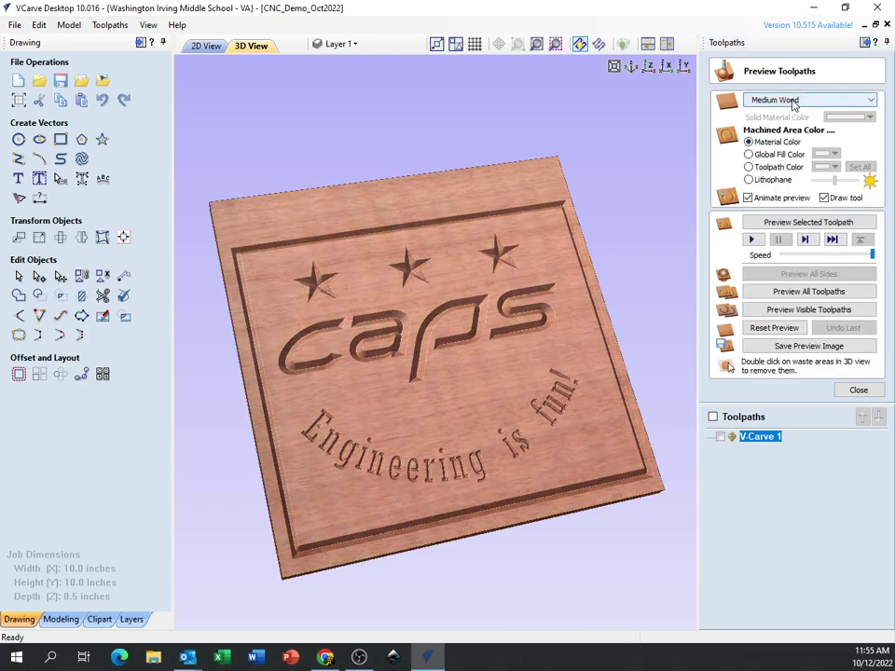
# Step: Try Mahogany and Gold Satin, then settle on Maple and close the preview
pyautogui.click(793, 101)
pyautogui.scroll(1, 785, 140)
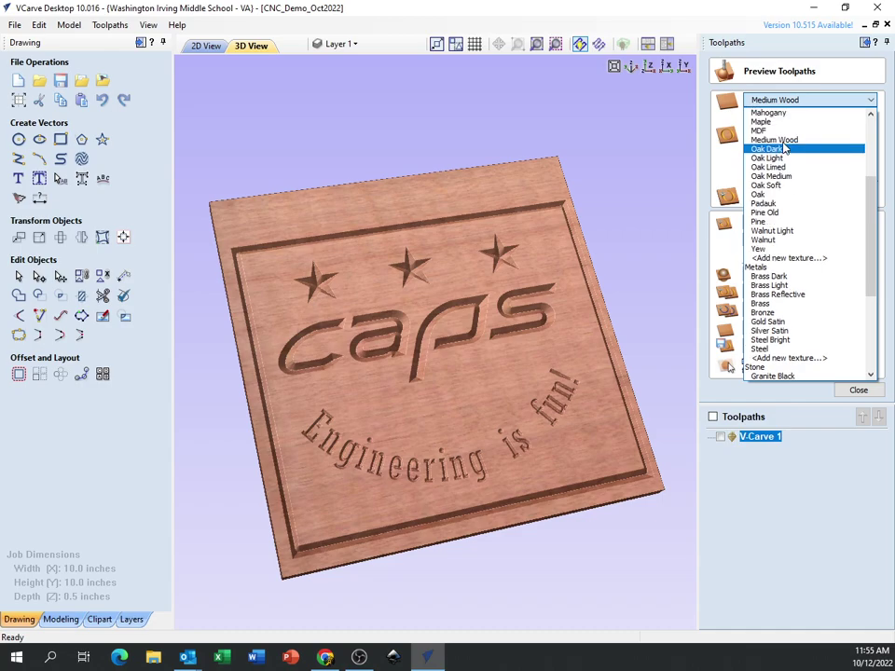
pyautogui.click(768, 113)
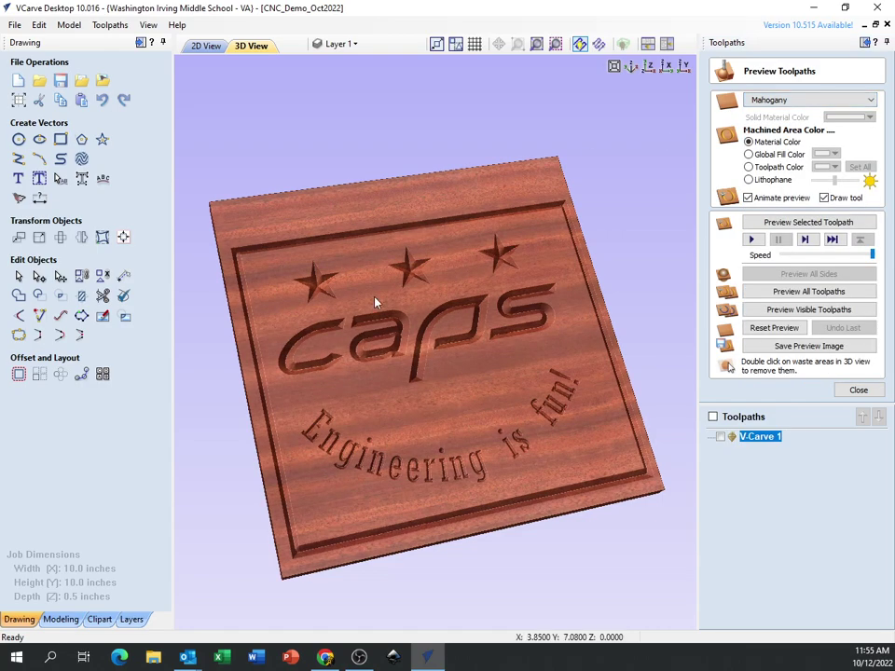
pyautogui.click(787, 100)
pyautogui.click(757, 313)
pyautogui.click(801, 100)
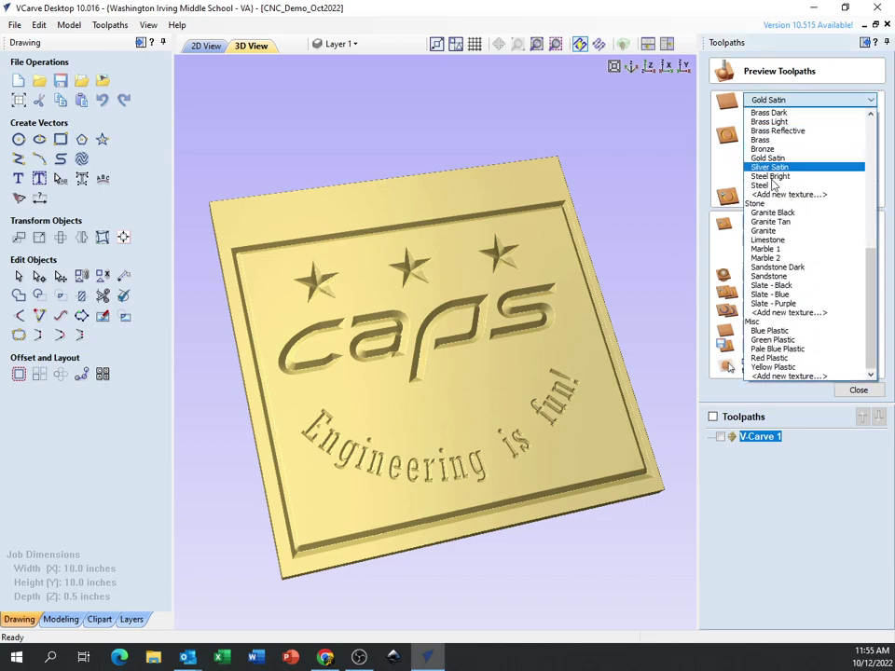
pyautogui.scroll(7, 784, 182)
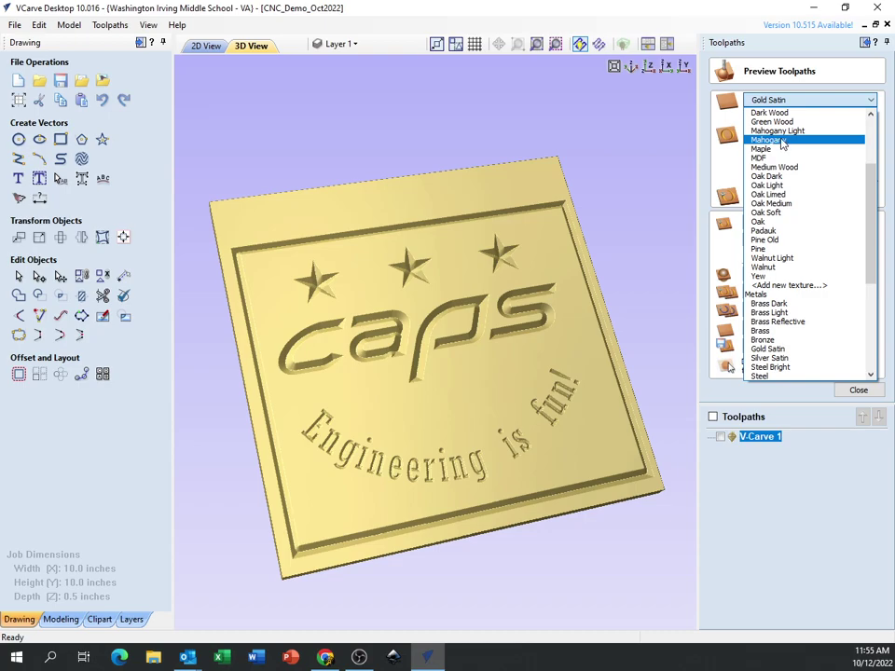
pyautogui.scroll(1, 792, 158)
pyautogui.click(798, 177)
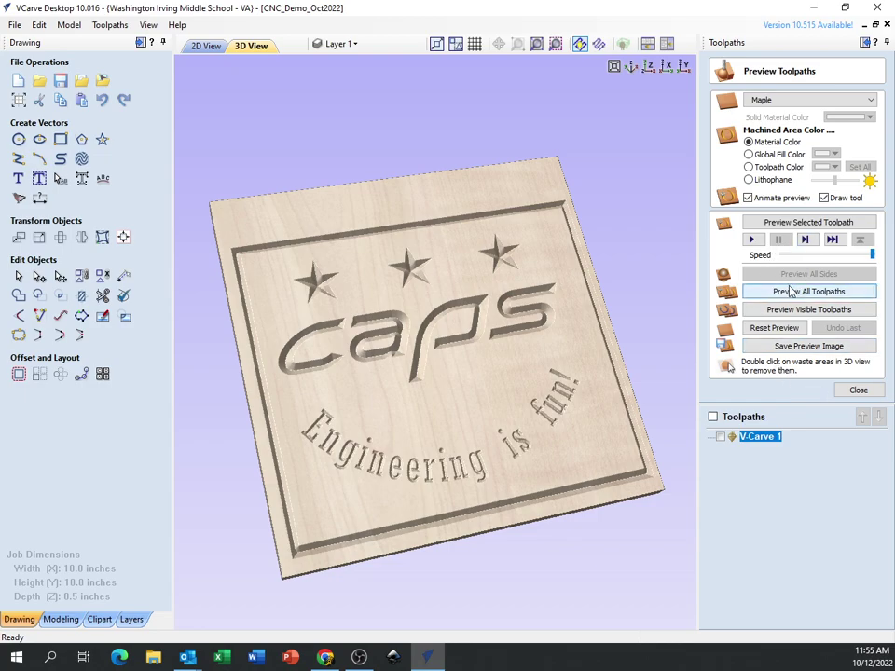
pyautogui.click(852, 392)
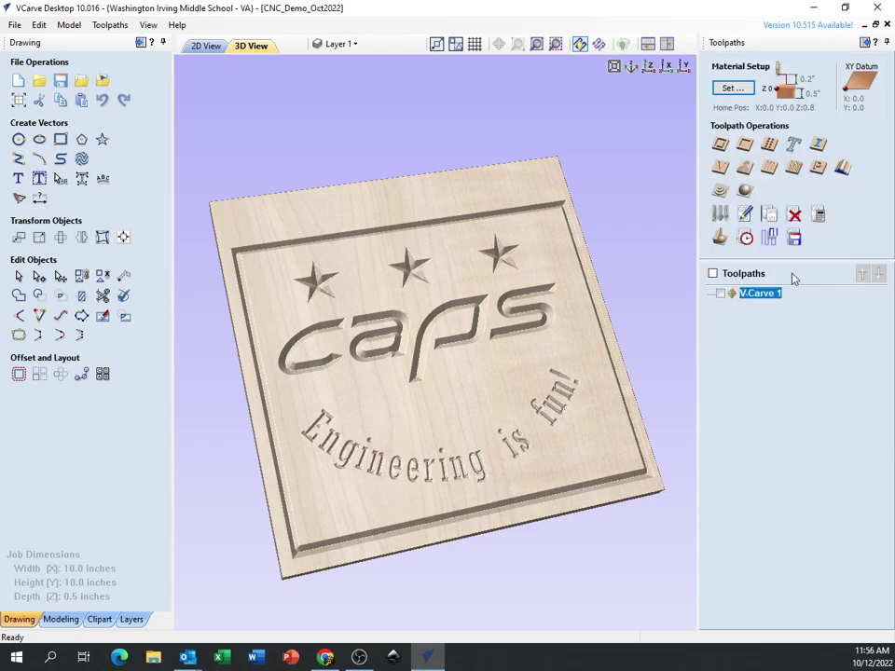